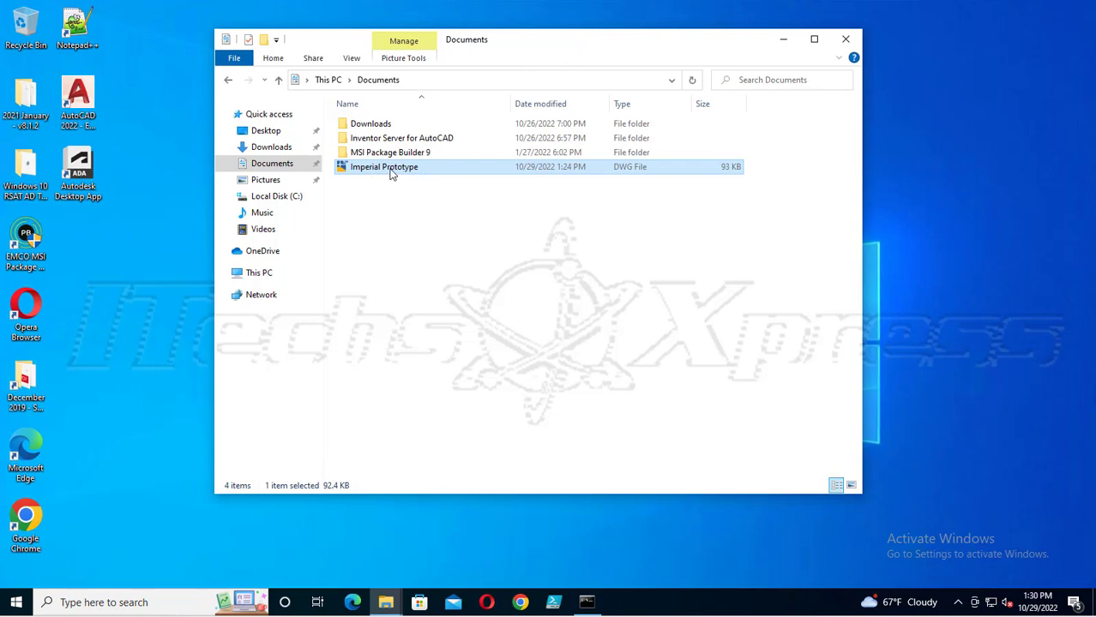
# Open the Imperial Prototype drawing from Documents with the AutoCAD Application and accept the default privacy settings
pyautogui.doubleClick(390, 169)
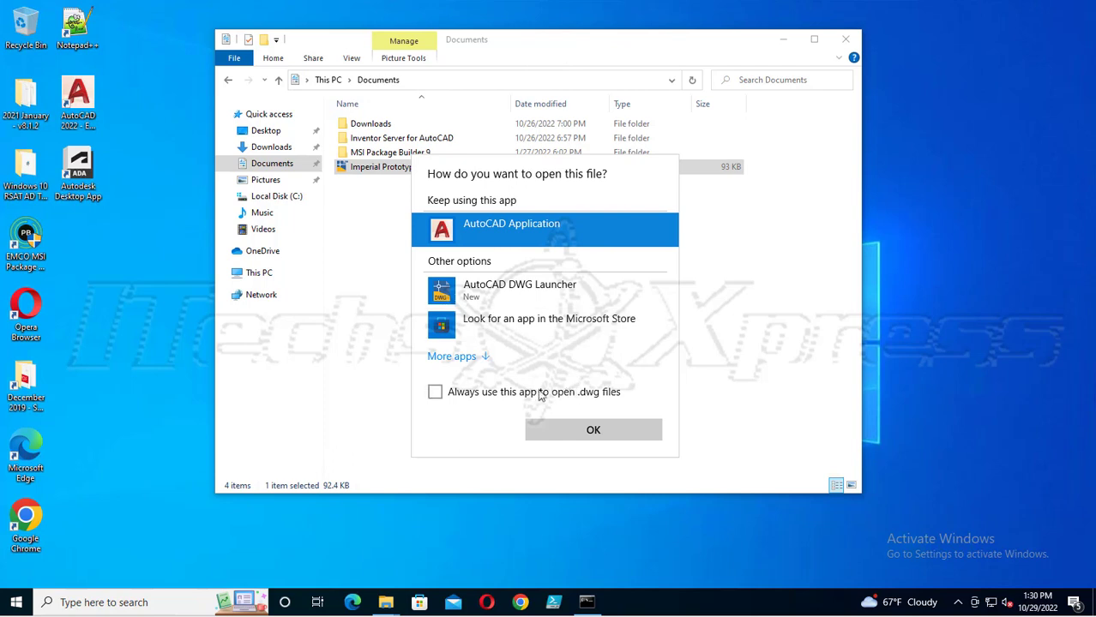
pyautogui.click(506, 396)
pyautogui.click(599, 434)
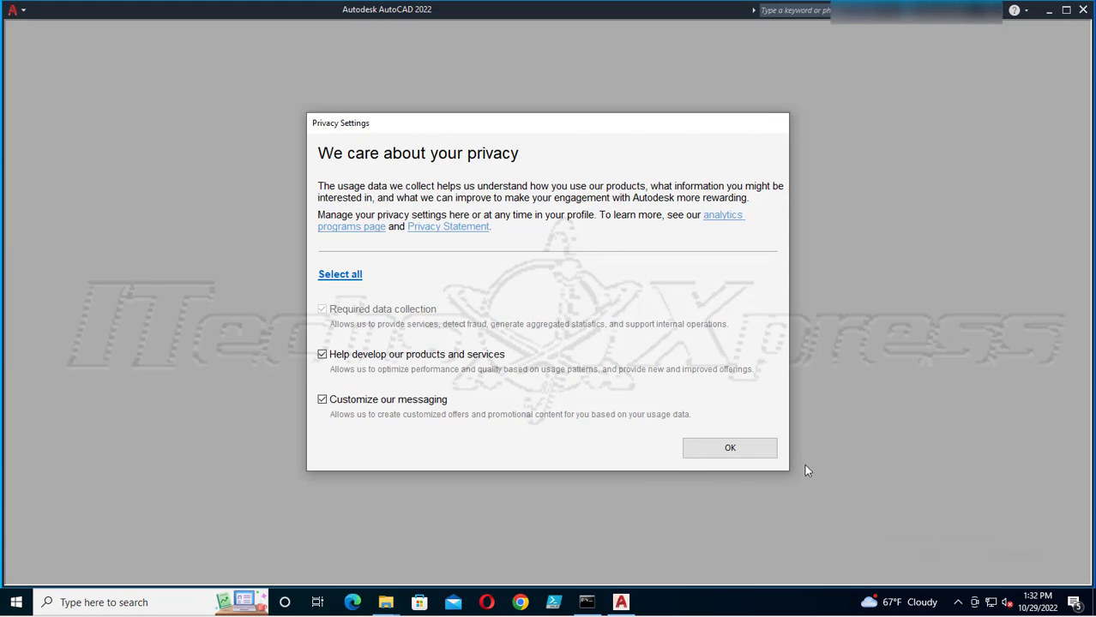
pyautogui.click(722, 450)
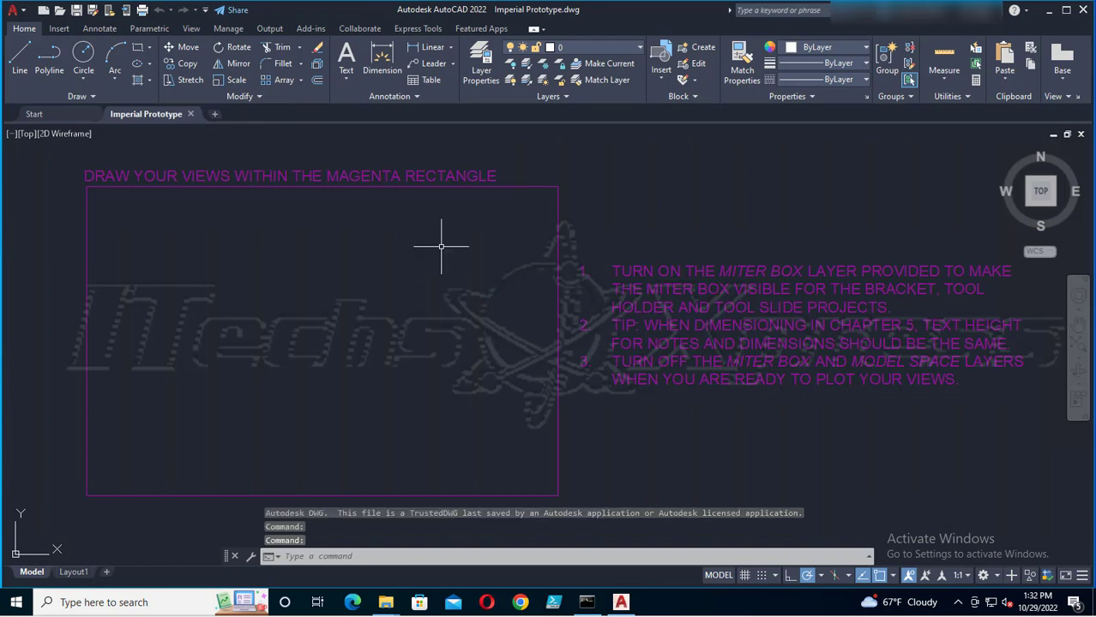
# Save a copy of the drawing as Geoquick in the Documents folder
pyautogui.click(96, 11)
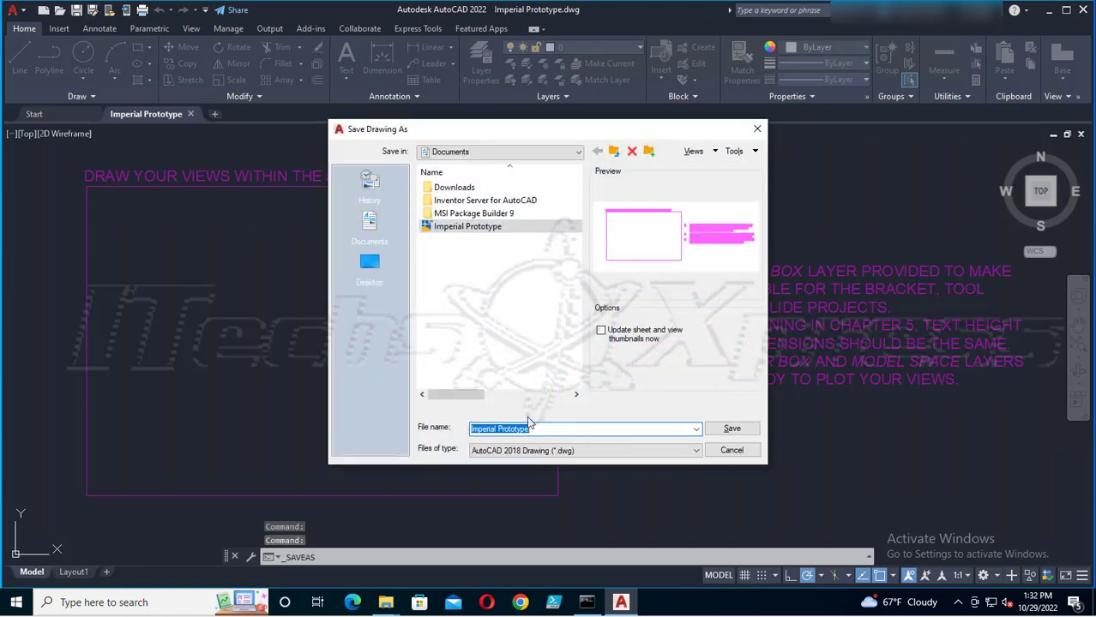
pyautogui.write('Geo')
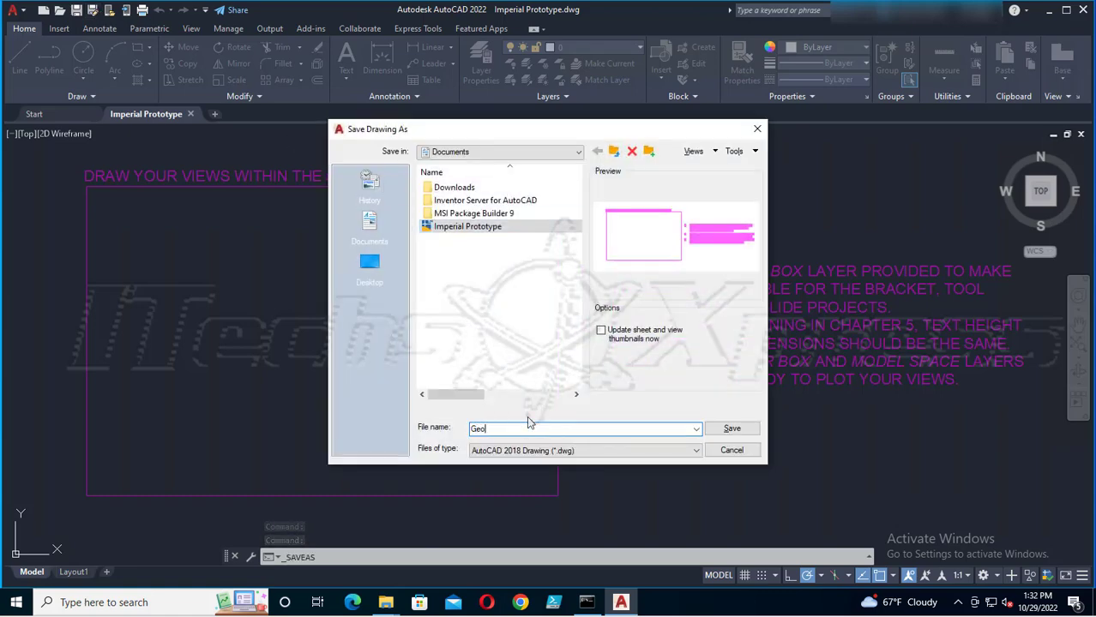
pyautogui.write('quick')
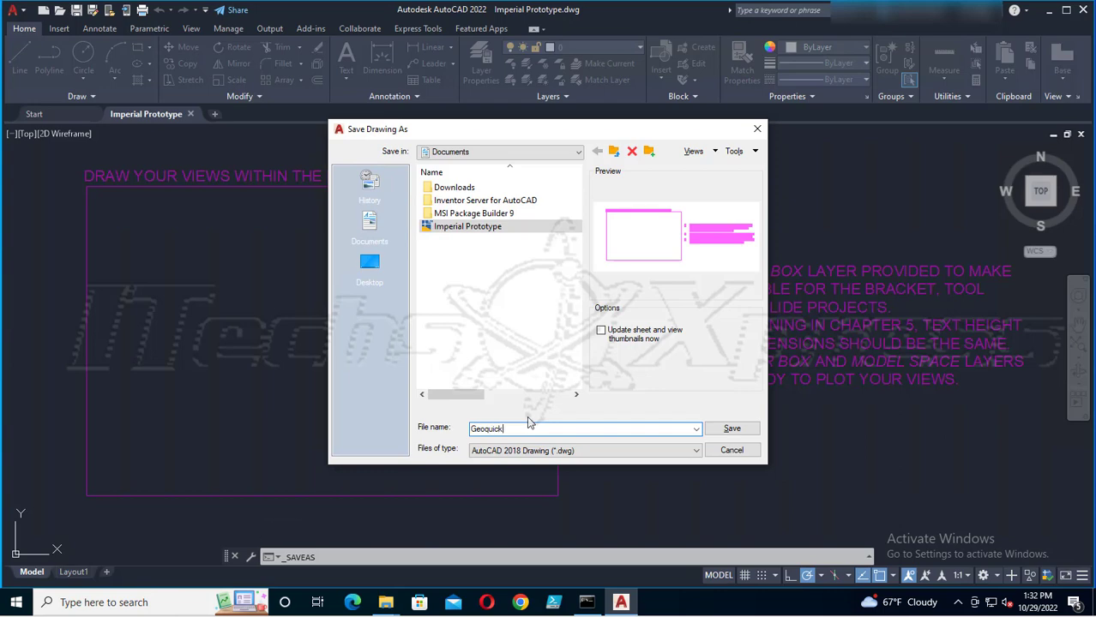
pyautogui.press('Return')
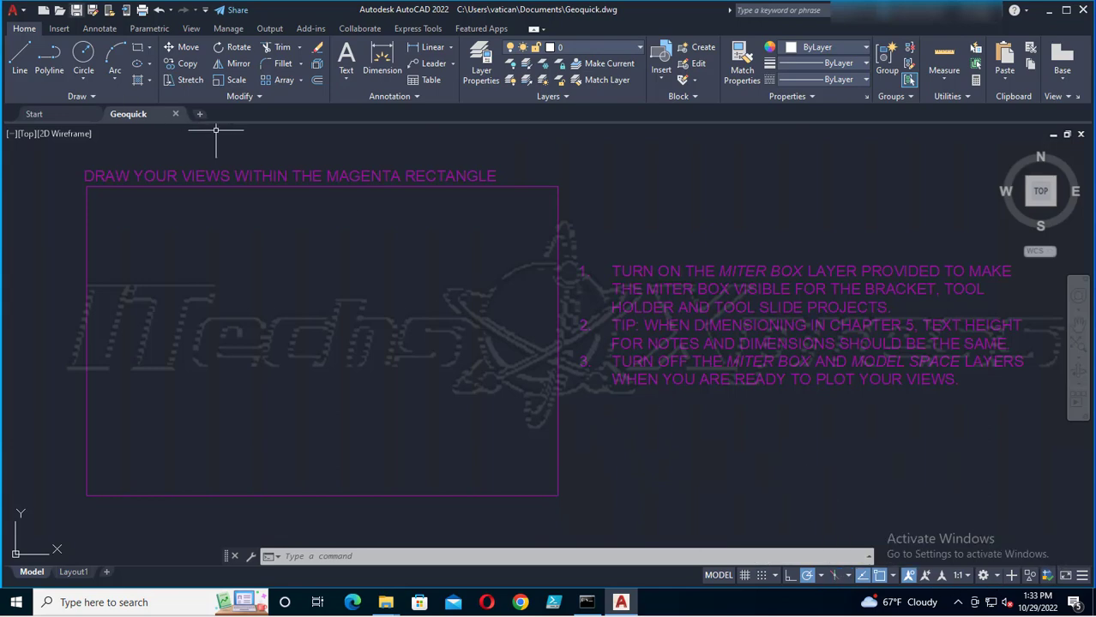
# Examine the template's instructions in model space and its title block sheet in Layout1, returning to model space
pyautogui.click(192, 30)
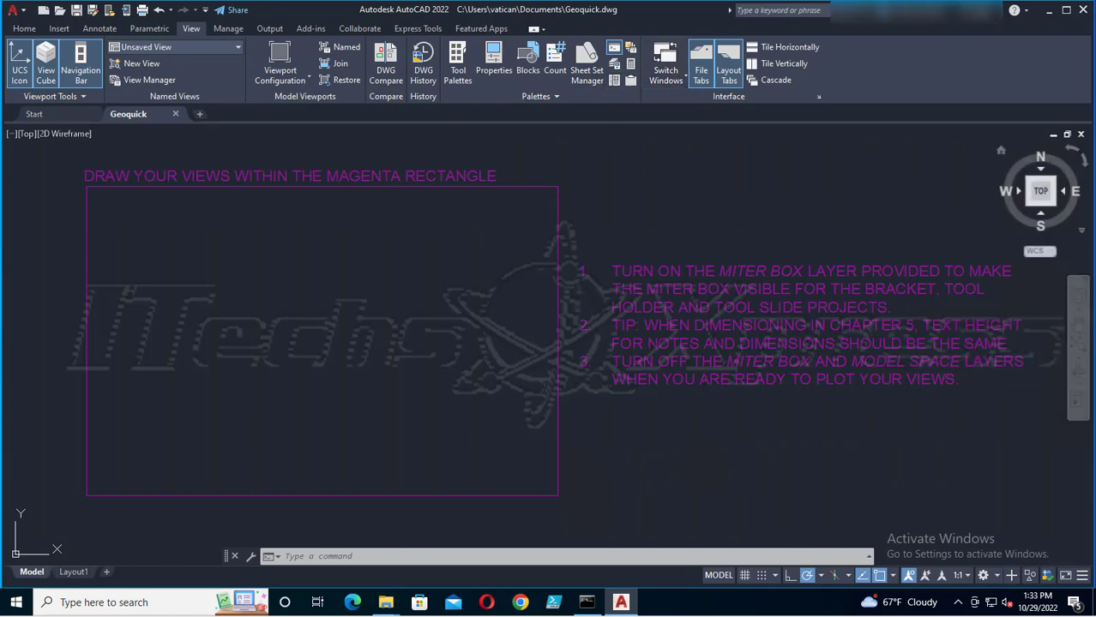
pyautogui.scroll(-3, 859, 334)
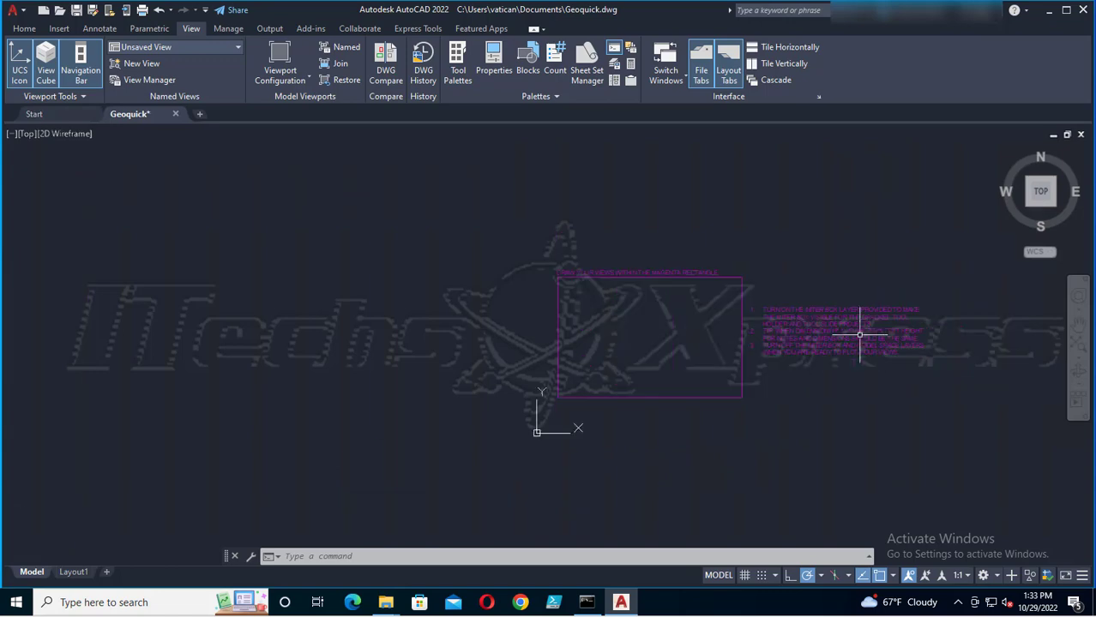
pyautogui.scroll(-2, 859, 335)
pyautogui.scroll(5, 863, 329)
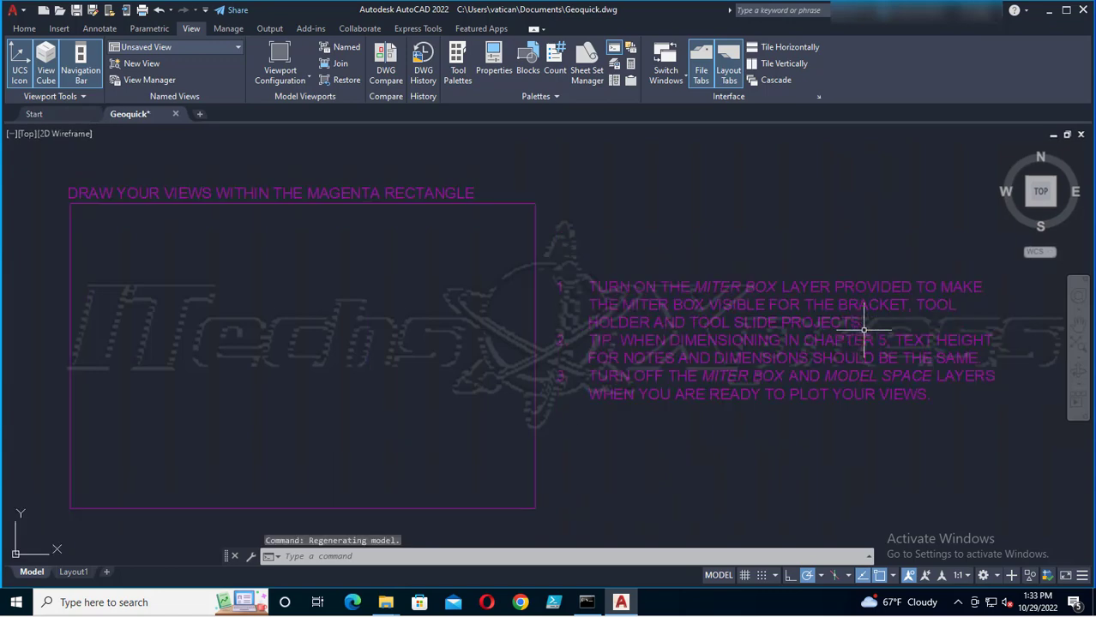
pyautogui.scroll(-2, 863, 329)
pyautogui.scroll(2, 863, 329)
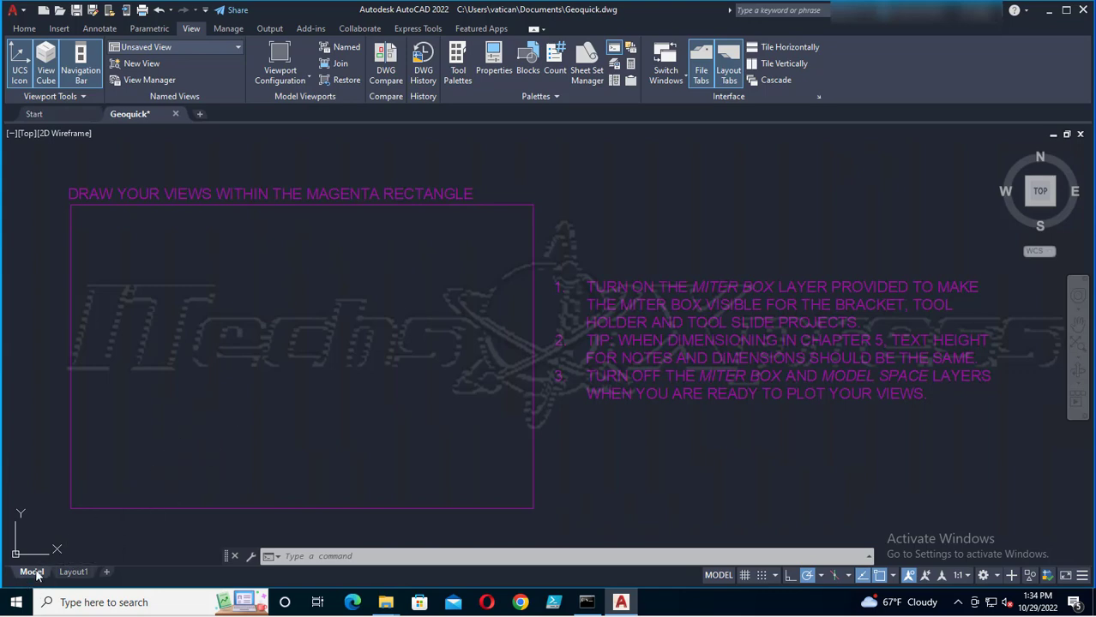
pyautogui.click(74, 574)
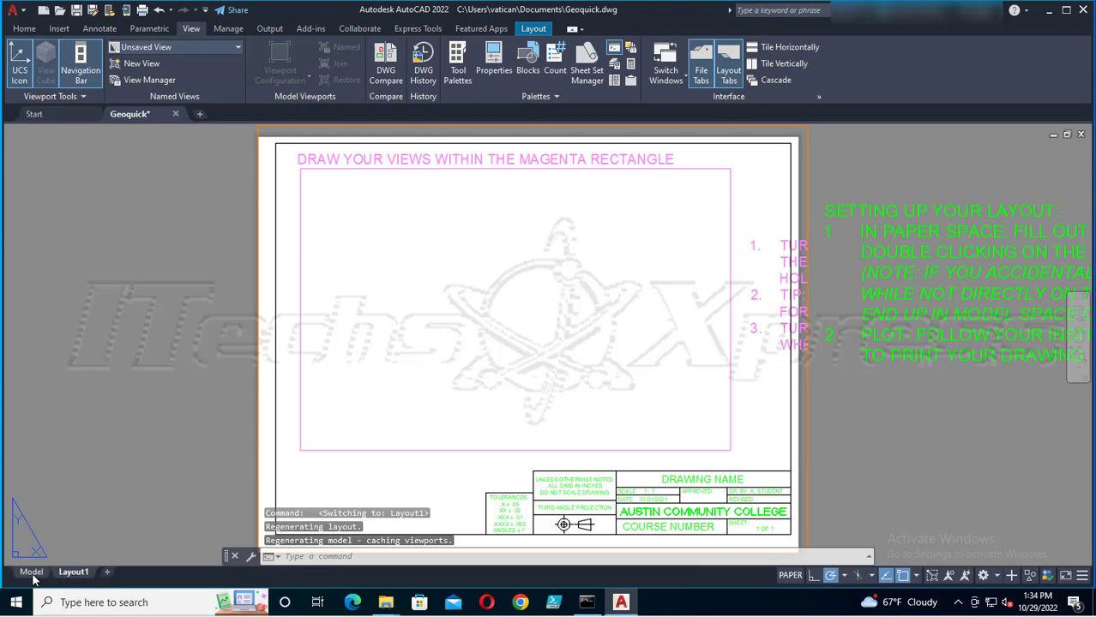
pyautogui.moveTo(31, 579)
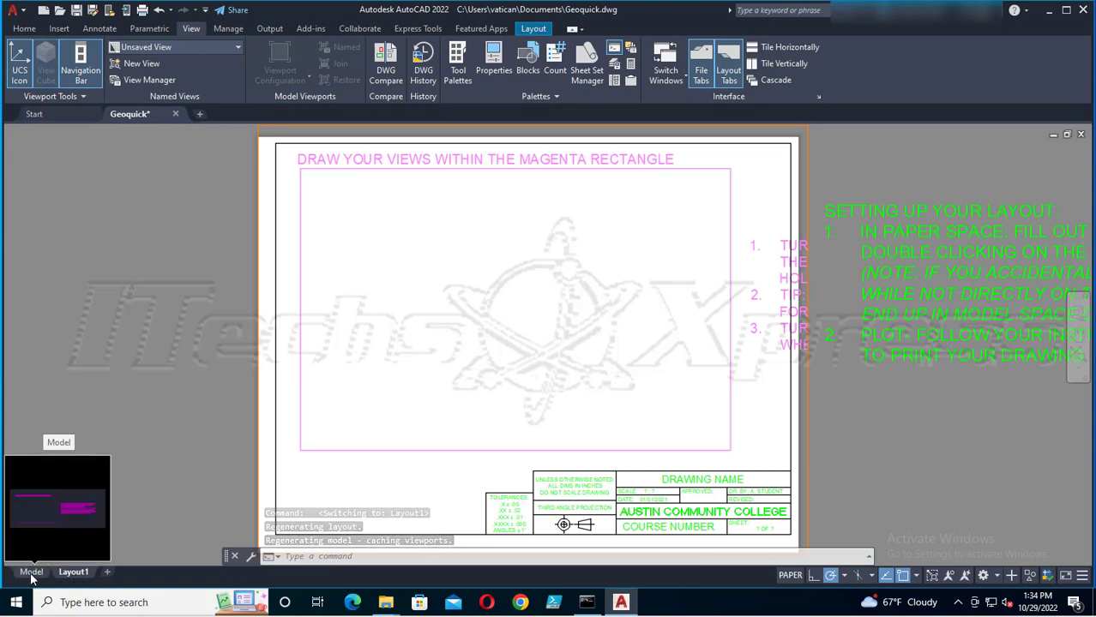
pyautogui.click(31, 576)
pyautogui.moveTo(75, 574)
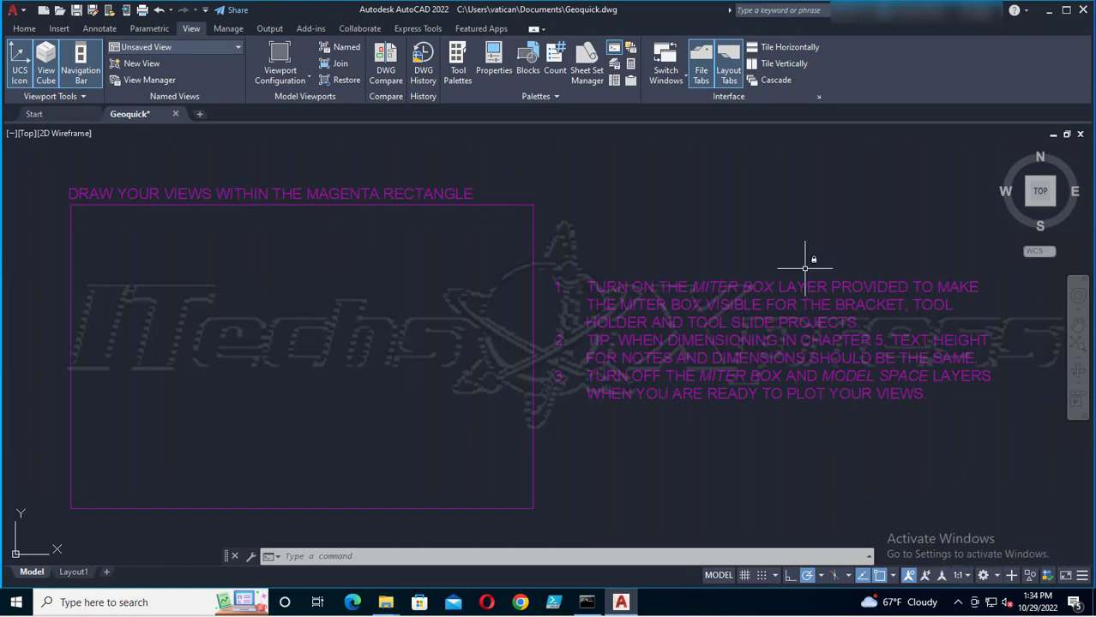
pyautogui.click(26, 30)
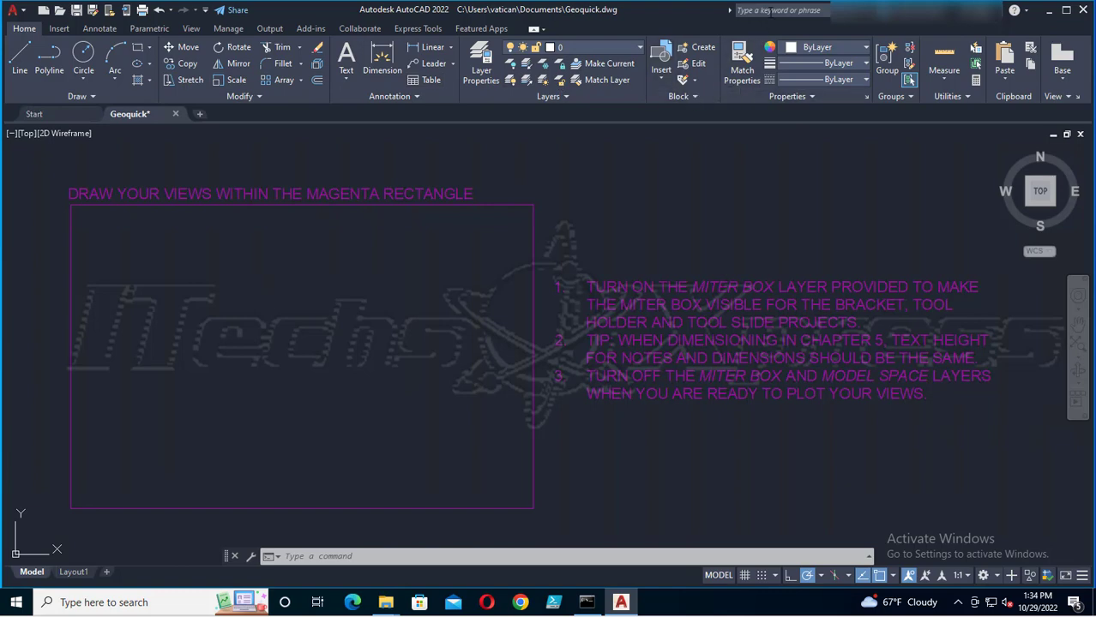
pyautogui.click(770, 10)
pyautogui.write('unite')
pyautogui.press('Return')
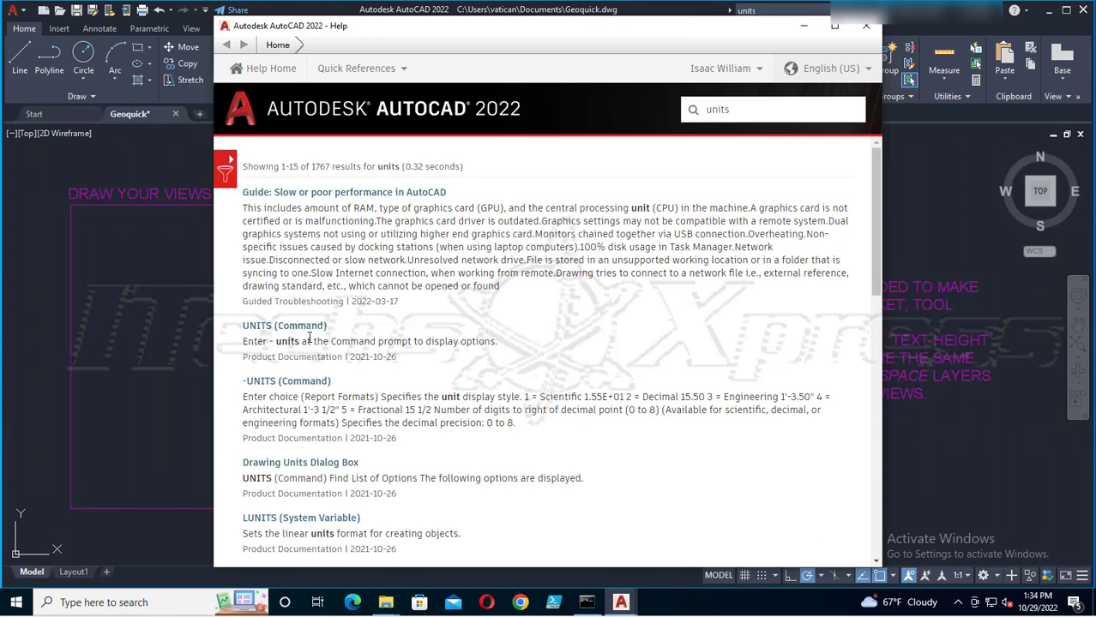
pyautogui.click(865, 26)
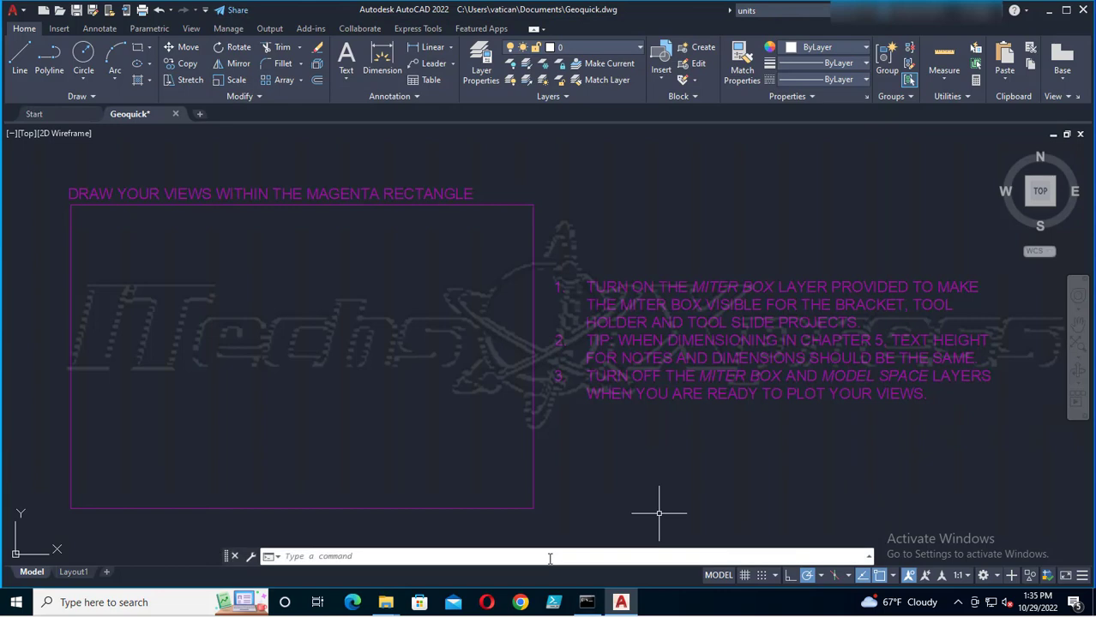
# Set the drawing units' length type to Decimal with the UNITS command
pyautogui.click(549, 558)
pyautogui.write('units')
pyautogui.press('Return')
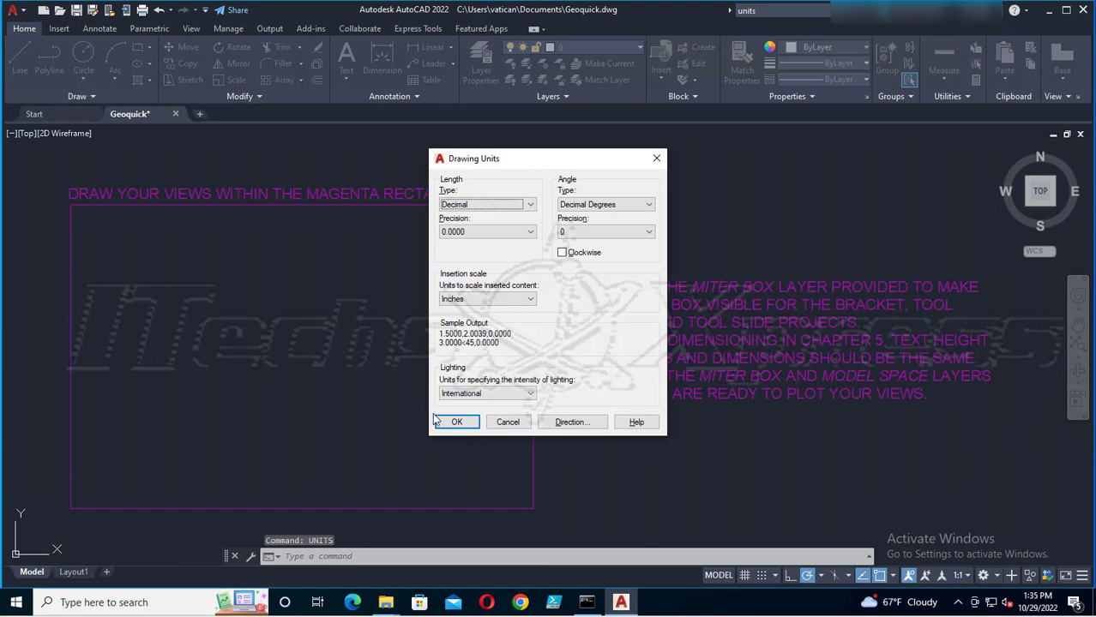
pyautogui.click(497, 204)
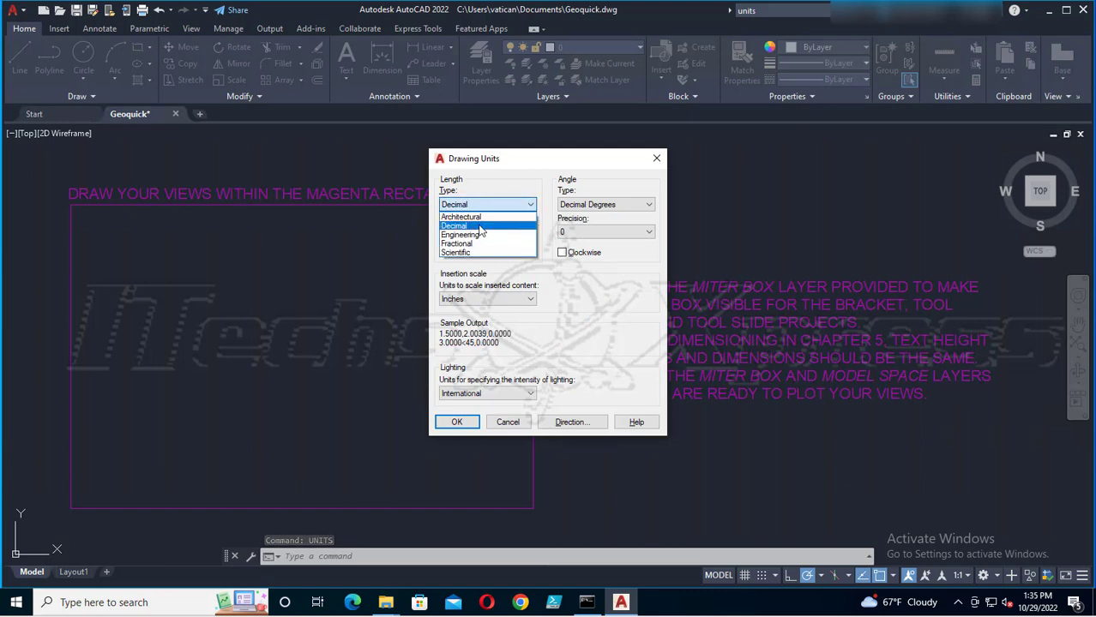
pyautogui.click(483, 225)
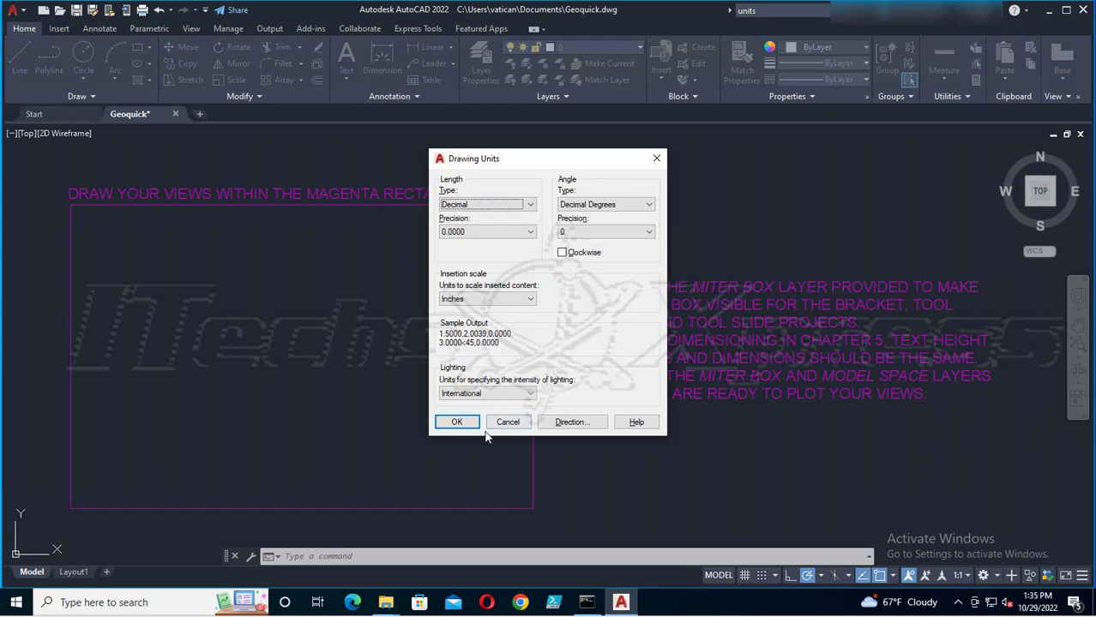
pyautogui.click(457, 421)
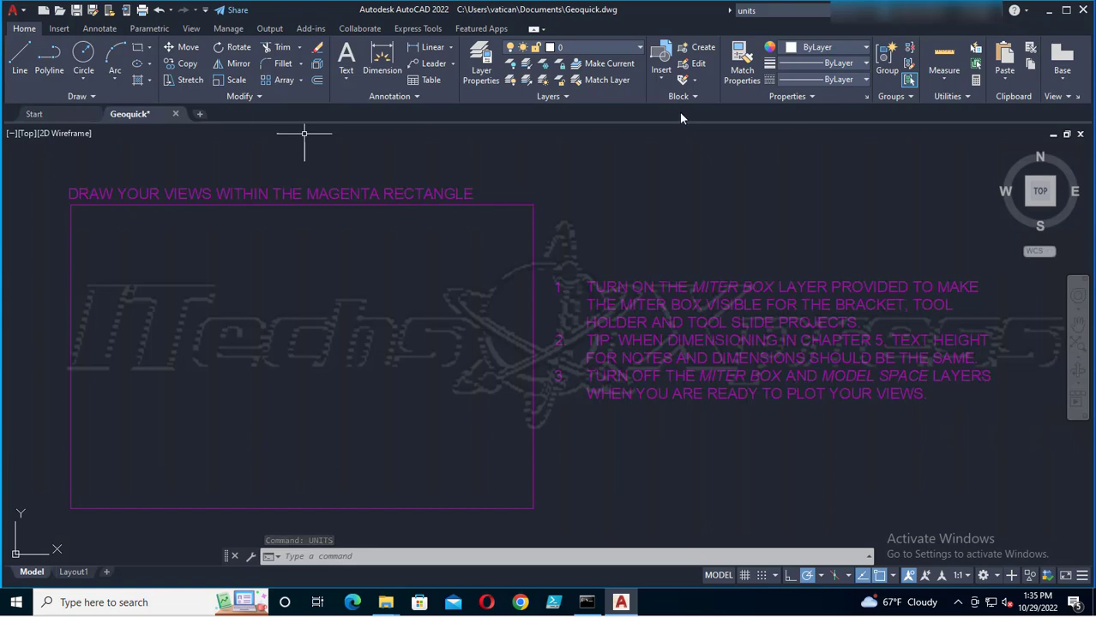
pyautogui.click(349, 81)
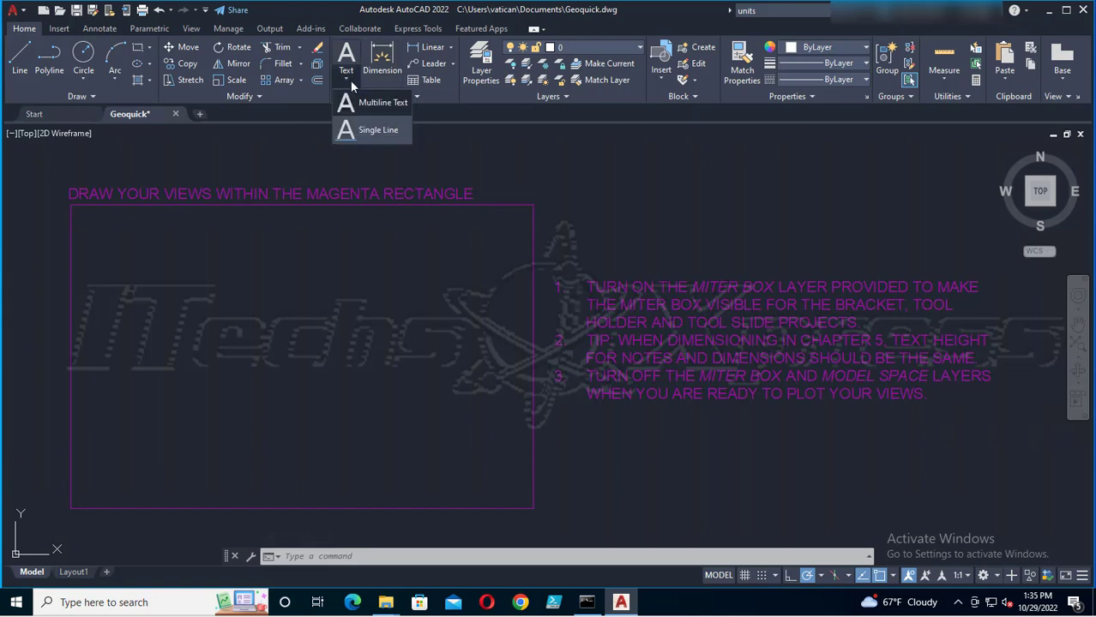
pyautogui.click(350, 82)
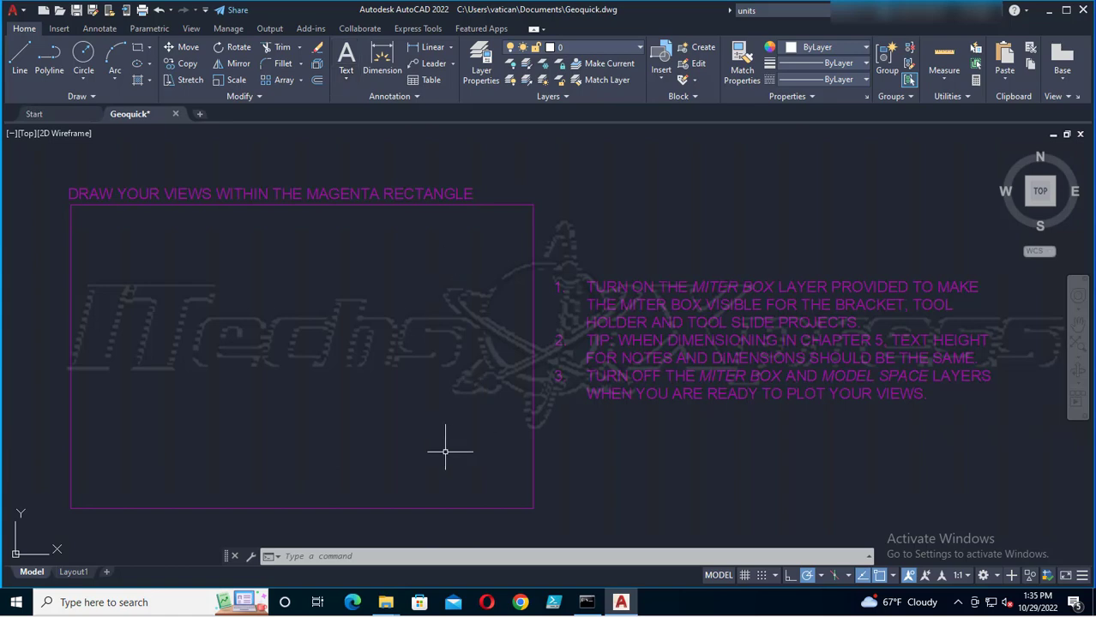
pyautogui.click(367, 555)
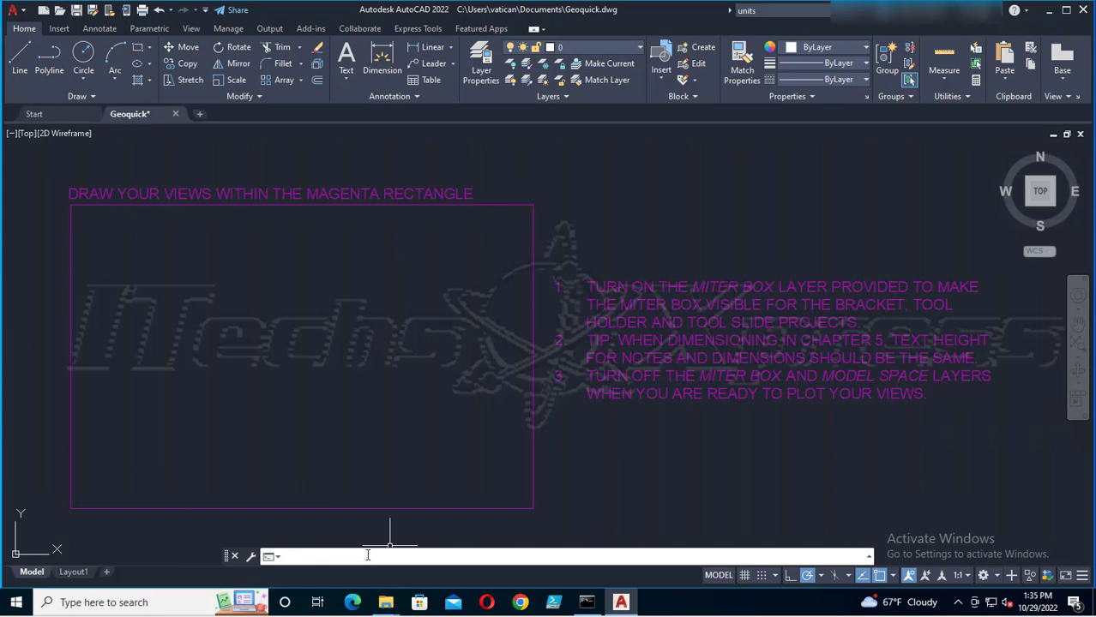
pyautogui.write('TEX')
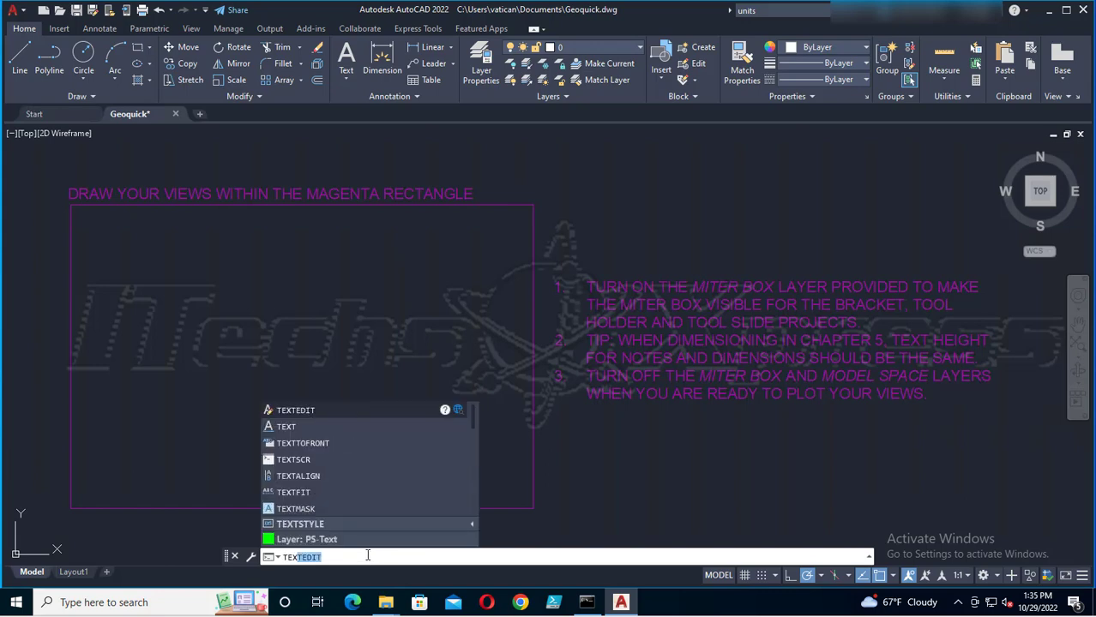
pyautogui.write('T')
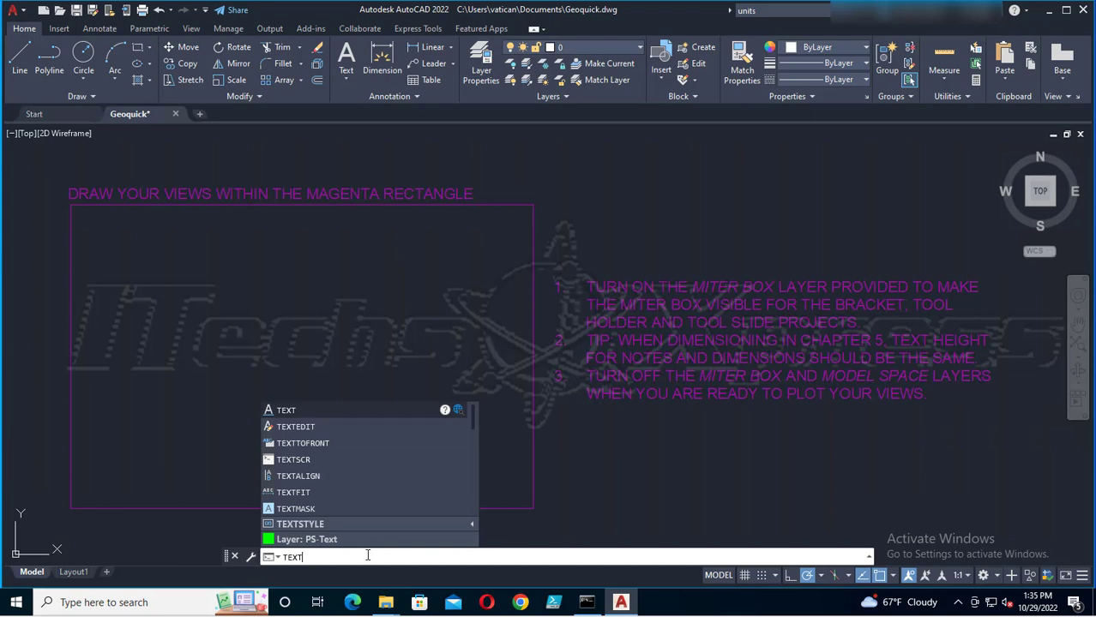
pyautogui.press('Return')
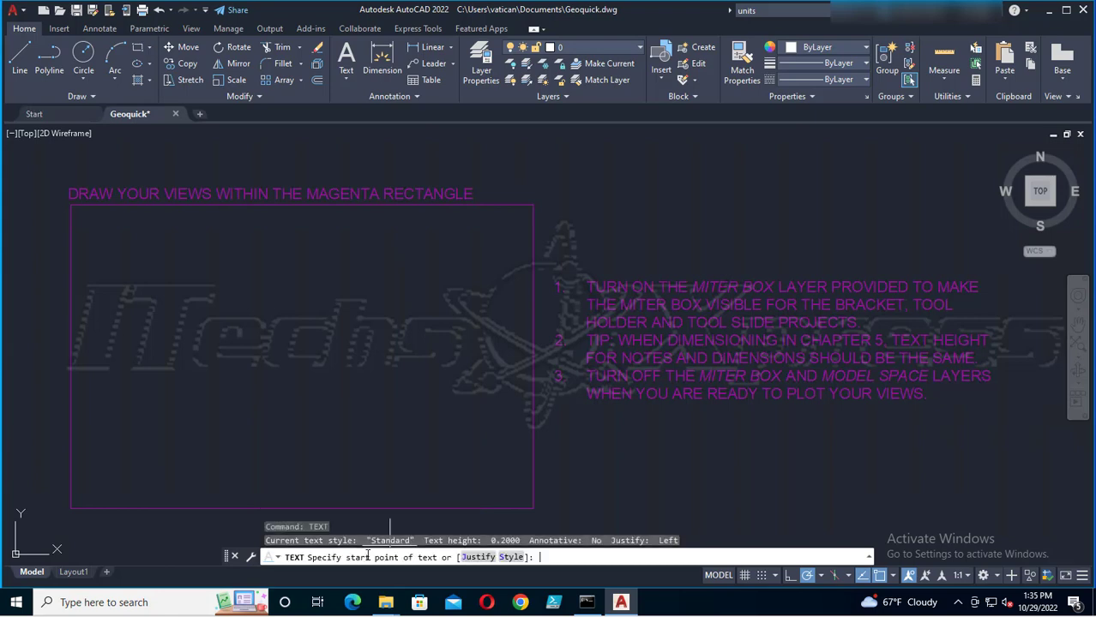
pyautogui.press('Escape')
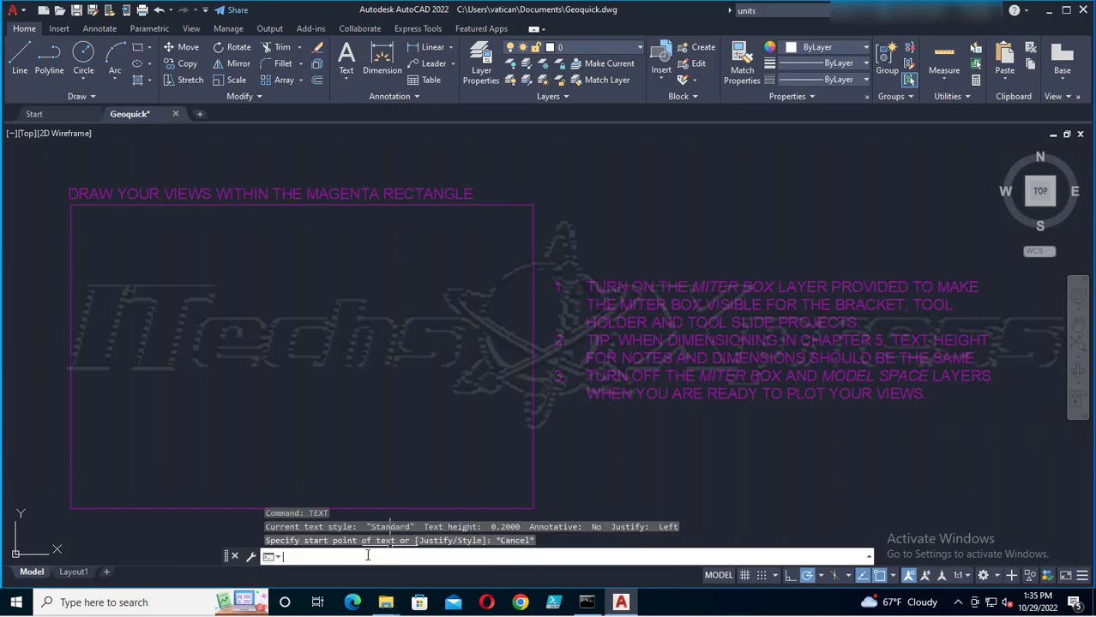
pyautogui.write('FONT')
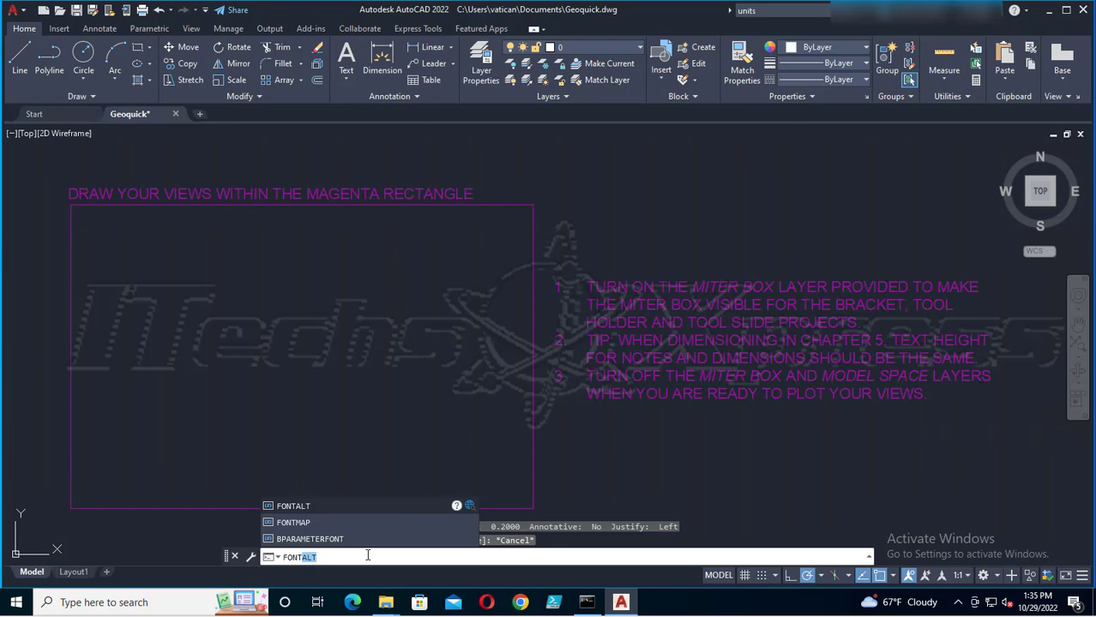
pyautogui.press('BackSpace')
pyautogui.press('BackSpace')
pyautogui.press('BackSpace')
pyautogui.press('BackSpace')
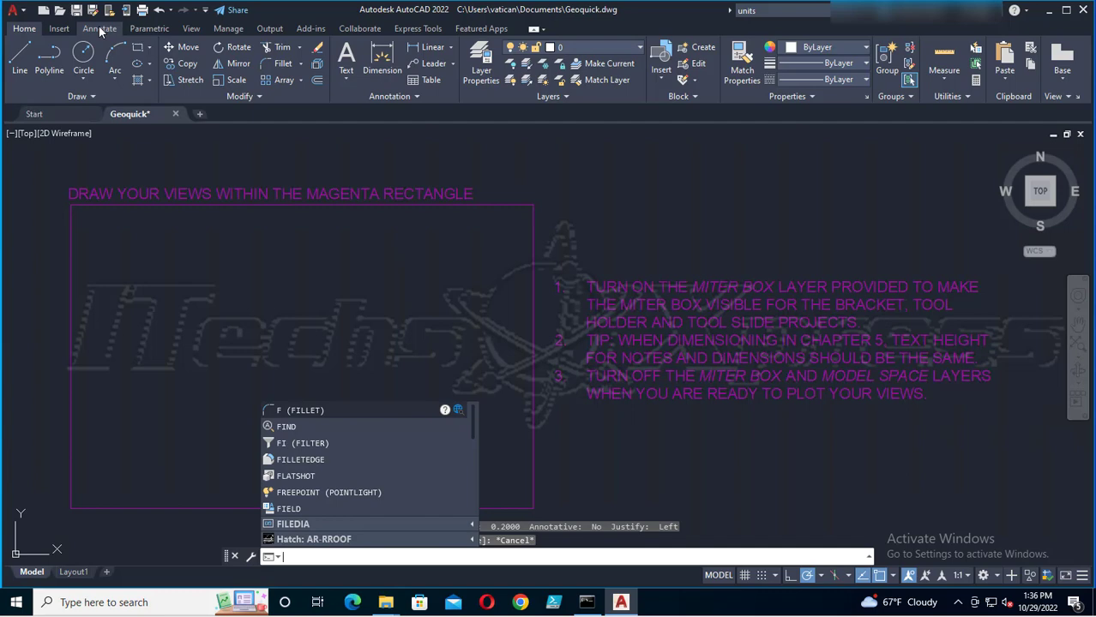
pyautogui.press('Escape')
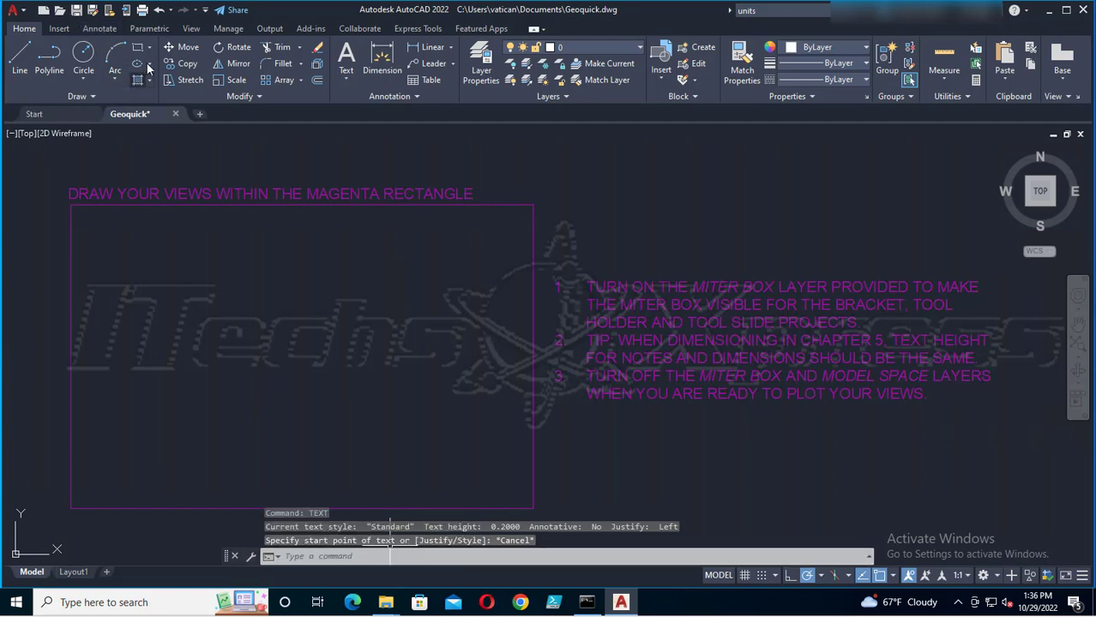
# Review the Standard text style's font settings in the Text Style dialog and save the drawing
pyautogui.click(110, 31)
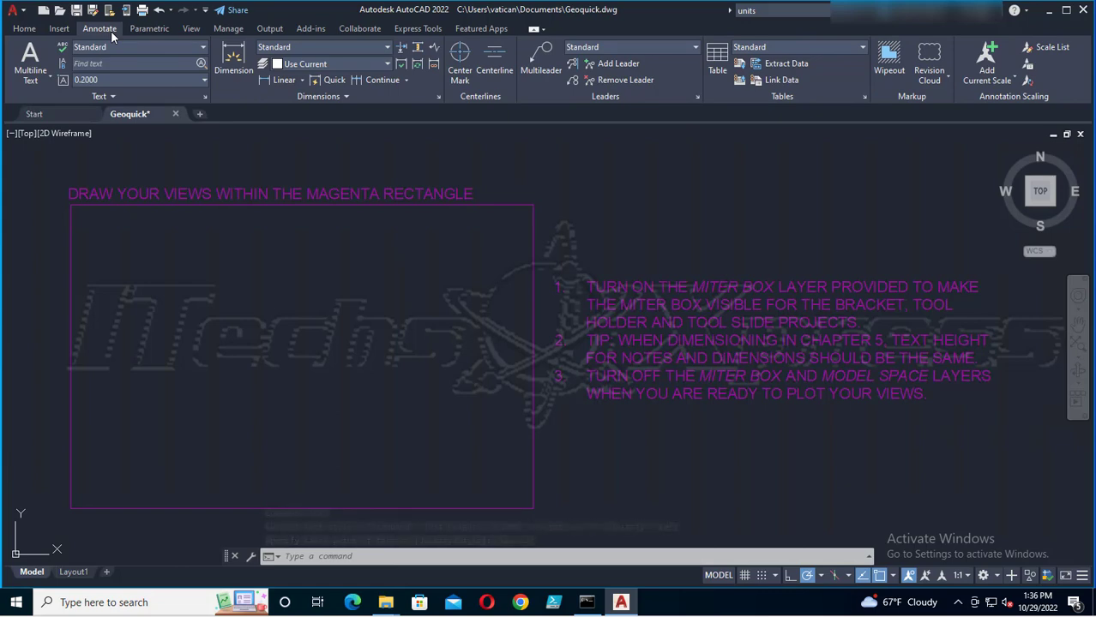
pyautogui.click(106, 47)
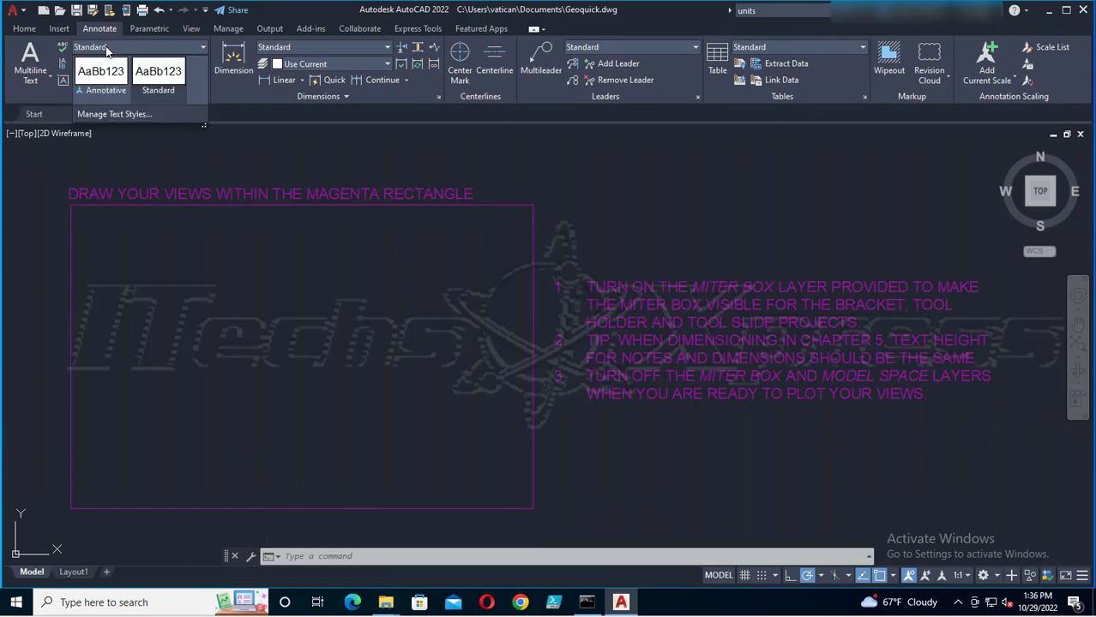
pyautogui.click(159, 46)
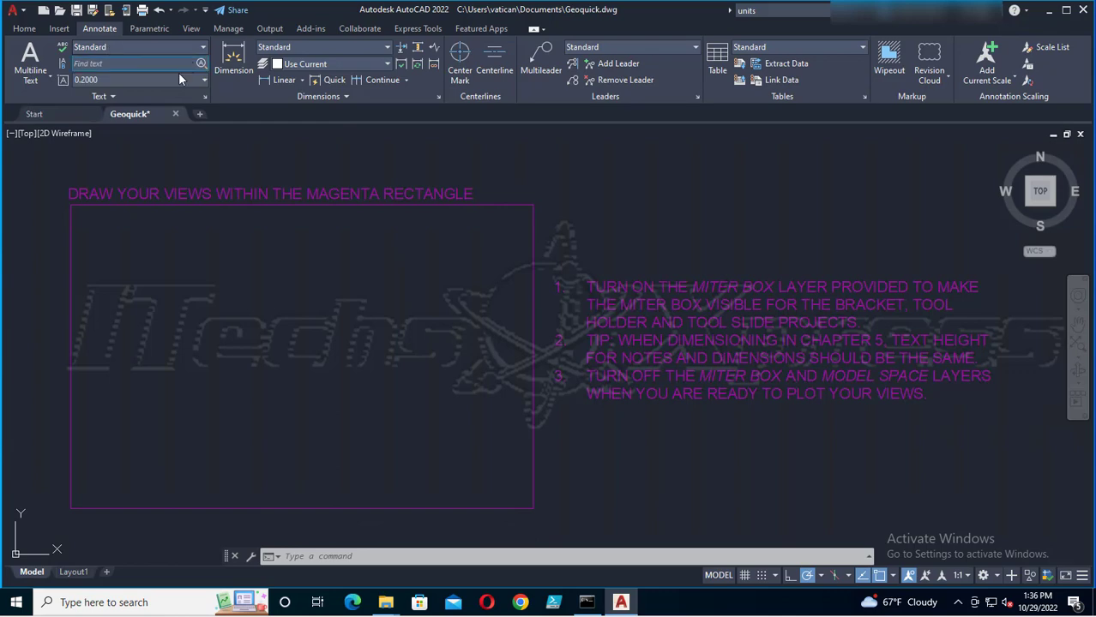
pyautogui.click(110, 96)
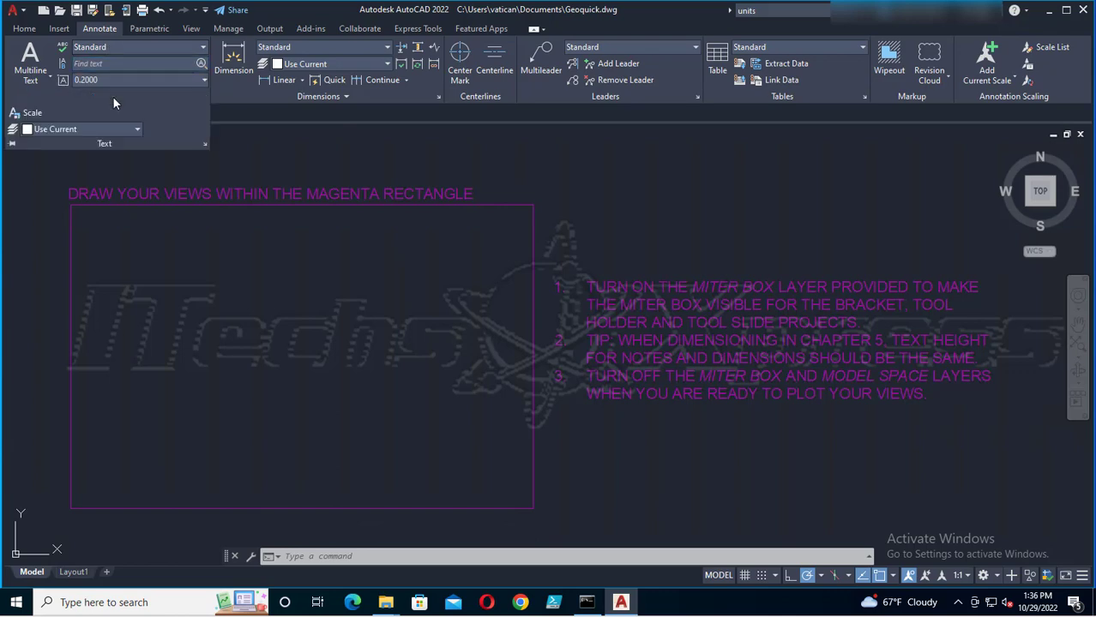
pyautogui.click(201, 141)
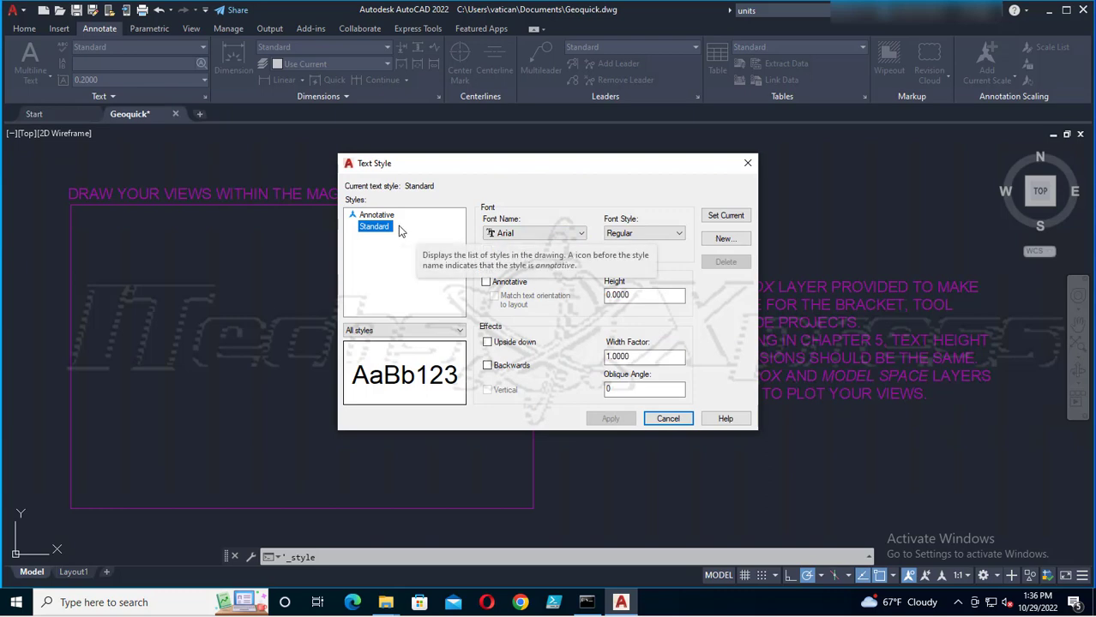
pyautogui.click(526, 234)
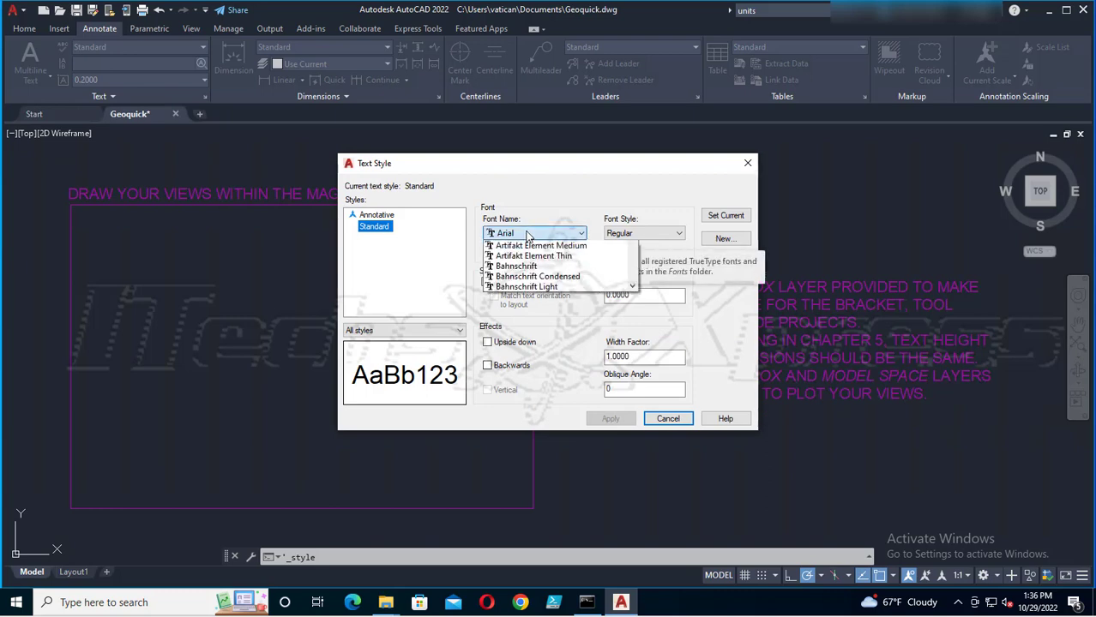
pyautogui.click(526, 248)
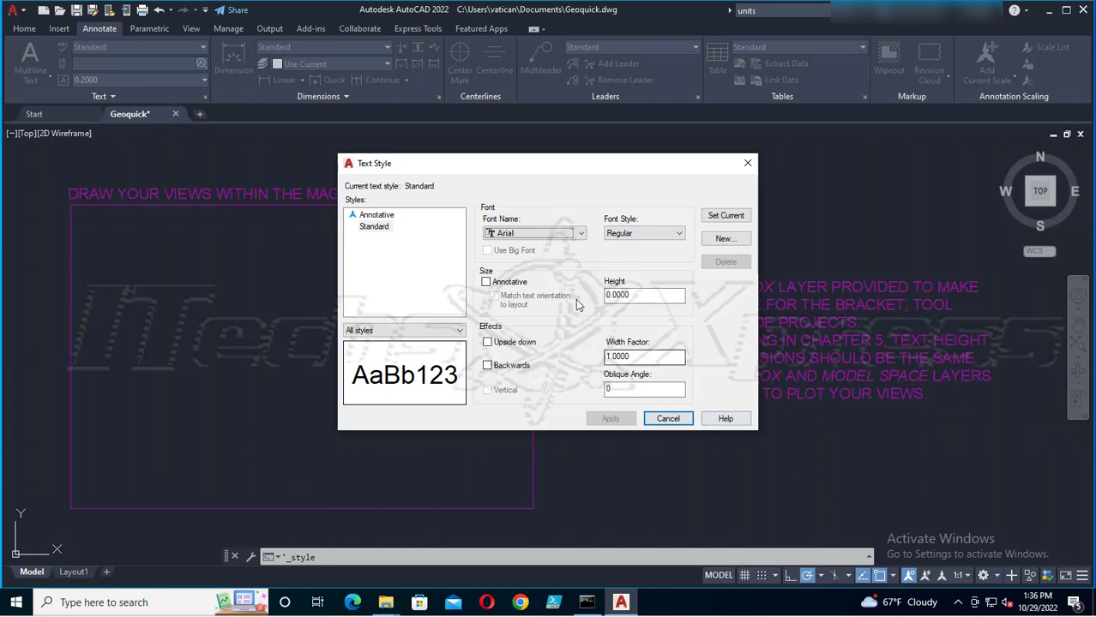
pyautogui.click(748, 164)
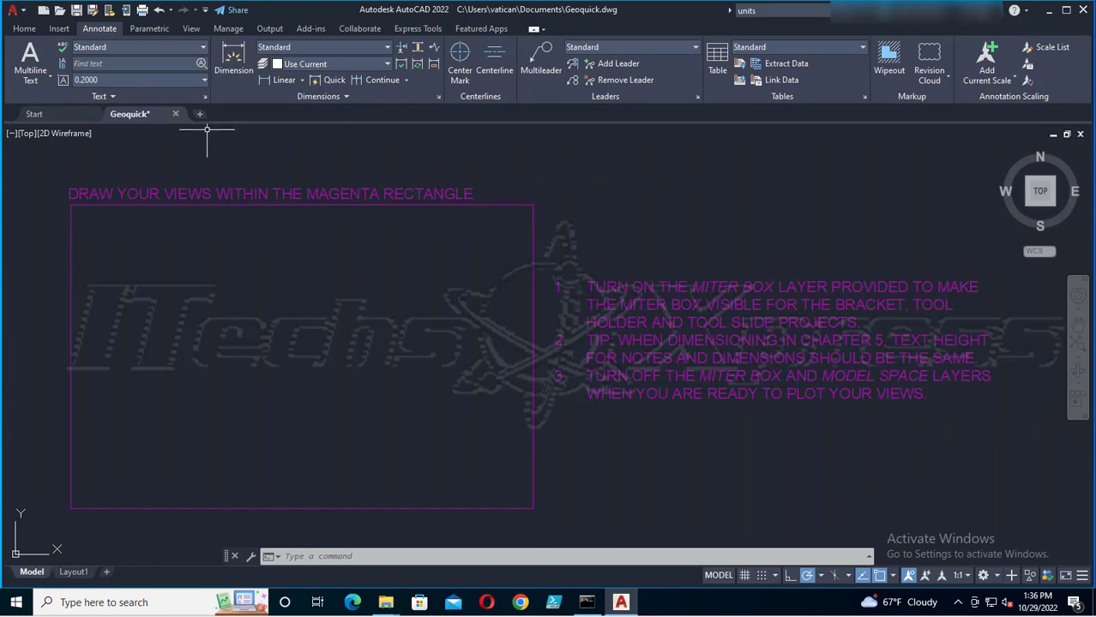
pyautogui.click(78, 11)
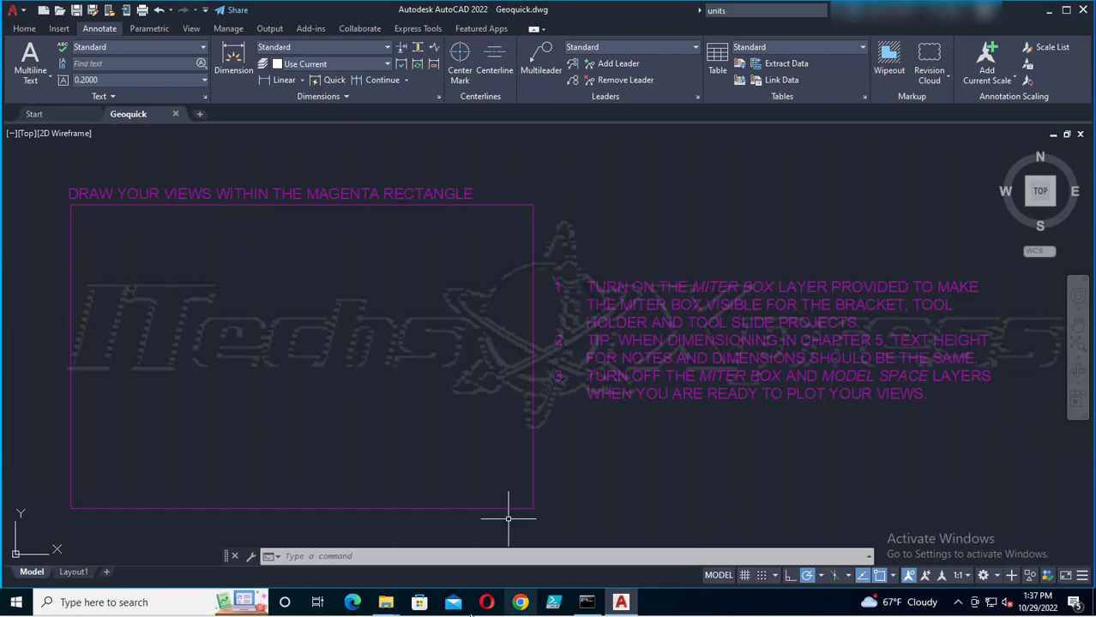
pyautogui.click(362, 557)
pyautogui.write('VISab')
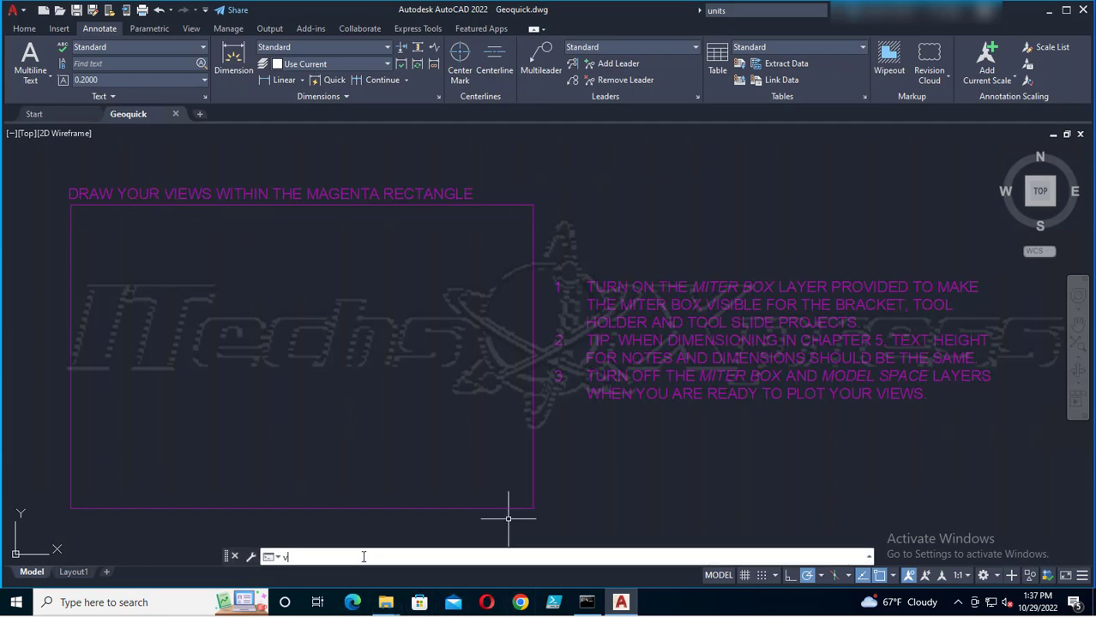
pyautogui.write('le')
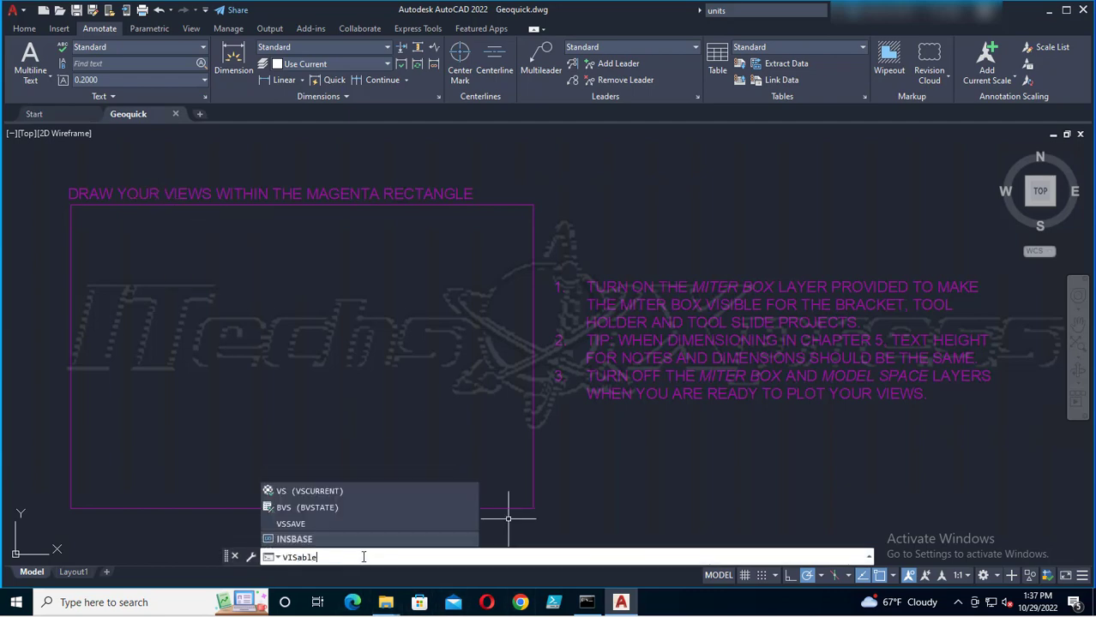
pyautogui.press('BackSpace')
pyautogui.press('BackSpace')
pyautogui.press('BackSpace')
pyautogui.press('BackSpace')
pyautogui.press('BackSpace')
pyautogui.press('BackSpace')
pyautogui.press('BackSpace')
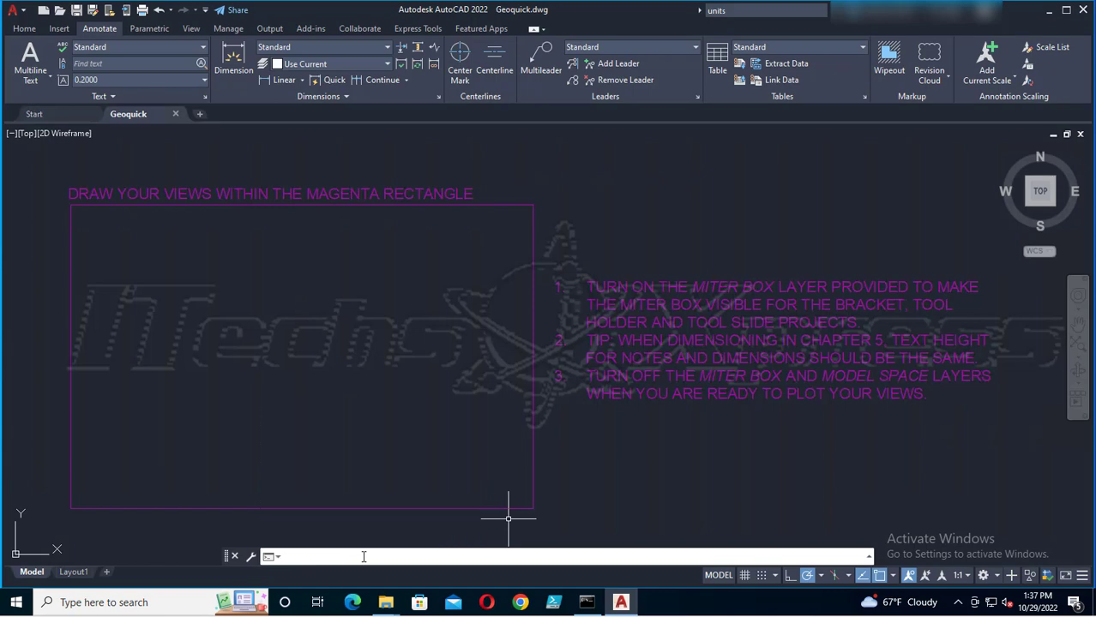
pyautogui.write('visible')
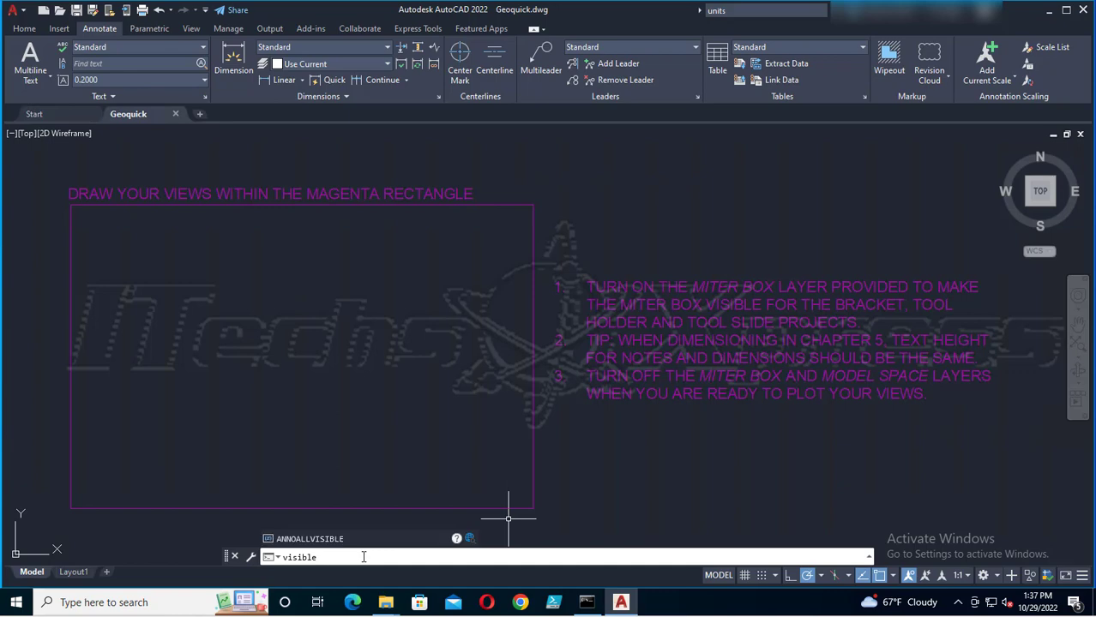
pyautogui.press('BackSpace')
pyautogui.press('BackSpace')
pyautogui.press('BackSpace')
pyautogui.press('BackSpace')
pyautogui.press('BackSpace')
pyautogui.press('BackSpace')
pyautogui.press('BackSpace')
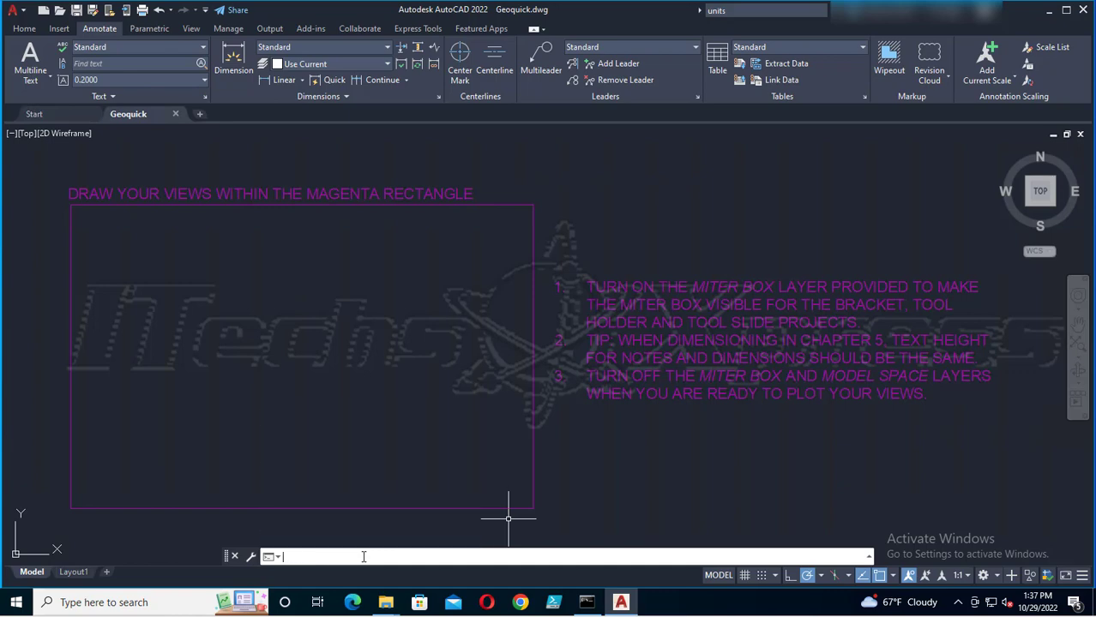
# Create two new layers named Visible and Center with the LAYER command
pyautogui.write('layer')
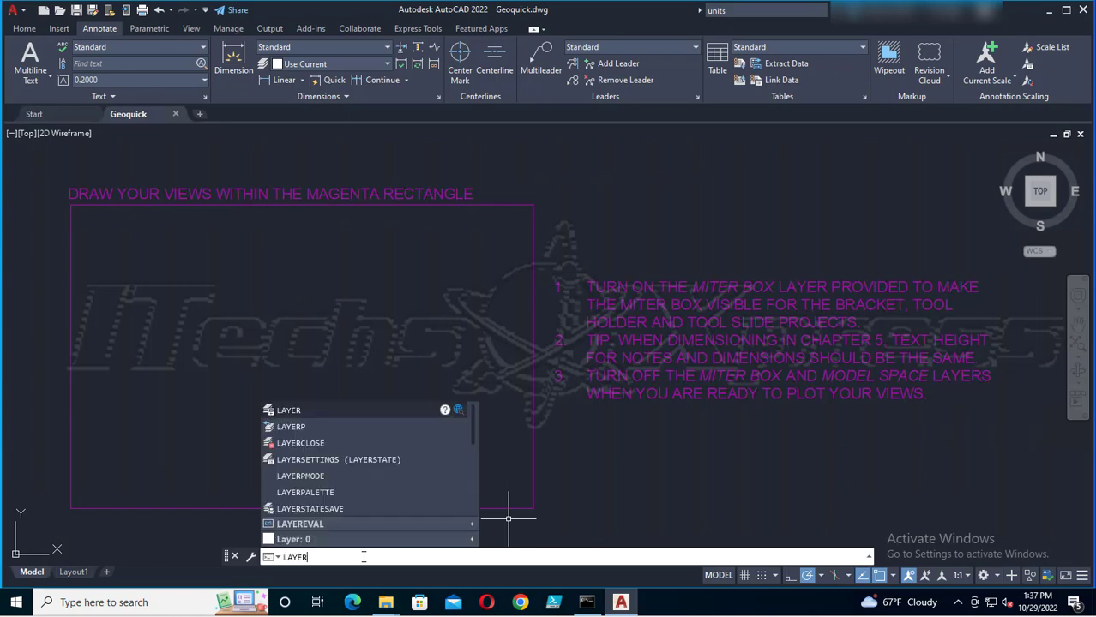
pyautogui.press('Return')
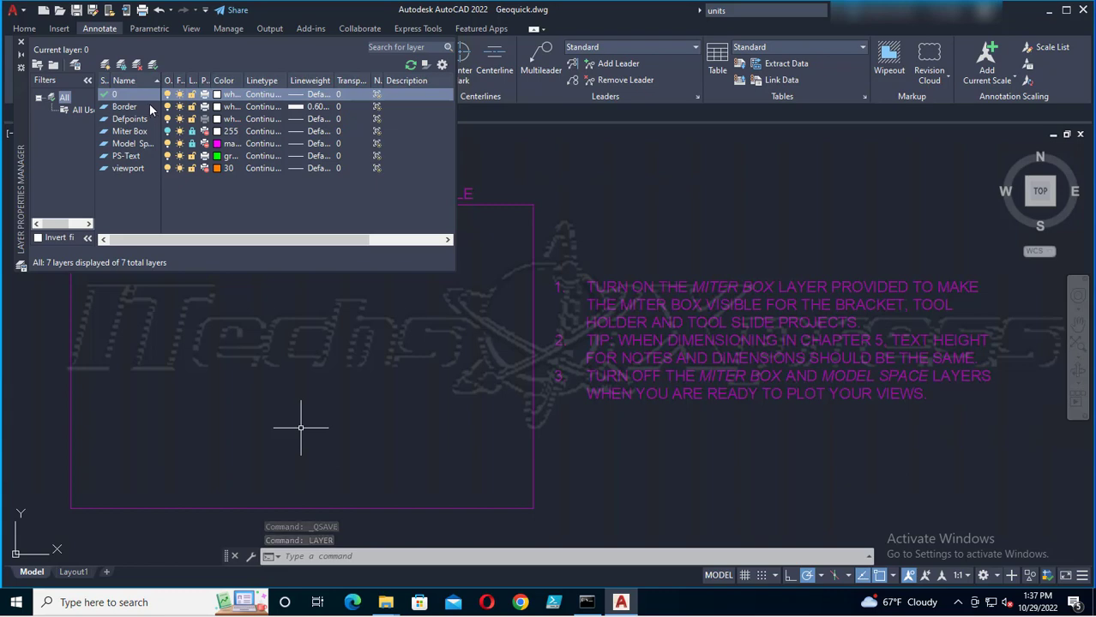
pyautogui.click(46, 69)
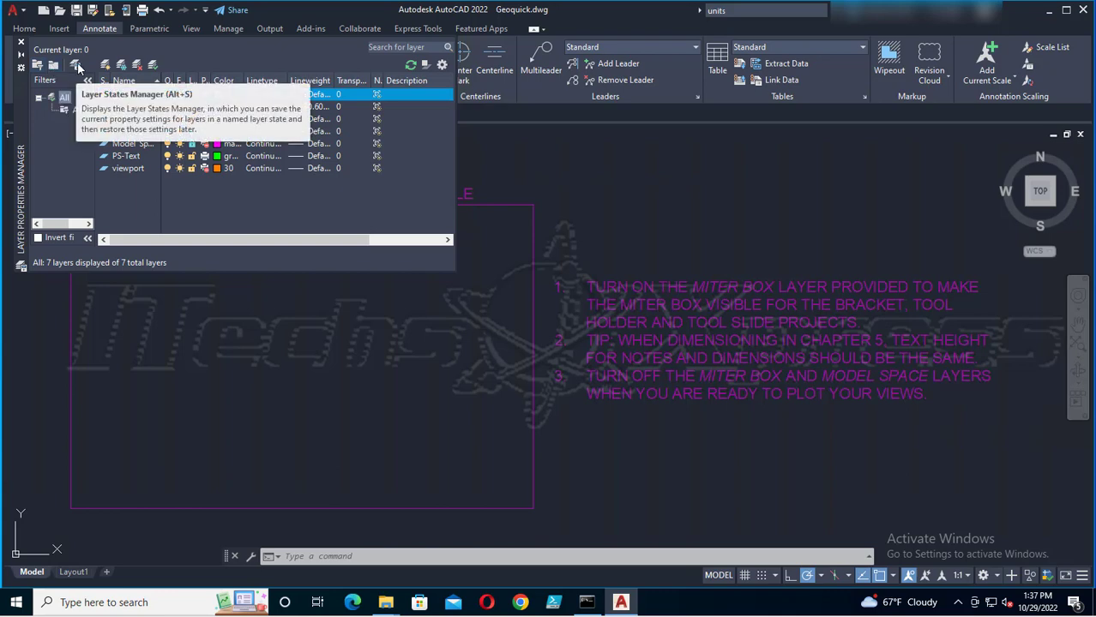
pyautogui.click(121, 66)
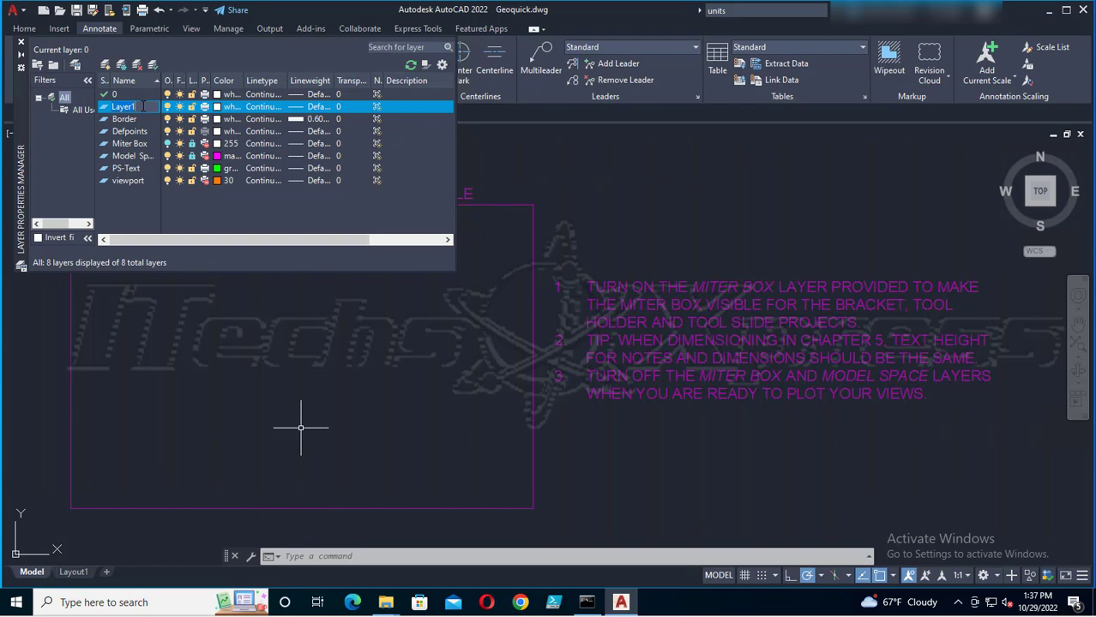
pyautogui.write('Visible')
pyautogui.click(109, 66)
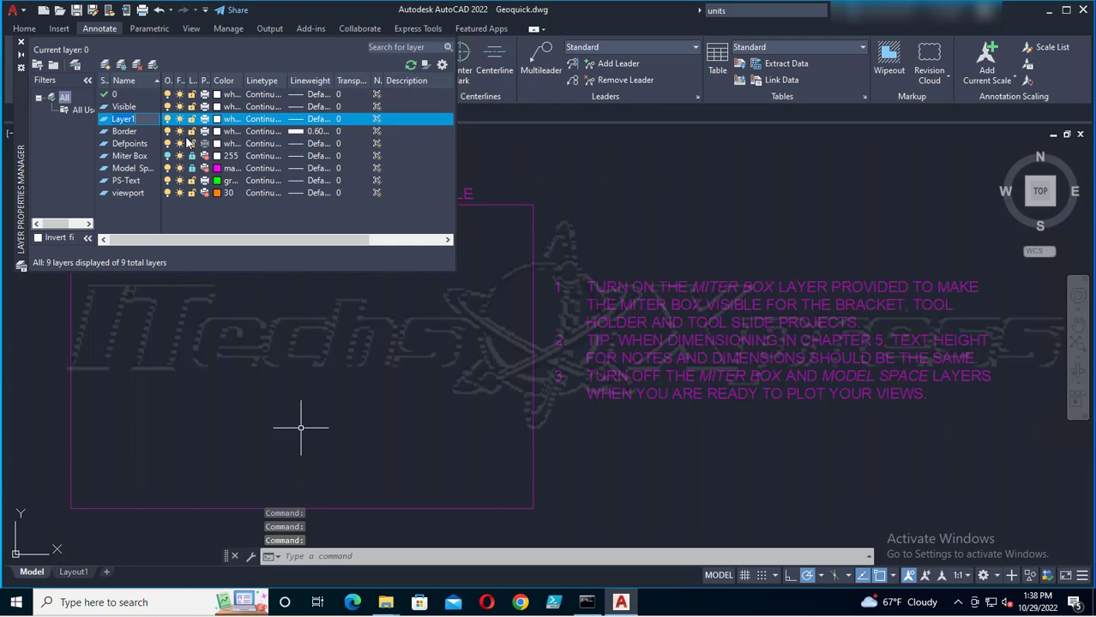
pyautogui.write('Center')
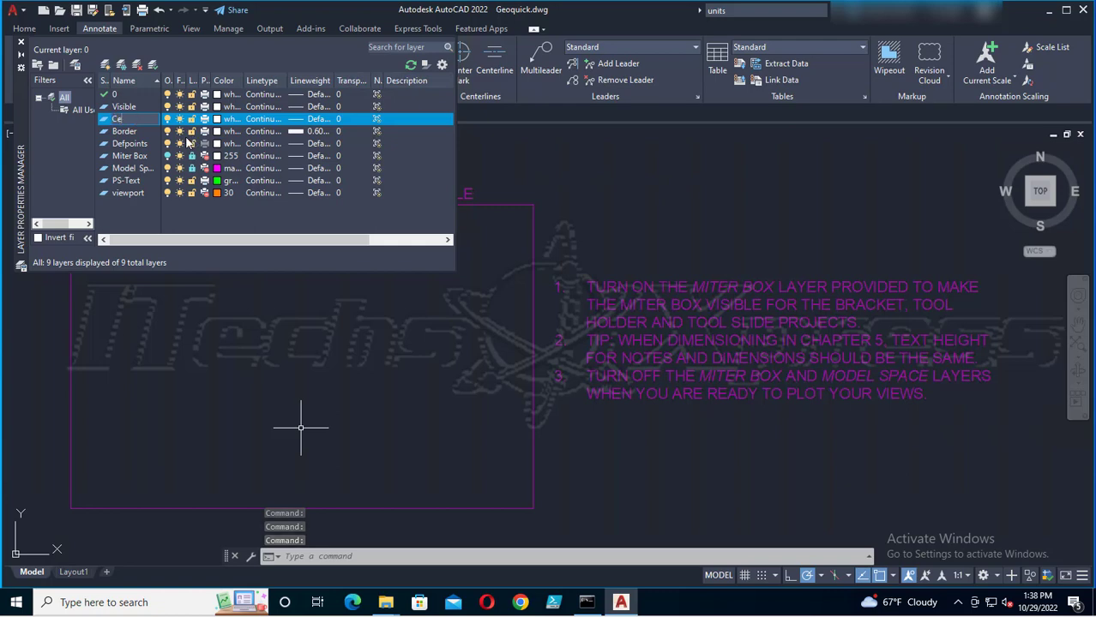
pyautogui.press('Return')
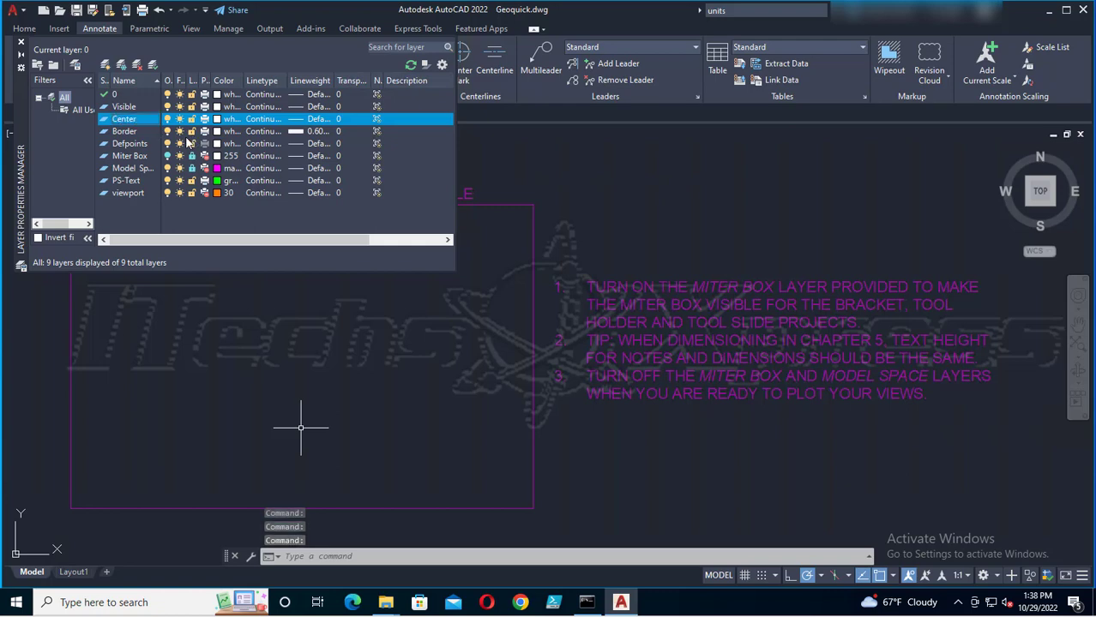
# Make the Visible layer current and save the drawing
pyautogui.rightClick(135, 109)
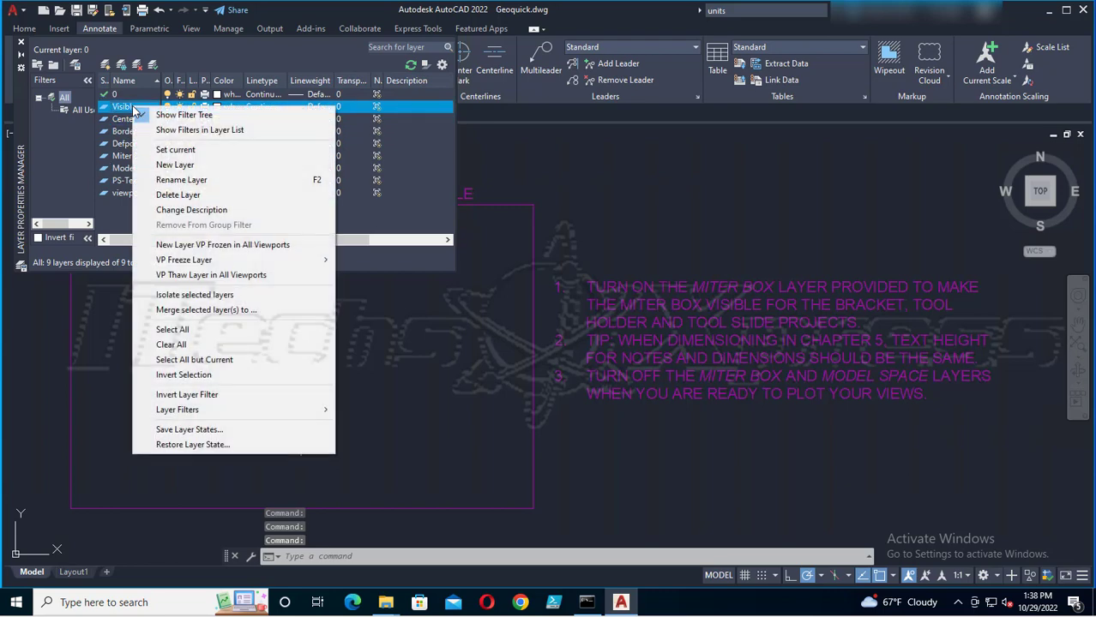
pyautogui.click(160, 150)
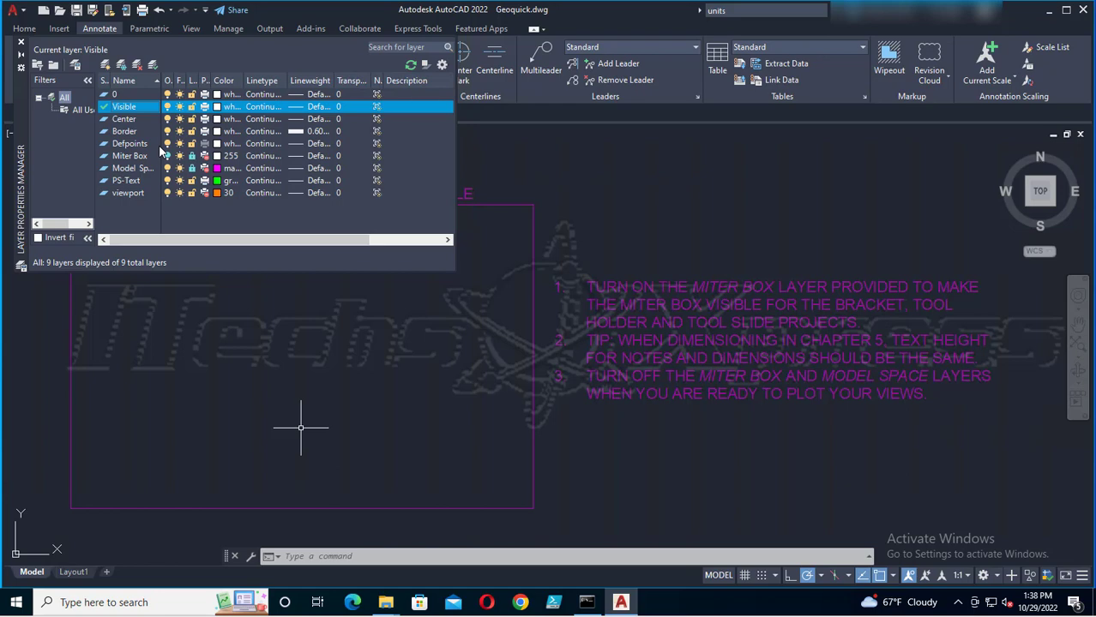
pyautogui.click(22, 44)
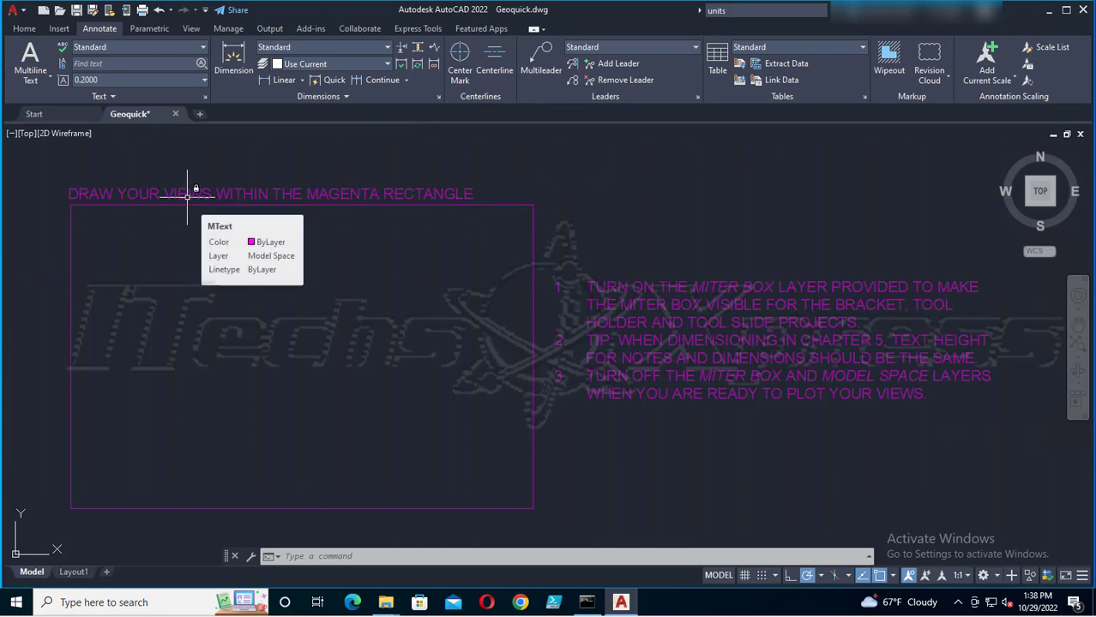
pyautogui.click(77, 10)
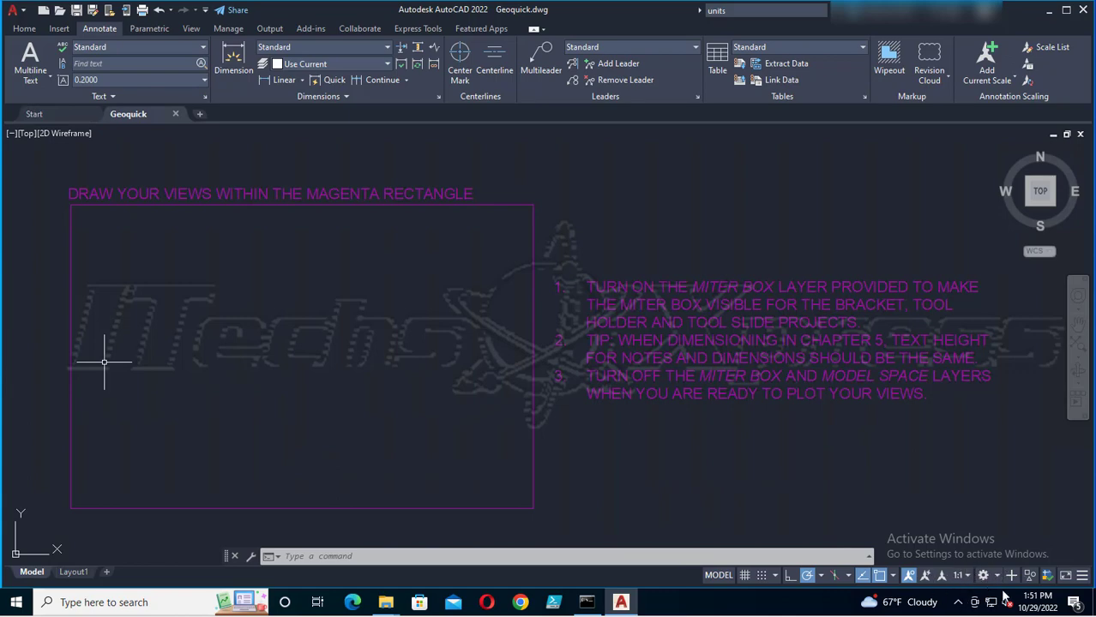
# Add the Units display to the status bar and check the selected unit format
pyautogui.click(1082, 576)
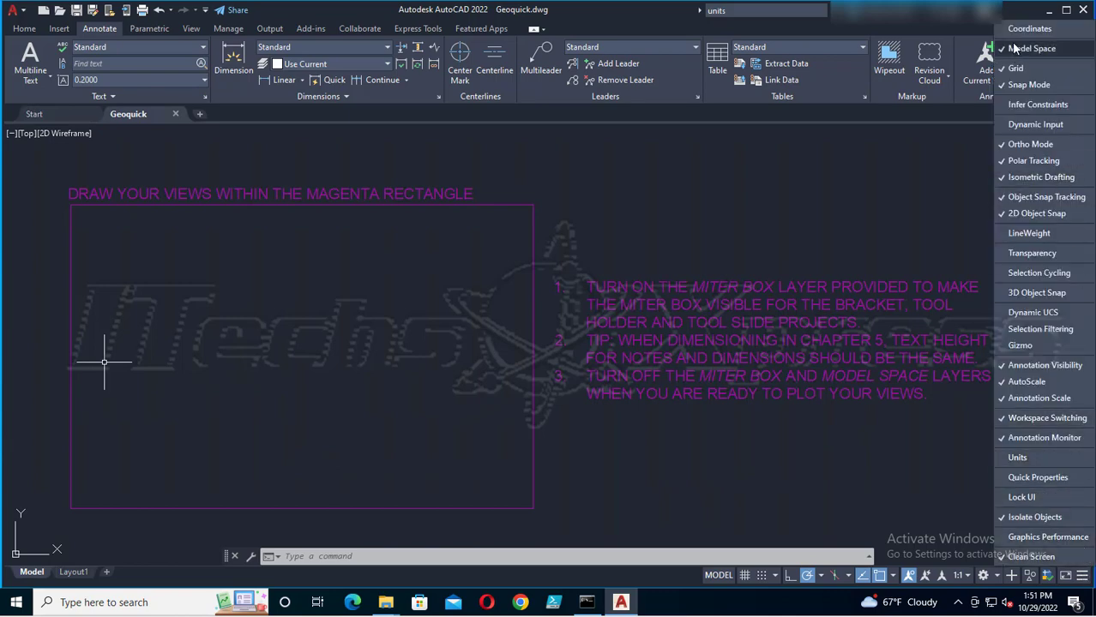
pyautogui.click(1026, 461)
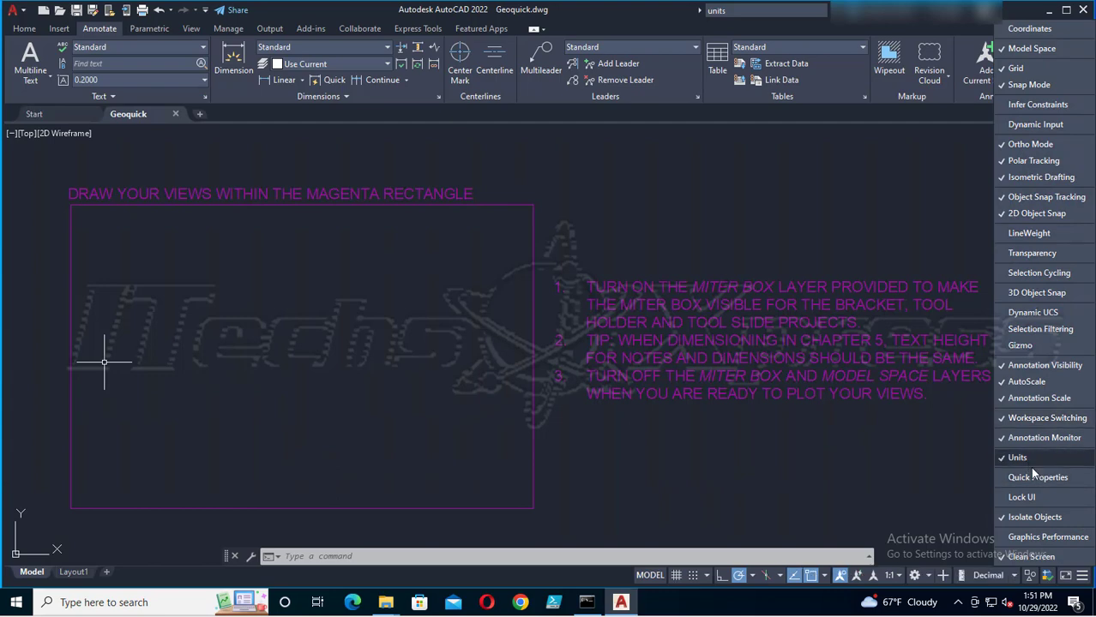
pyautogui.click(1015, 579)
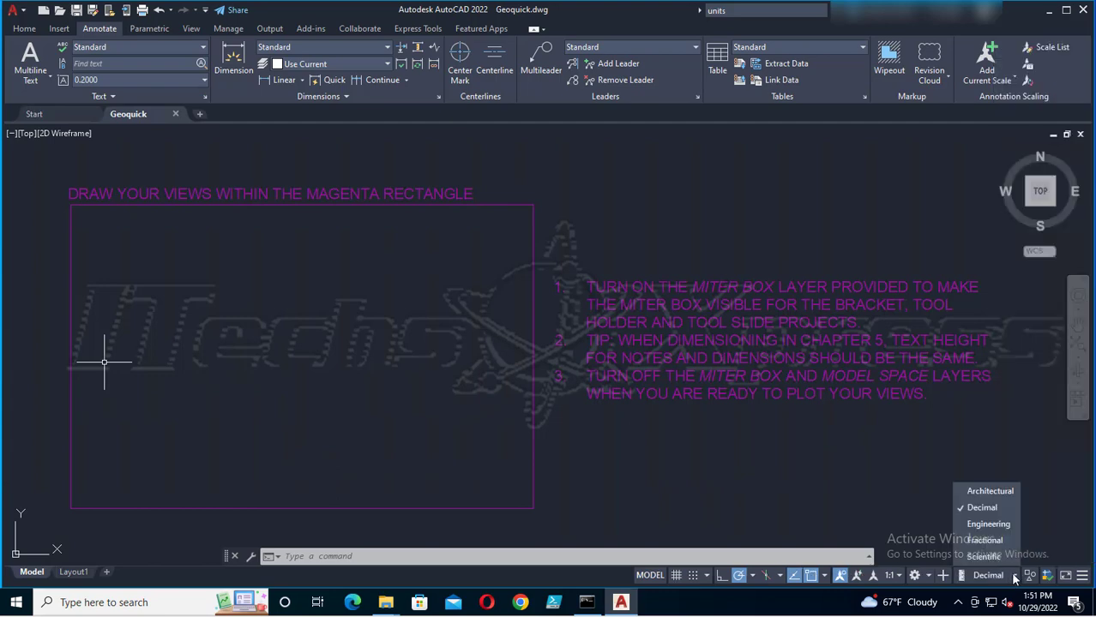
pyautogui.click(1014, 579)
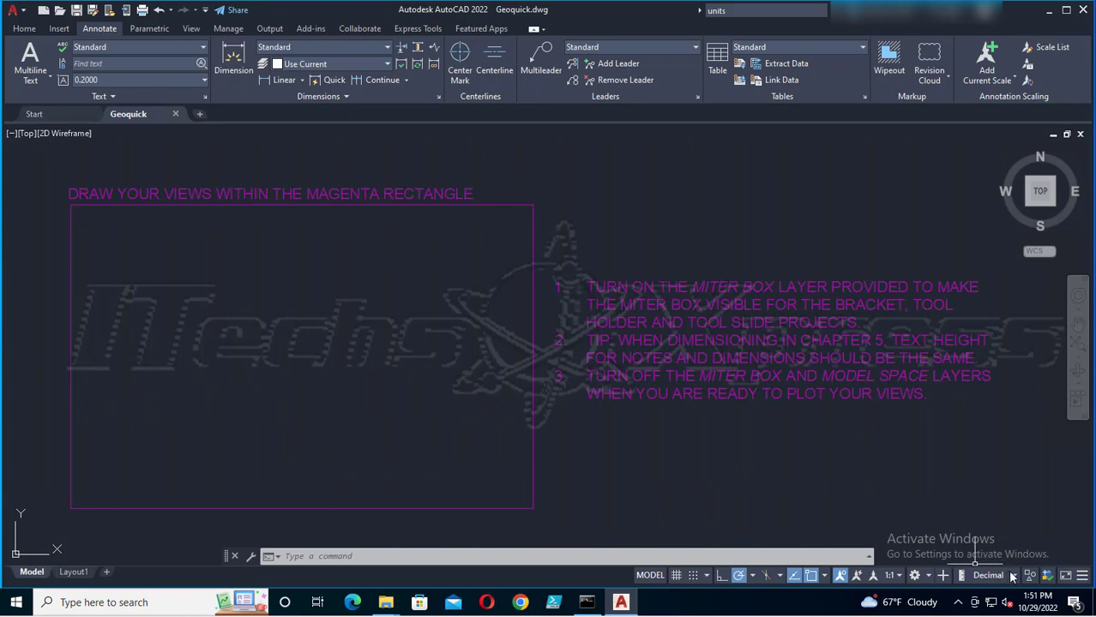
pyautogui.click(1014, 578)
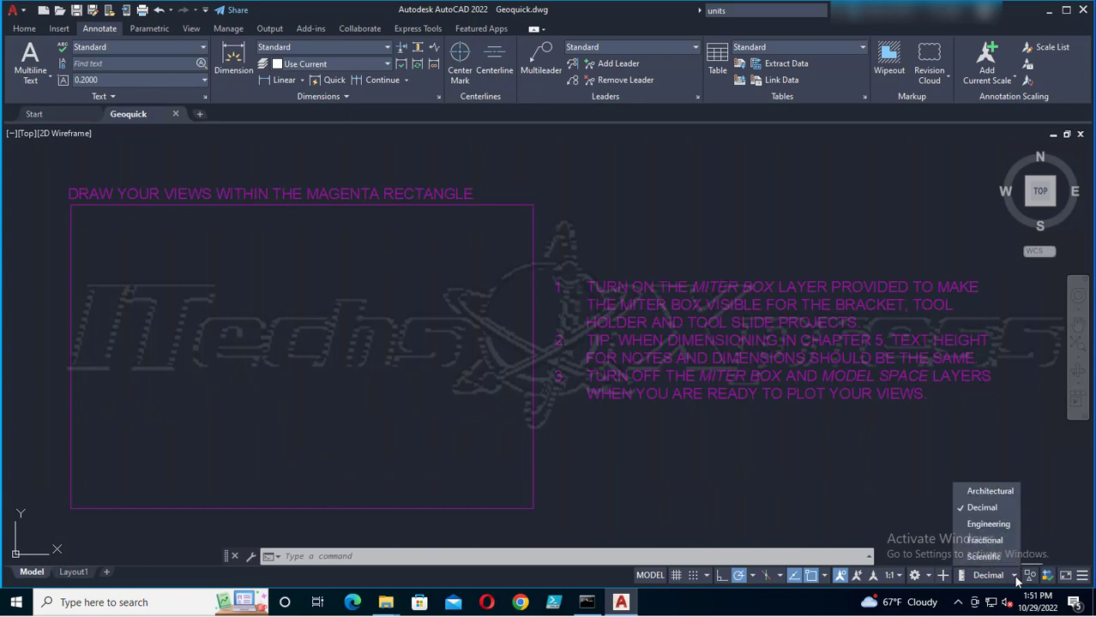
pyautogui.click(1014, 578)
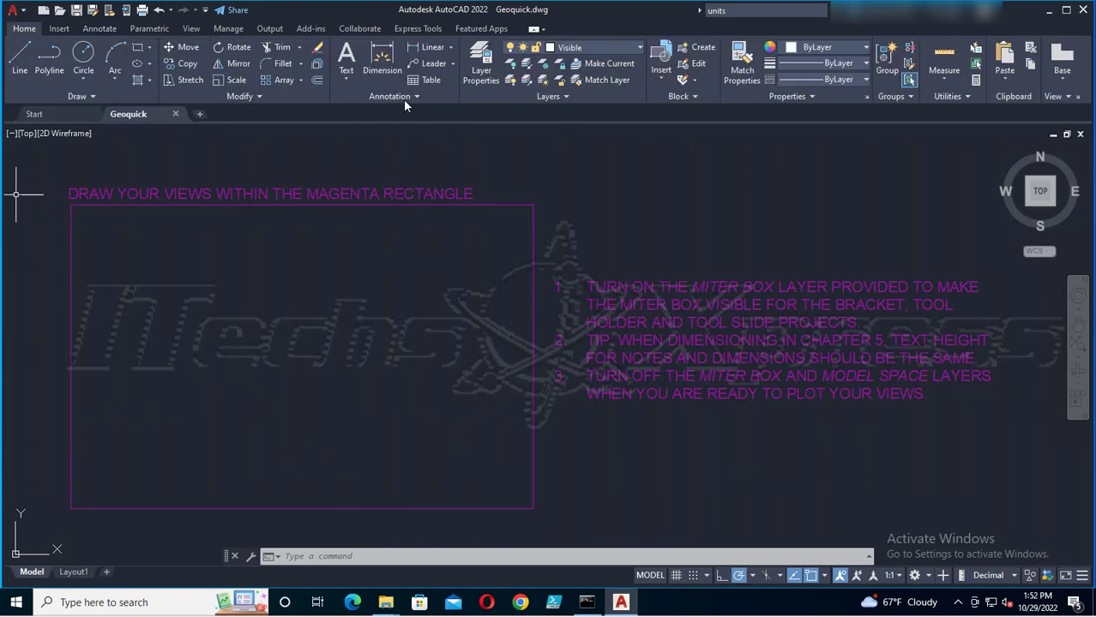
# Open the Text Style dialog from the annotation tools, check the Standard style's settings, and close it without changes
pyautogui.click(102, 28)
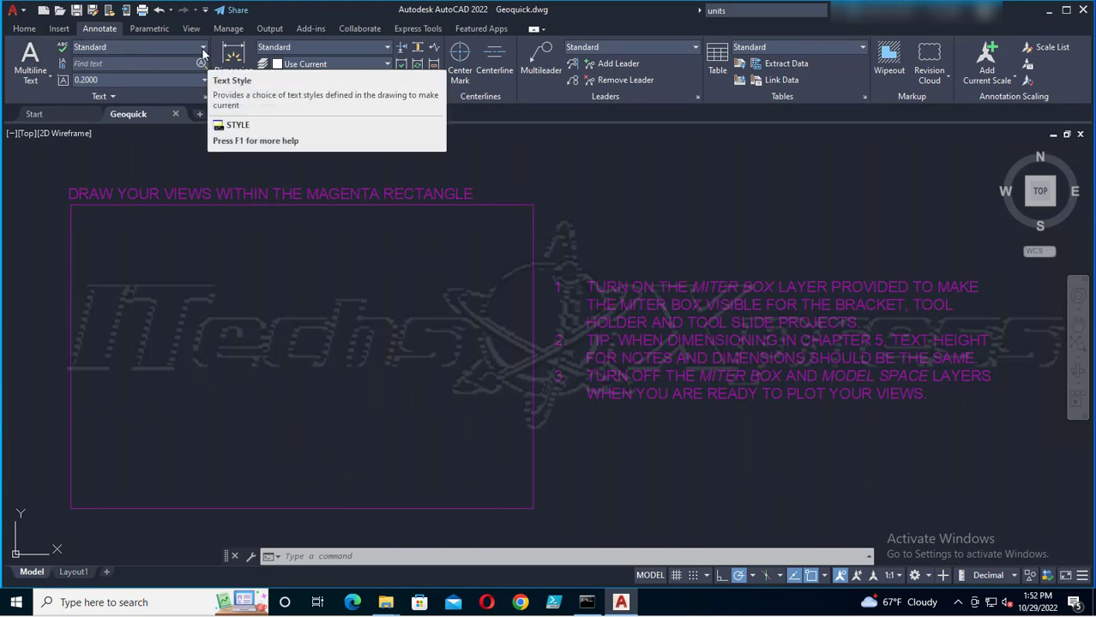
pyautogui.click(24, 28)
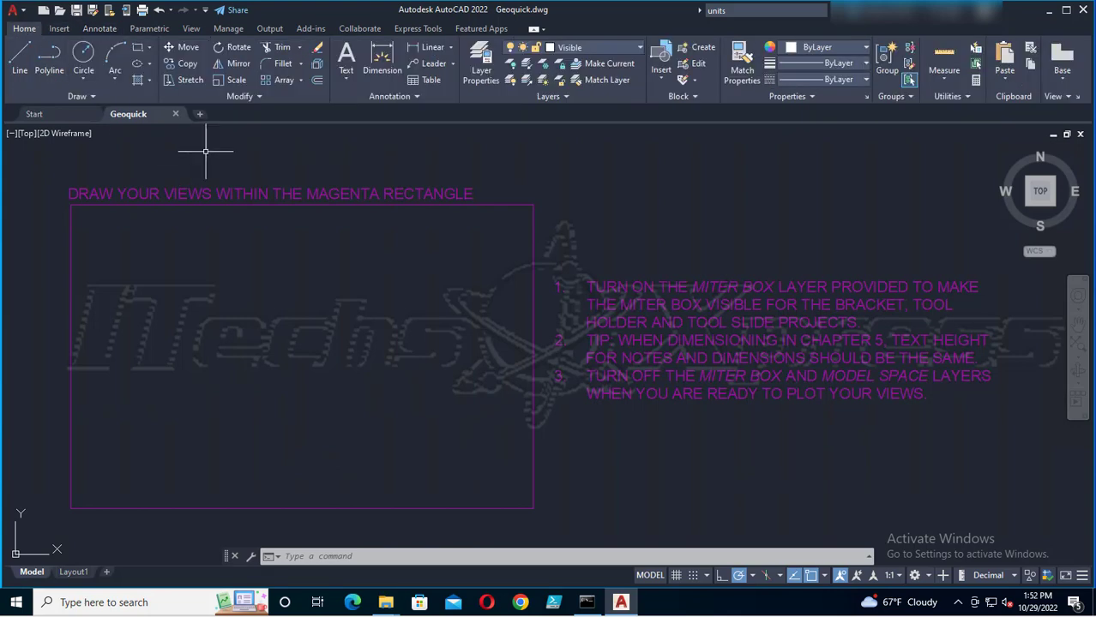
pyautogui.click(416, 97)
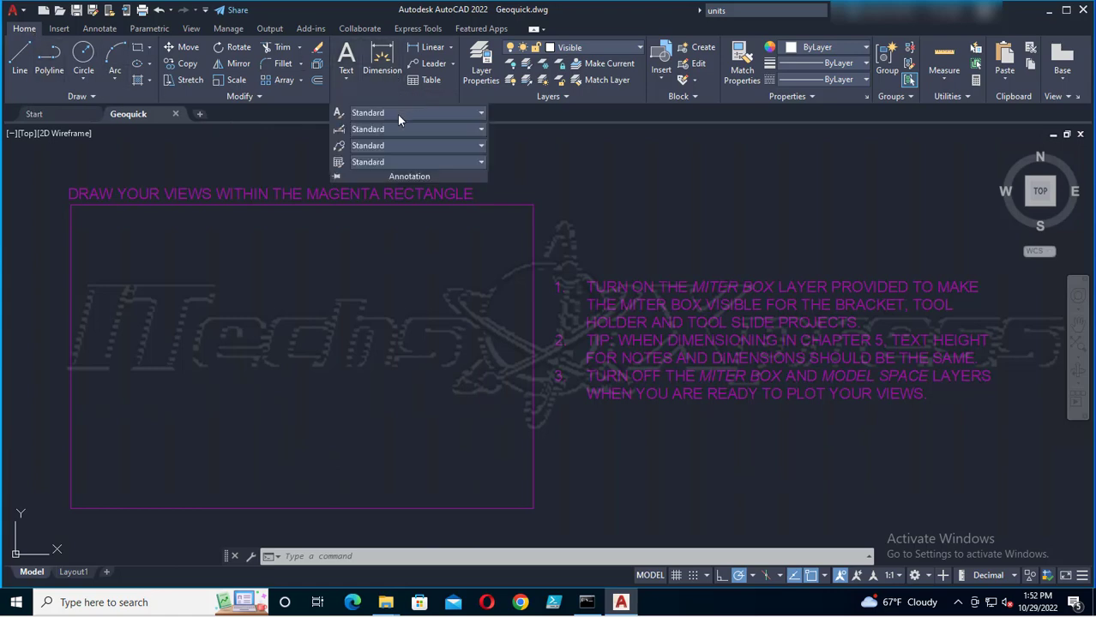
pyautogui.click(338, 114)
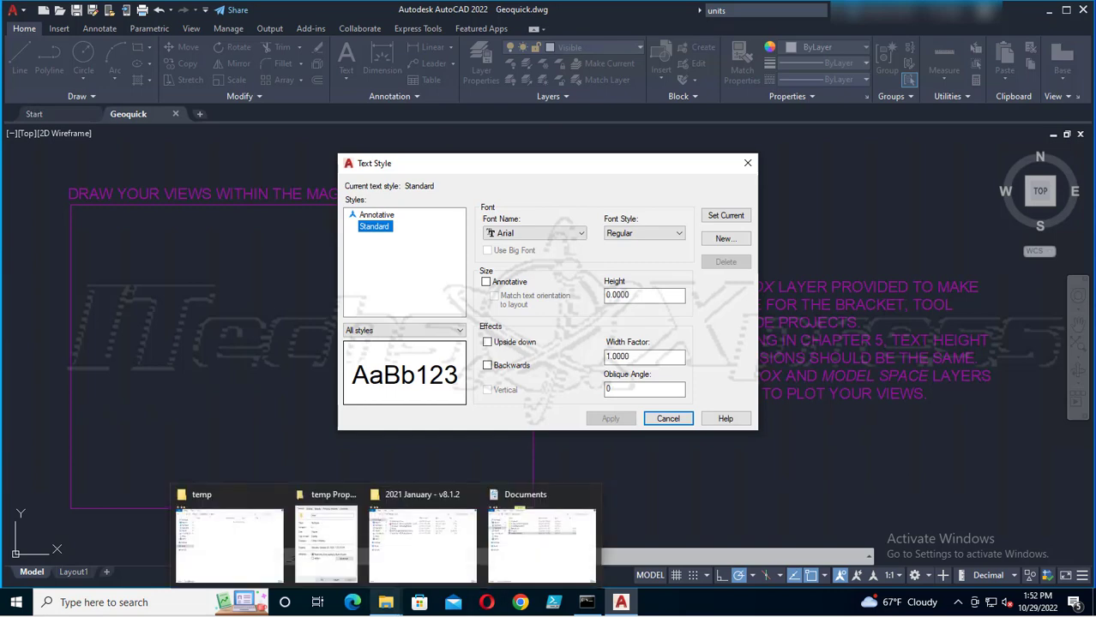
pyautogui.press('Escape')
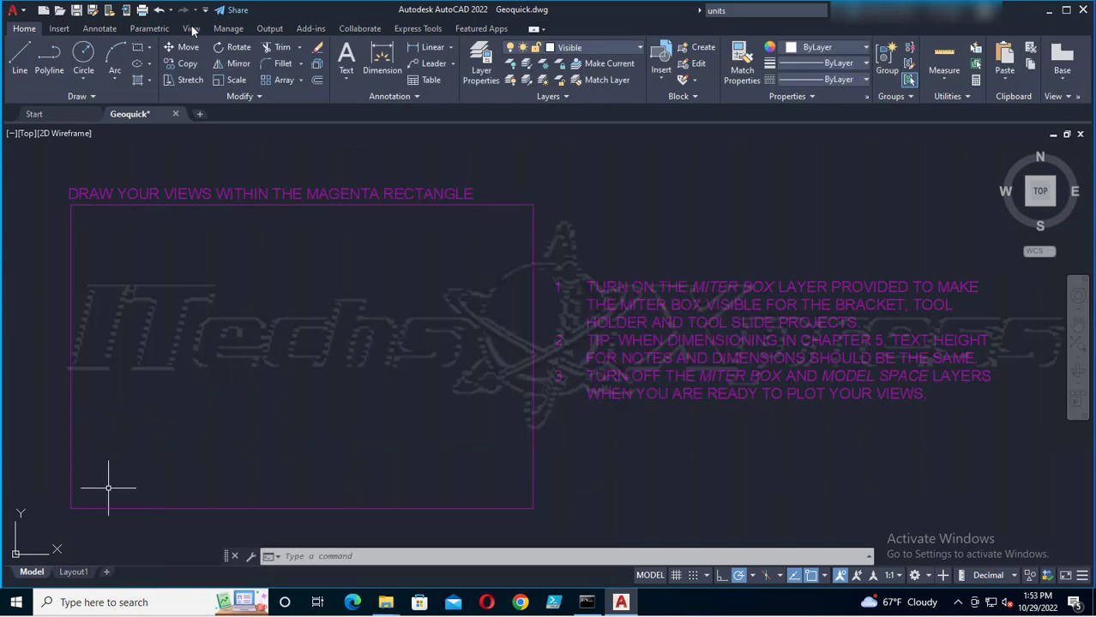
pyautogui.click(96, 29)
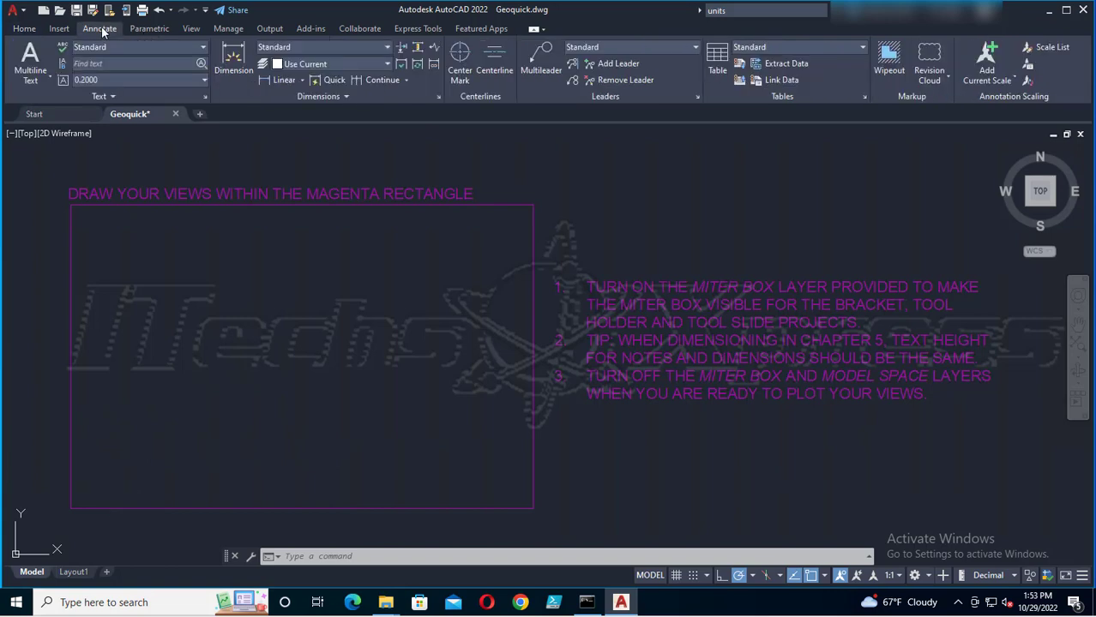
pyautogui.click(193, 29)
pyautogui.click(163, 29)
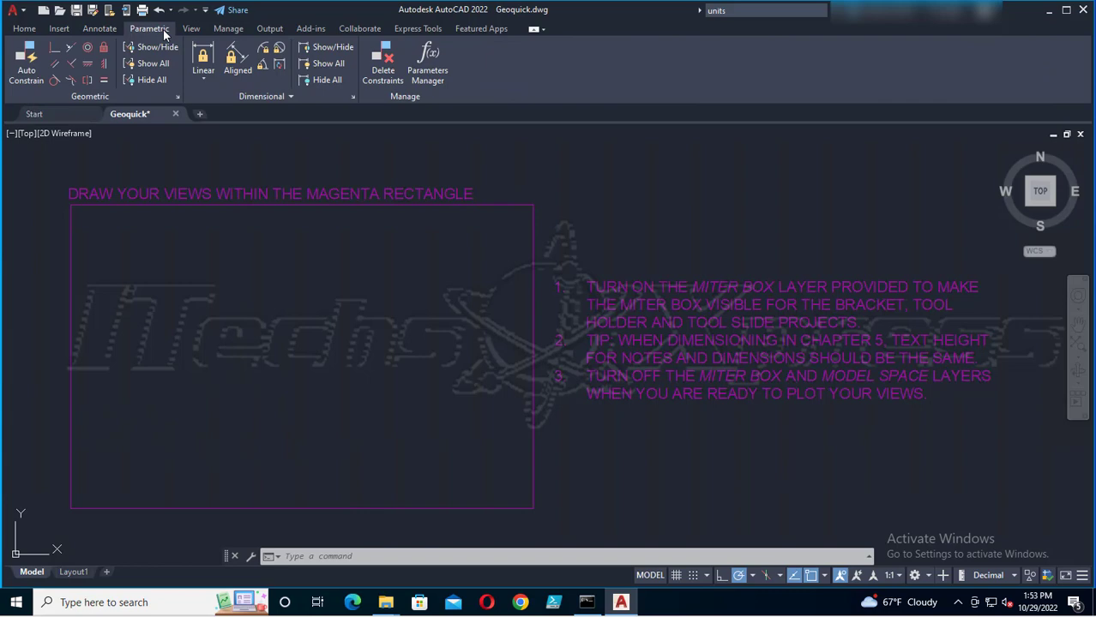
pyautogui.click(101, 30)
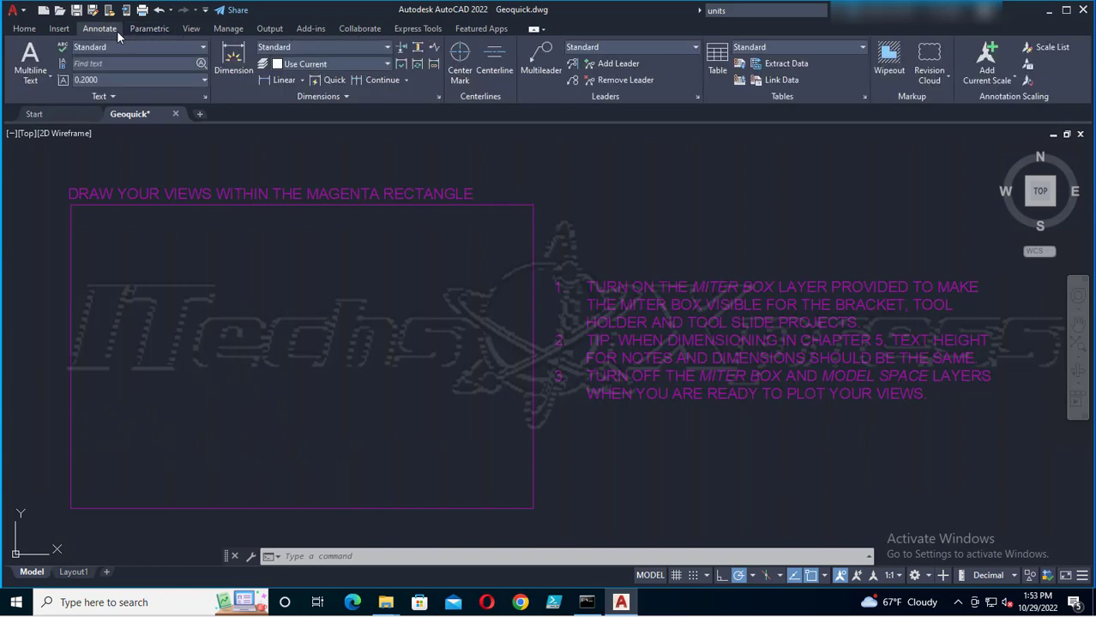
pyautogui.click(60, 30)
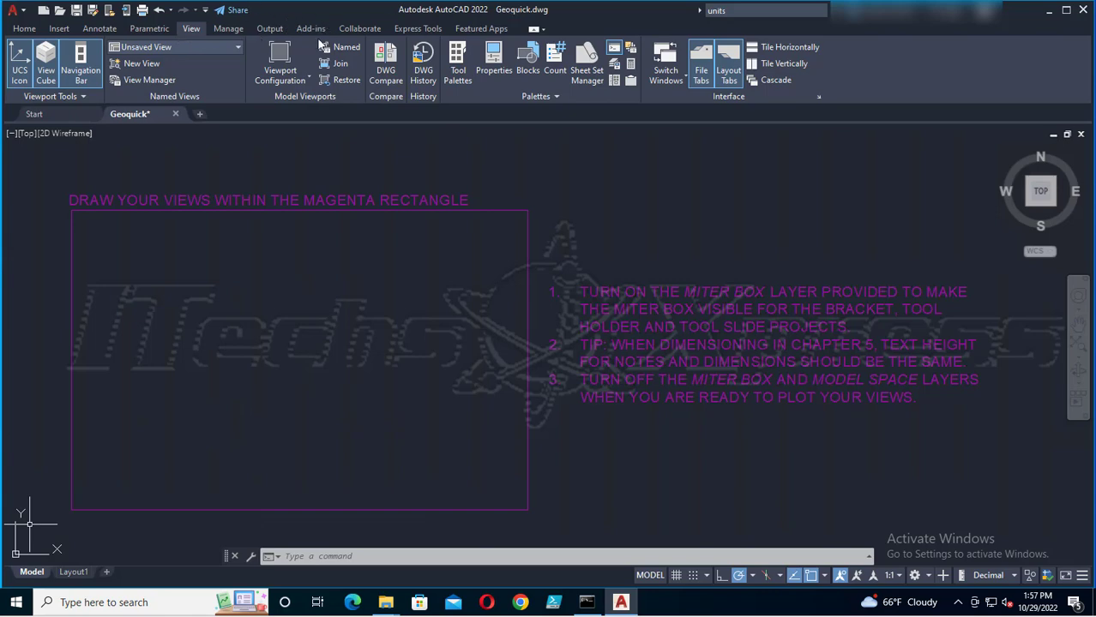
# Turn on the classic menu bar by setting the MENUBAR variable to 1
pyautogui.click(384, 557)
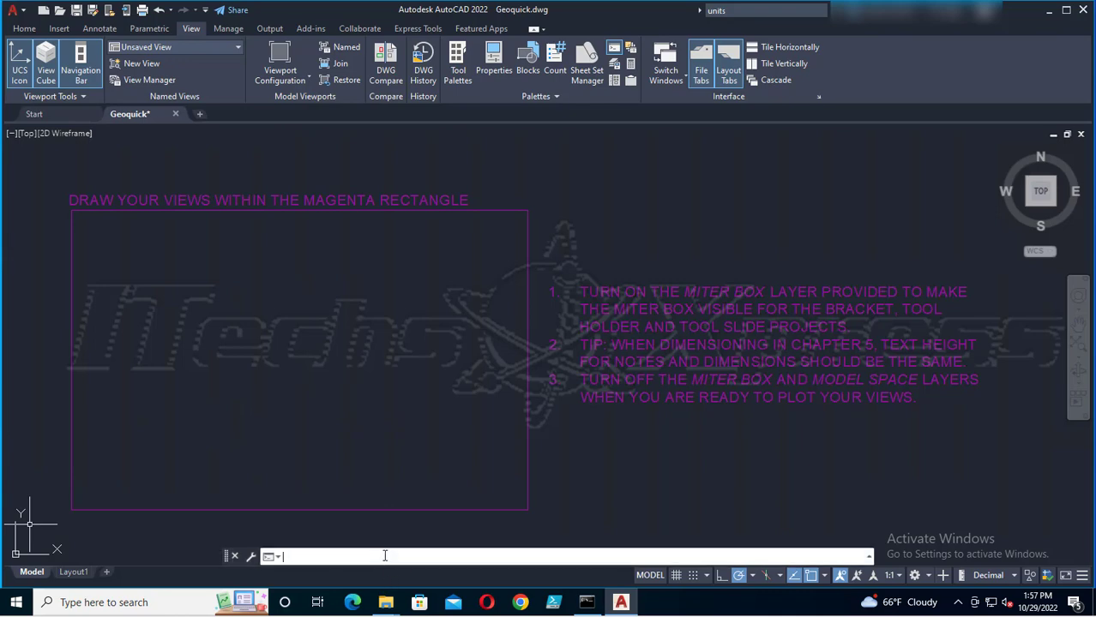
pyautogui.write('menubar')
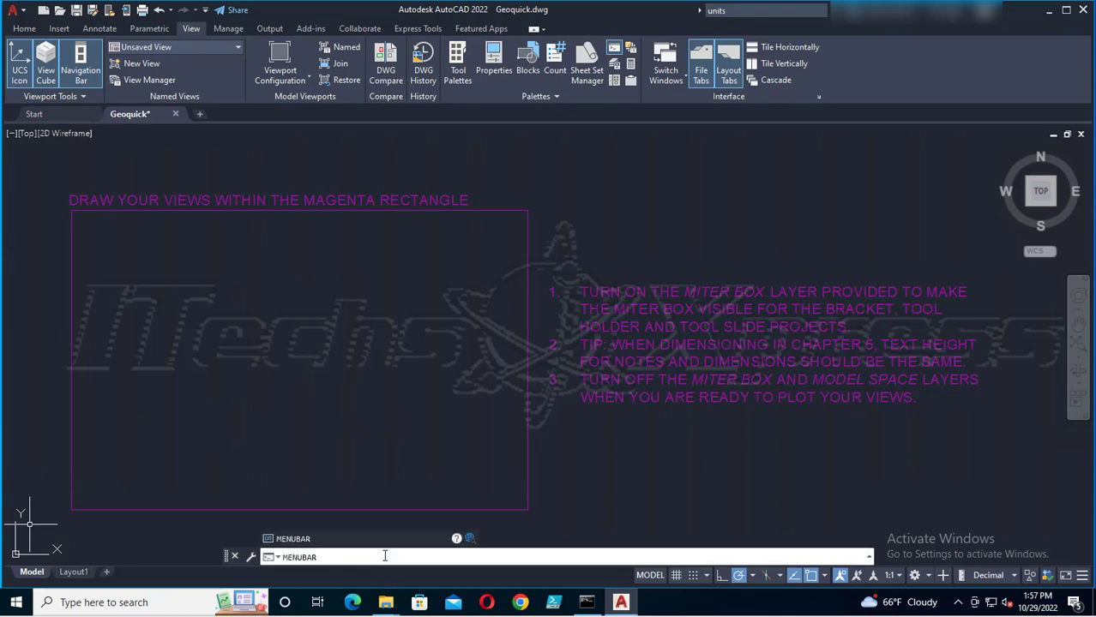
pyautogui.press('Return')
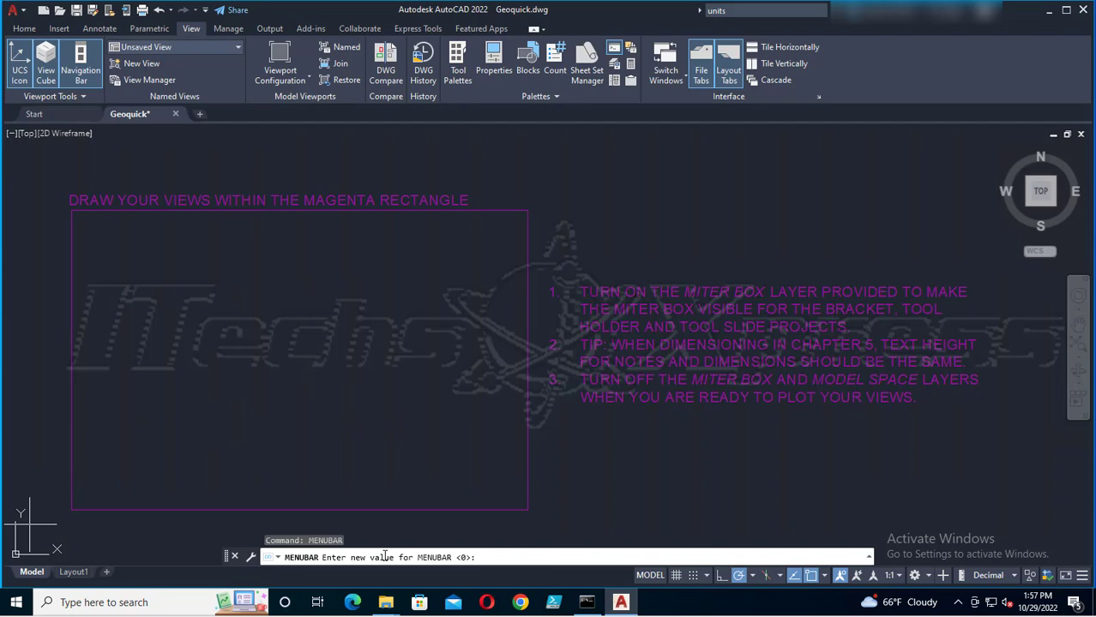
pyautogui.write('1')
pyautogui.press('Return')
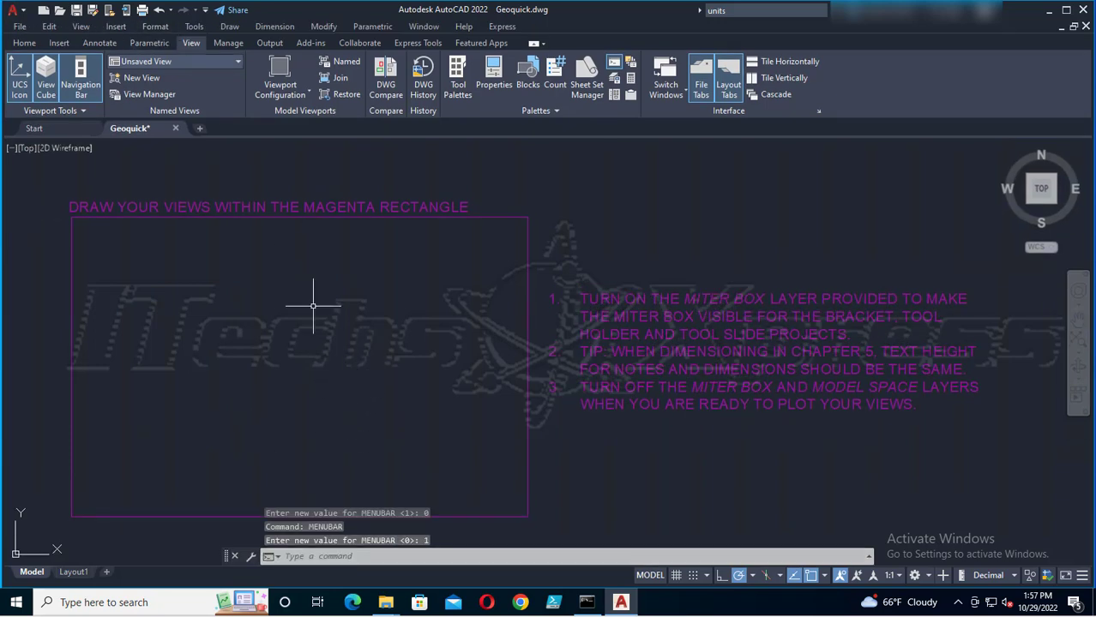
# Check the text style settings through the format commands, cancel the dialog, and save the drawing
pyautogui.click(157, 27)
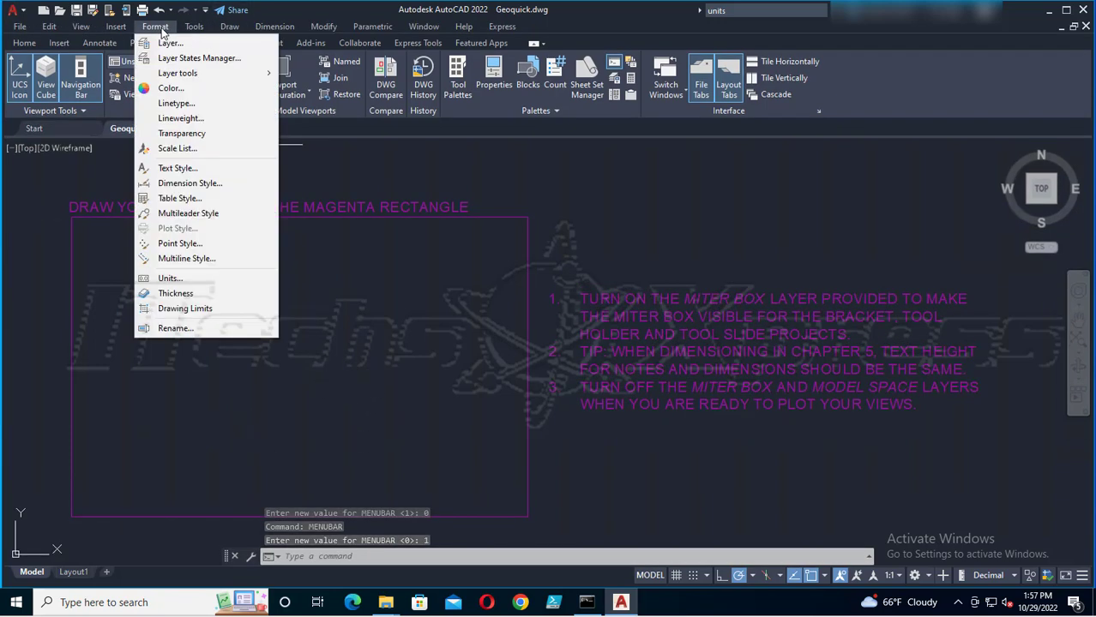
pyautogui.click(176, 168)
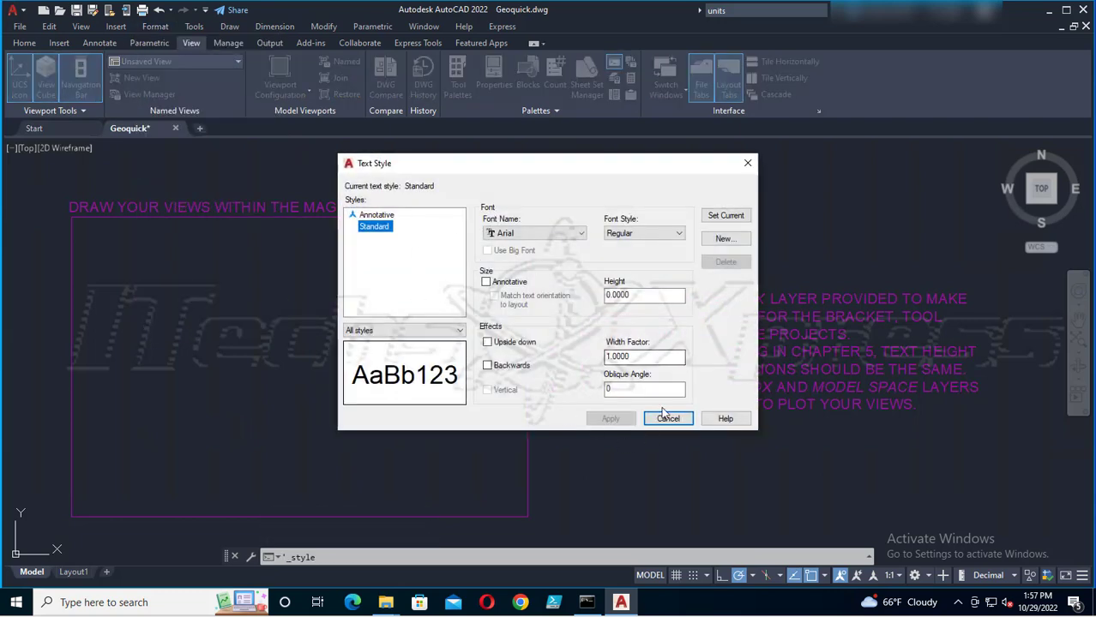
pyautogui.click(668, 420)
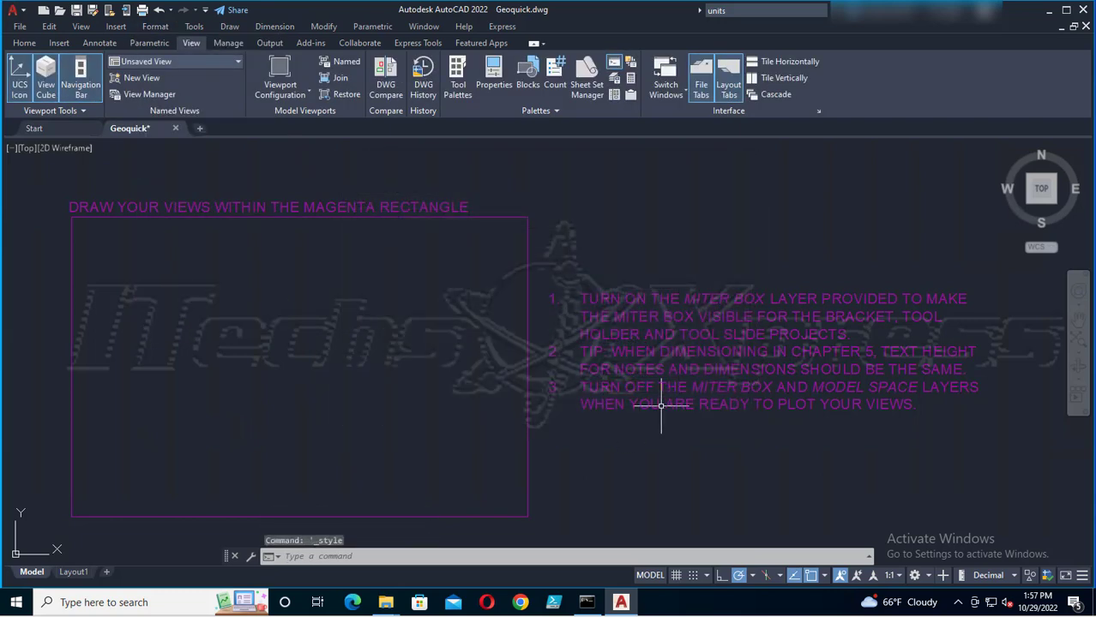
pyautogui.hotkey('ctrl', 's')
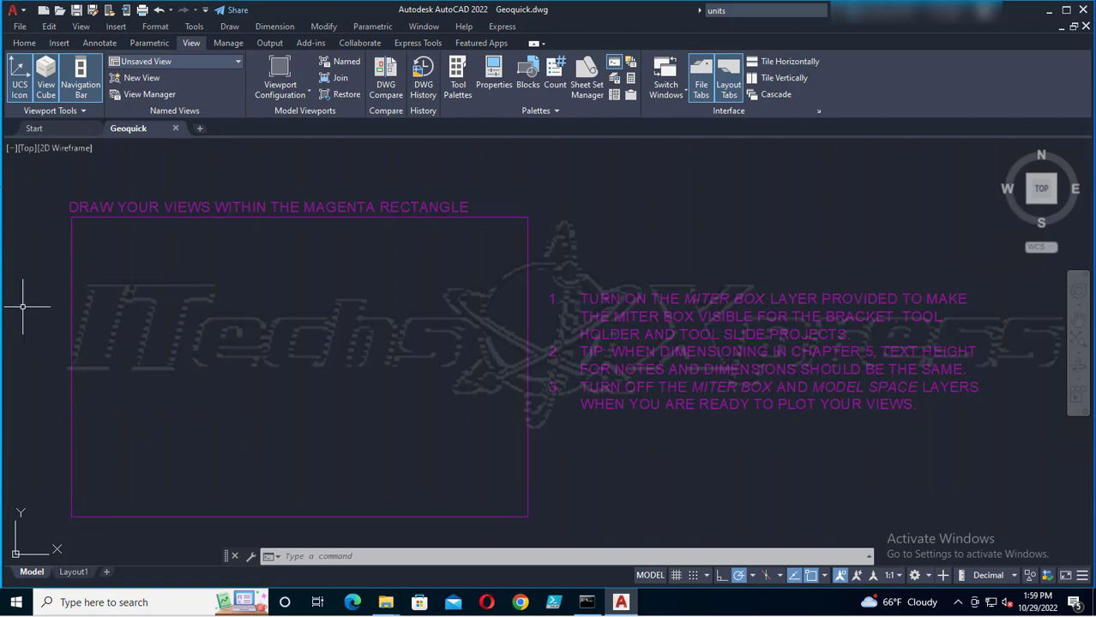
# Draw a rectangle 3 wide by 3.5 high with its first corner at 4,5, and save the drawing
pyautogui.click(29, 44)
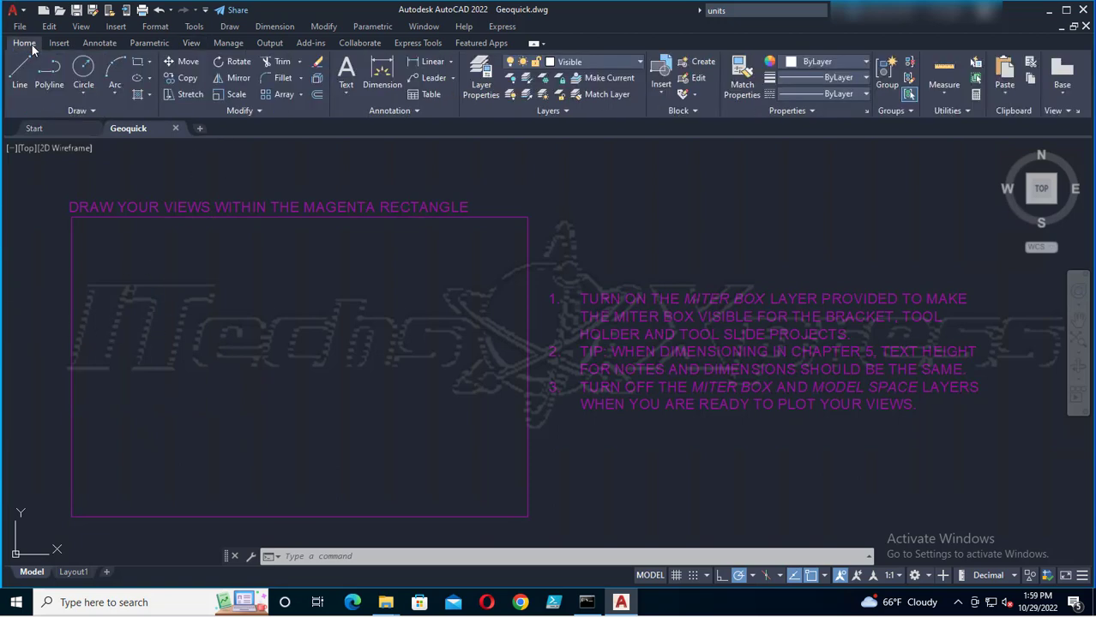
pyautogui.click(139, 63)
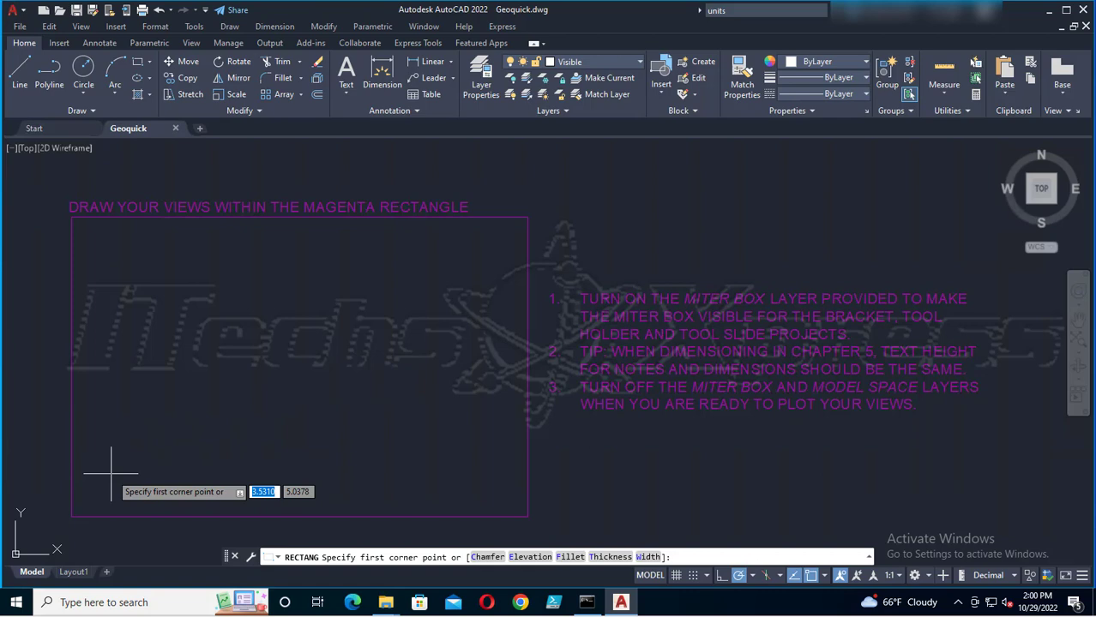
pyautogui.write('4')
pyautogui.press('Tab')
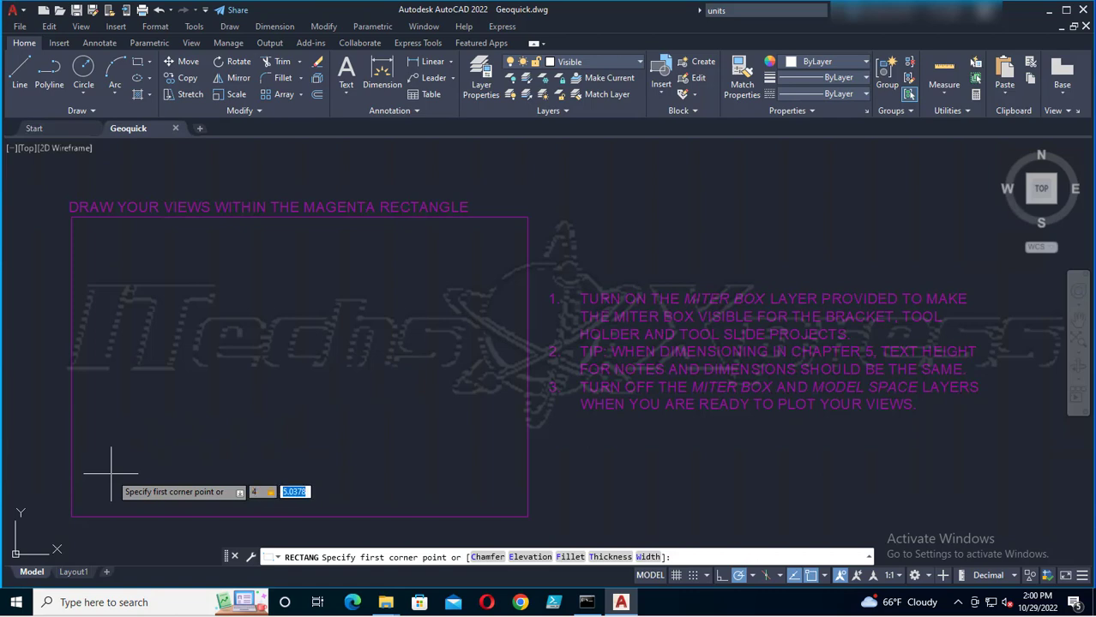
pyautogui.write('5')
pyautogui.press('Return')
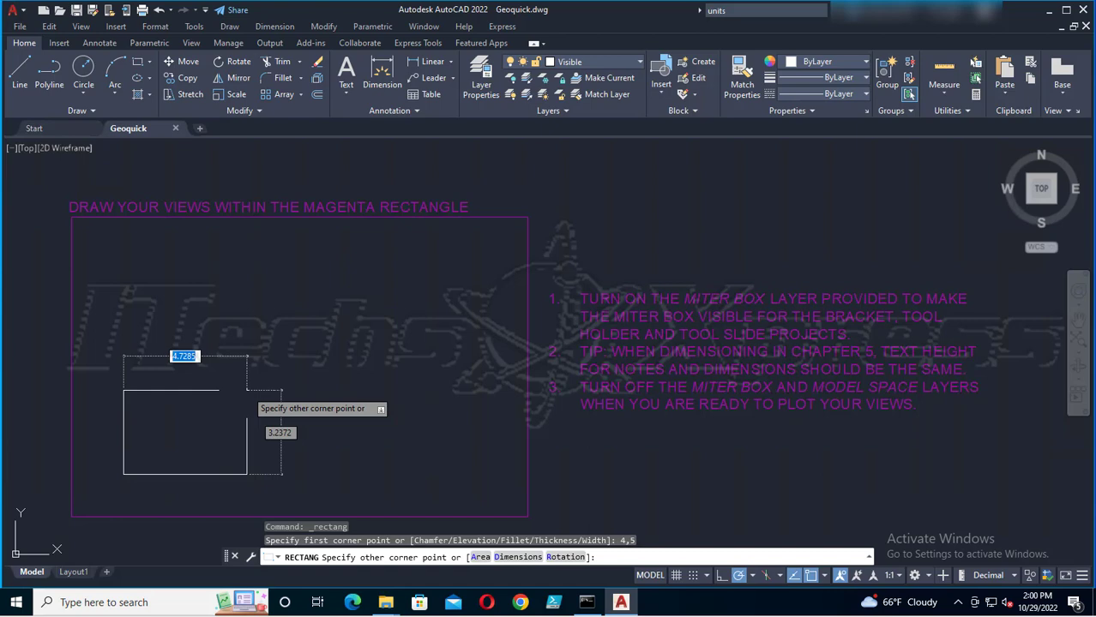
pyautogui.write('3')
pyautogui.press('Tab')
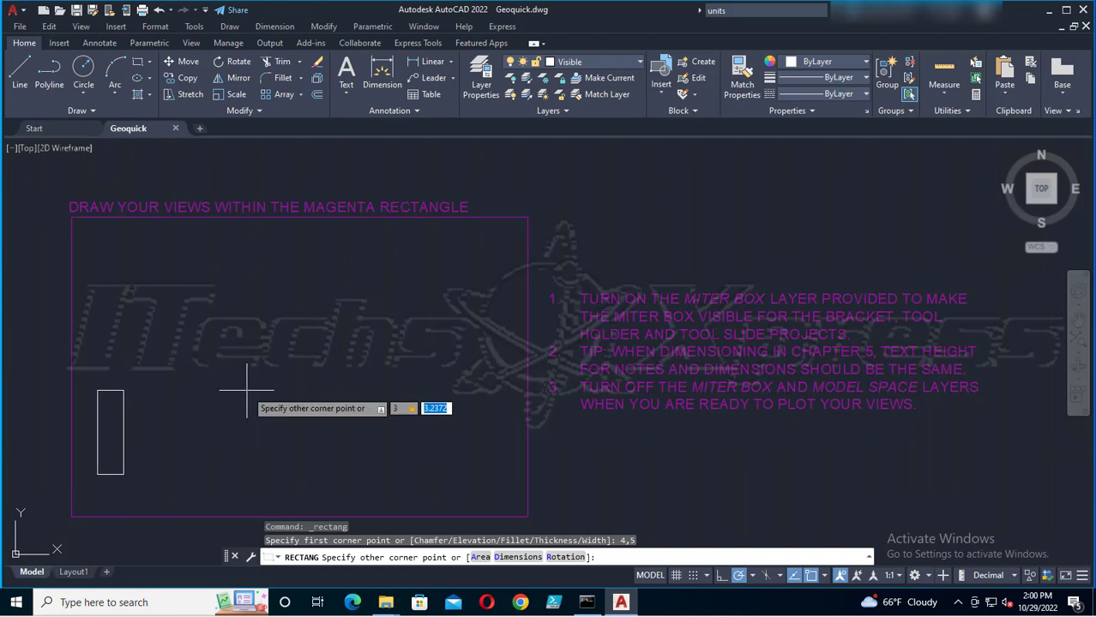
pyautogui.write('3.5')
pyautogui.press('Return')
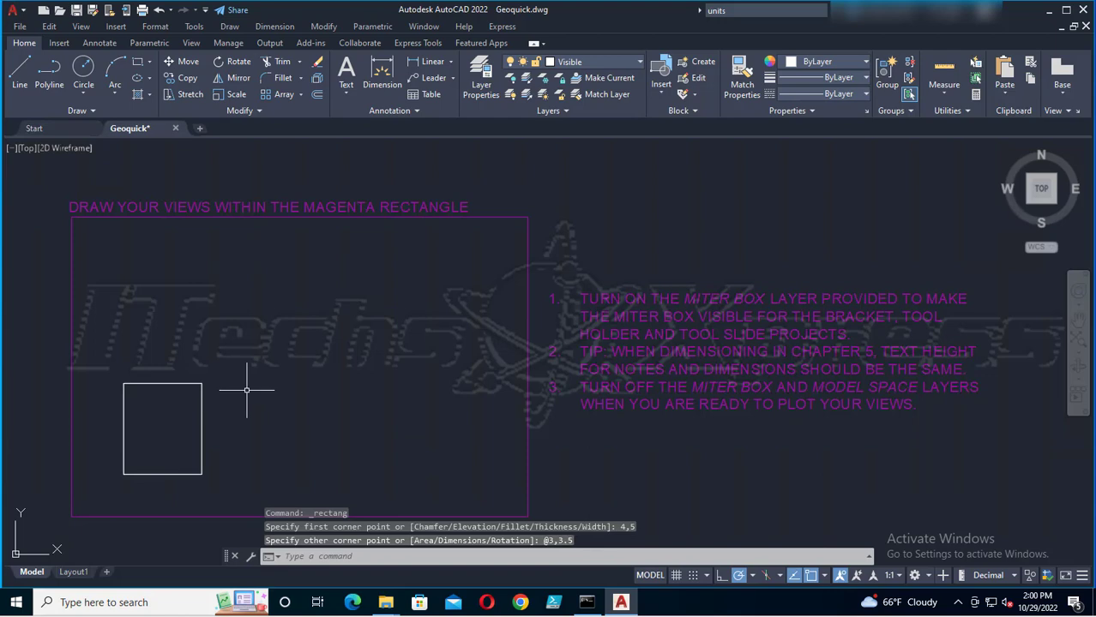
pyautogui.hotkey('ctrl', 's')
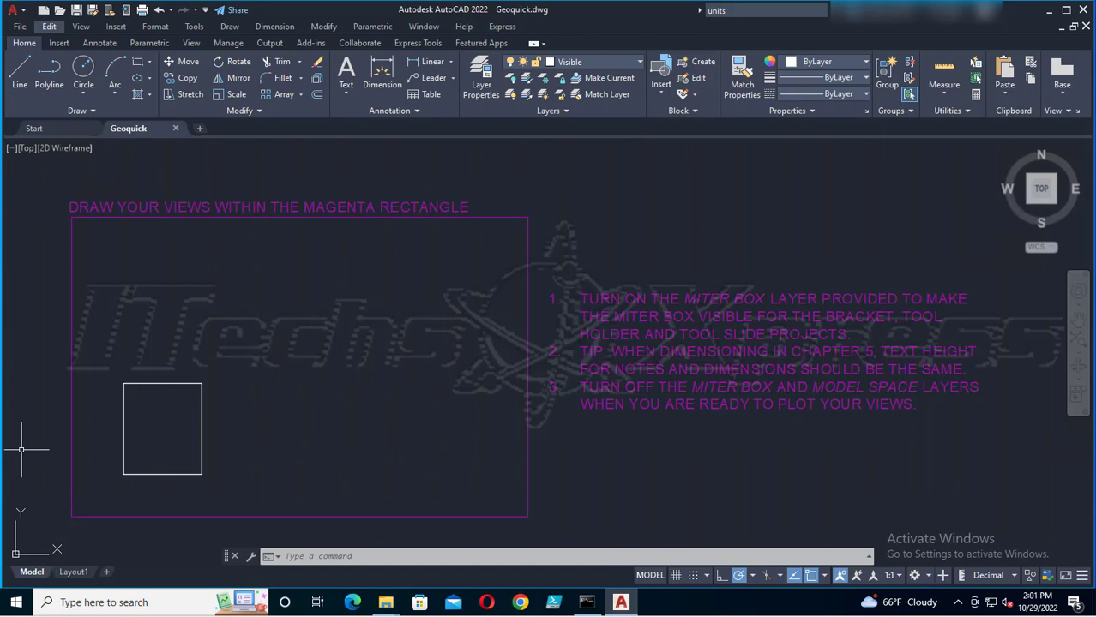
# Explode the white rectangle into separate lines and select each of its four sides individually to check them
pyautogui.click(162, 383)
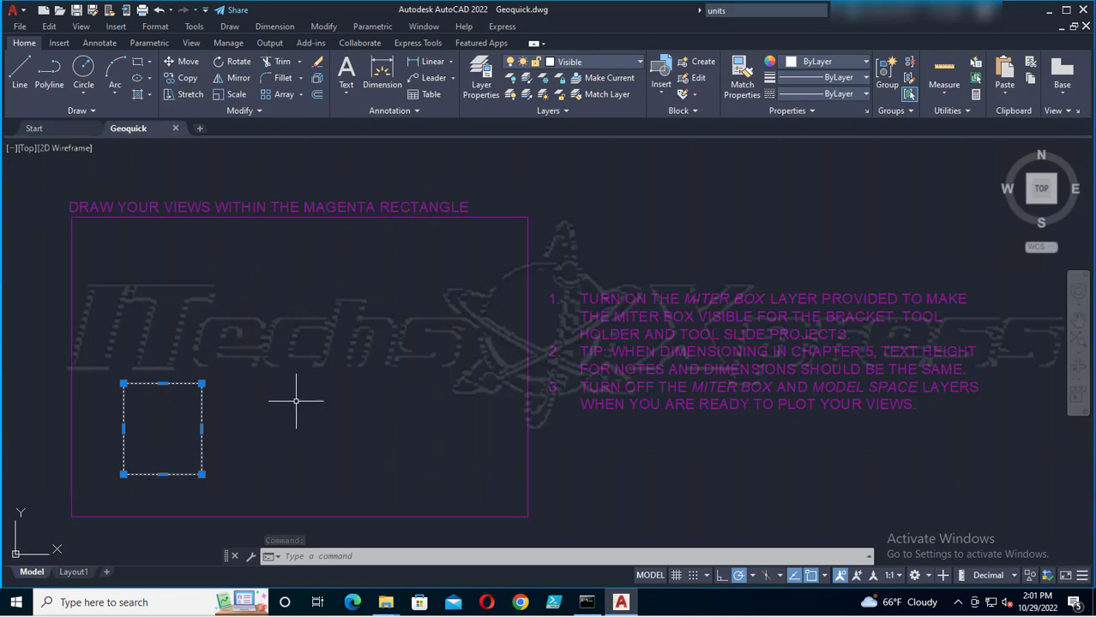
pyautogui.click(317, 78)
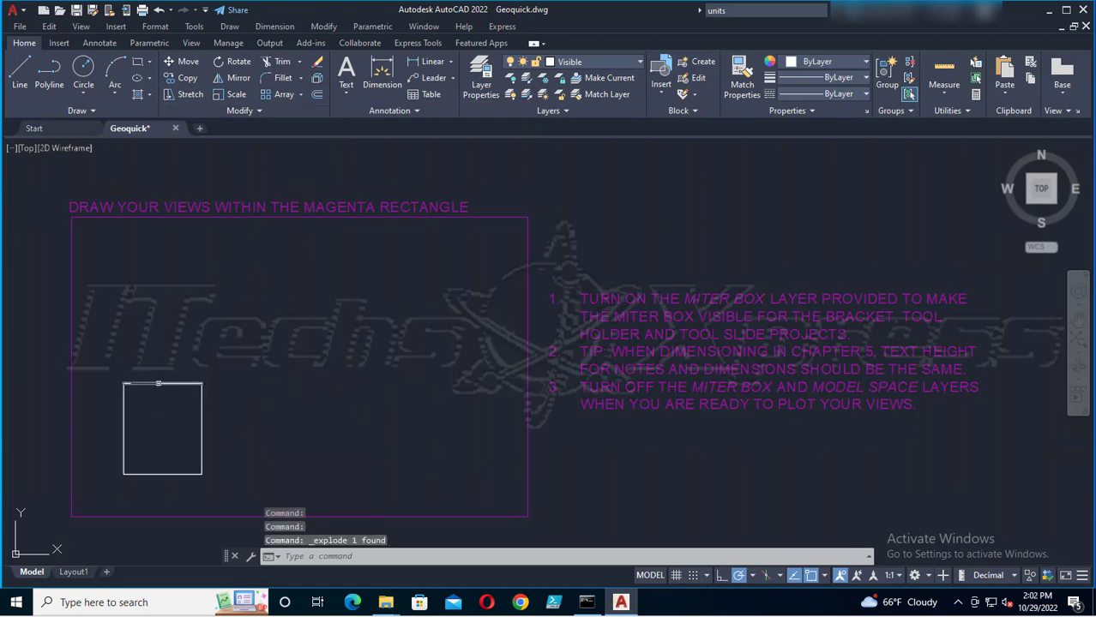
pyautogui.click(162, 383)
pyautogui.click(201, 433)
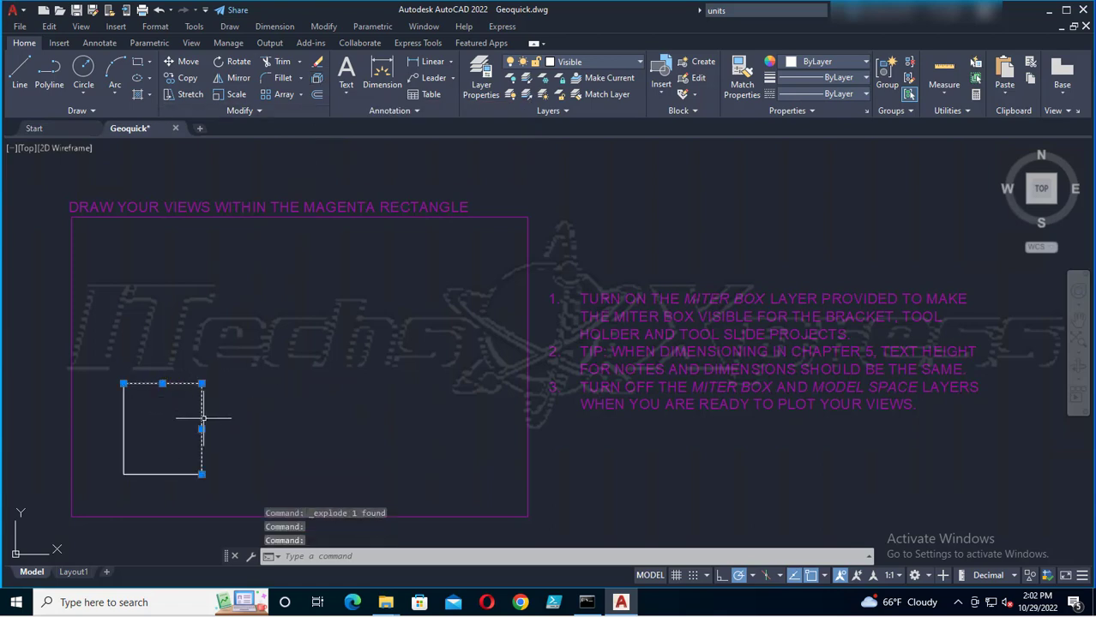
pyautogui.click(163, 474)
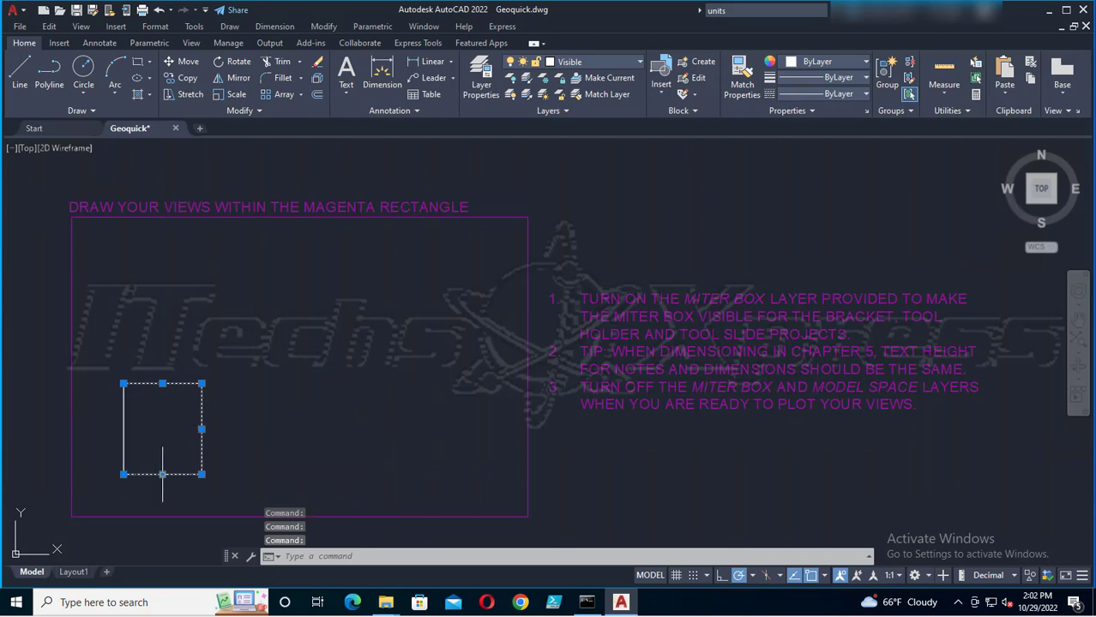
pyautogui.click(125, 426)
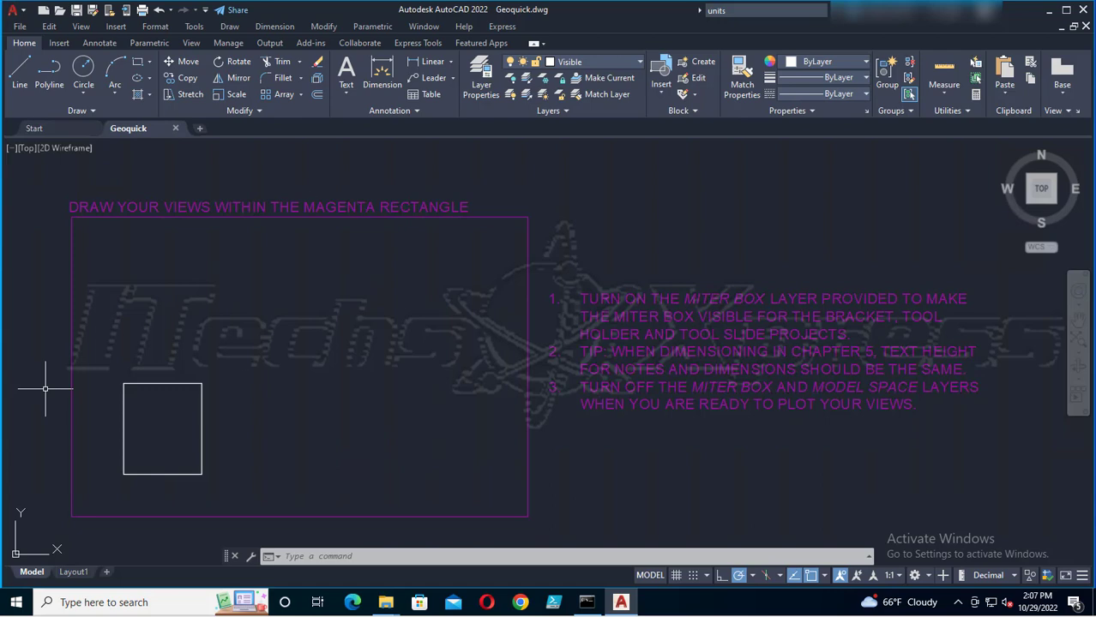
# Zoom and pan the view until the white rectangle is centred and fills most of the drawing area
pyautogui.scroll(4, 286, 302)
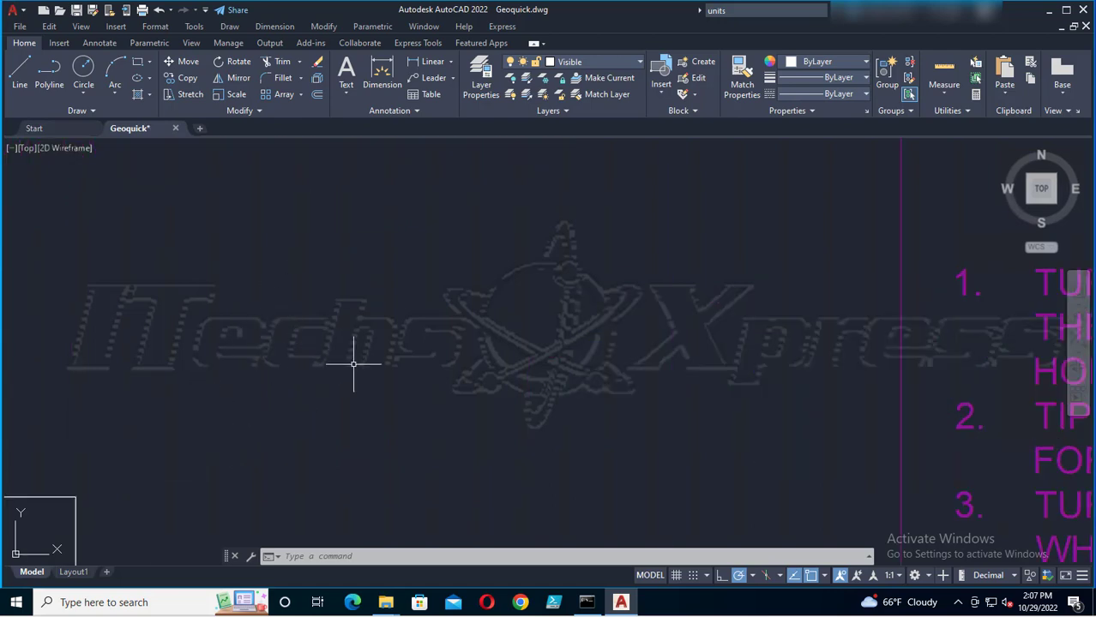
pyautogui.moveTo(312, 384)
pyautogui.mouseDown(button='middle')
pyautogui.moveTo(307, 403)
pyautogui.moveTo(359, 353)
pyautogui.moveTo(575, 210)
pyautogui.mouseUp(button='middle')
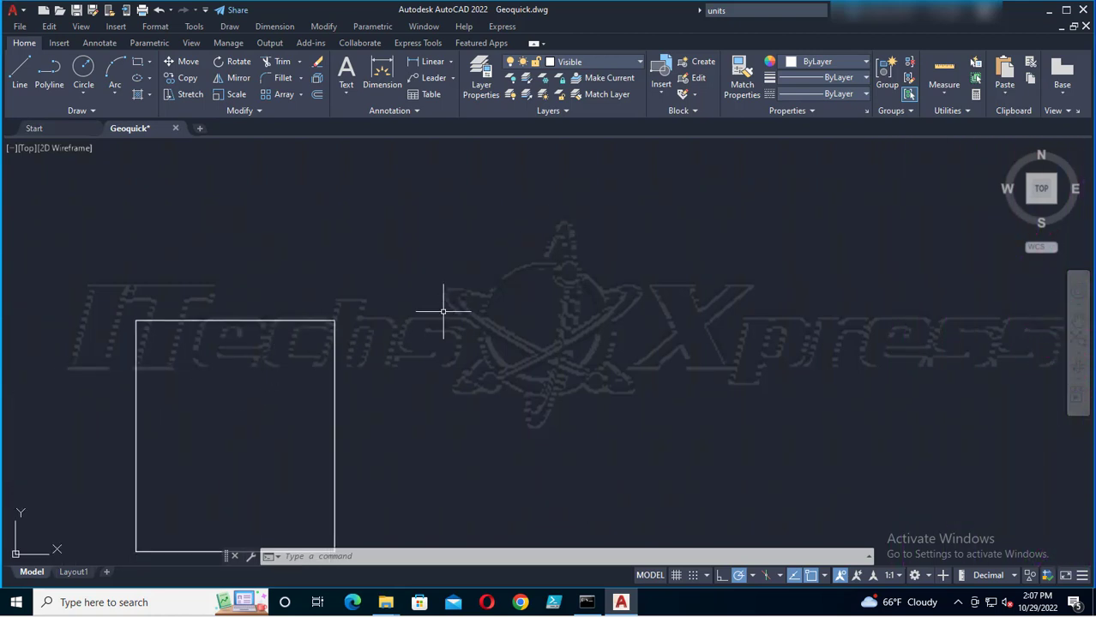
pyautogui.moveTo(445, 306); pyautogui.dragTo(586, 204, button='middle')
pyautogui.scroll(-2, 477, 310)
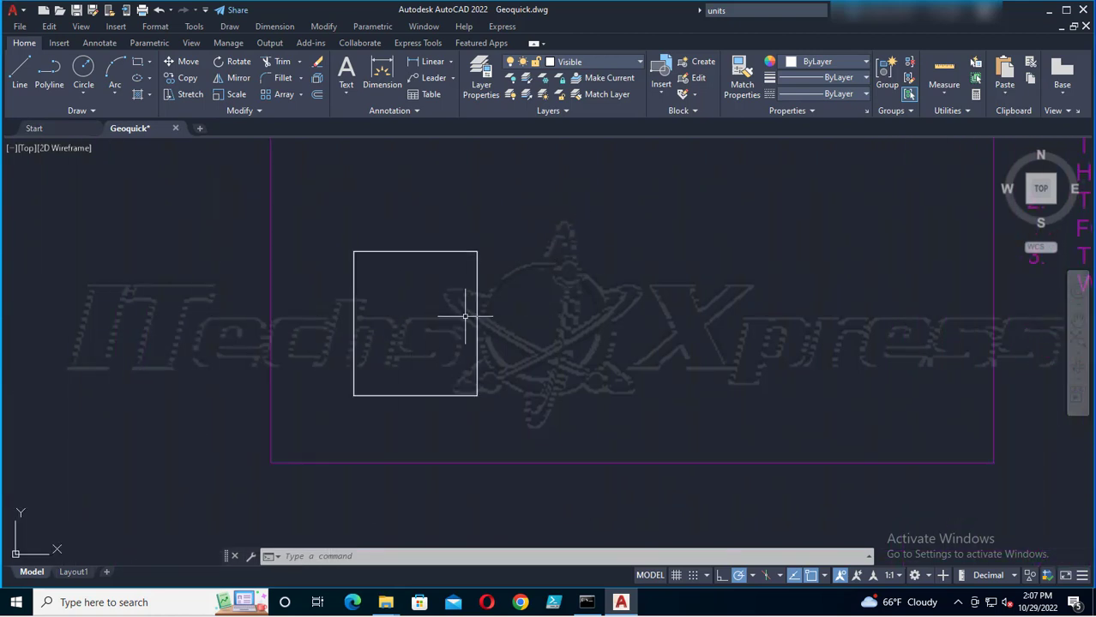
pyautogui.scroll(6, 417, 321)
pyautogui.scroll(-4, 416, 325)
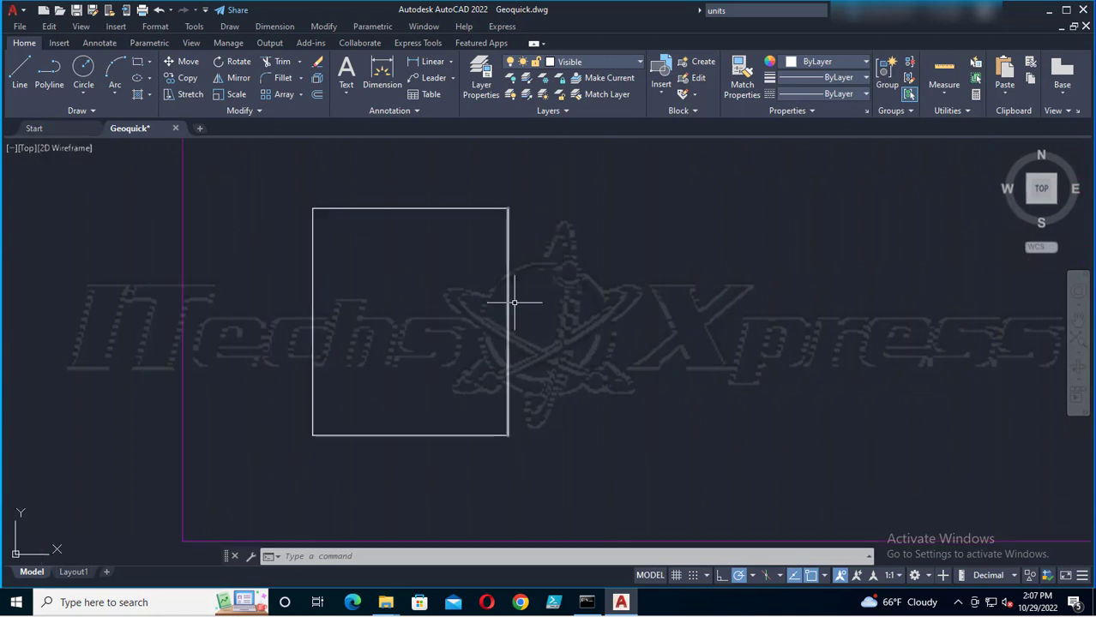
pyautogui.moveTo(537, 304); pyautogui.dragTo(599, 310, button='middle')
pyautogui.scroll(-2, 598, 314)
pyautogui.scroll(2, 624, 313)
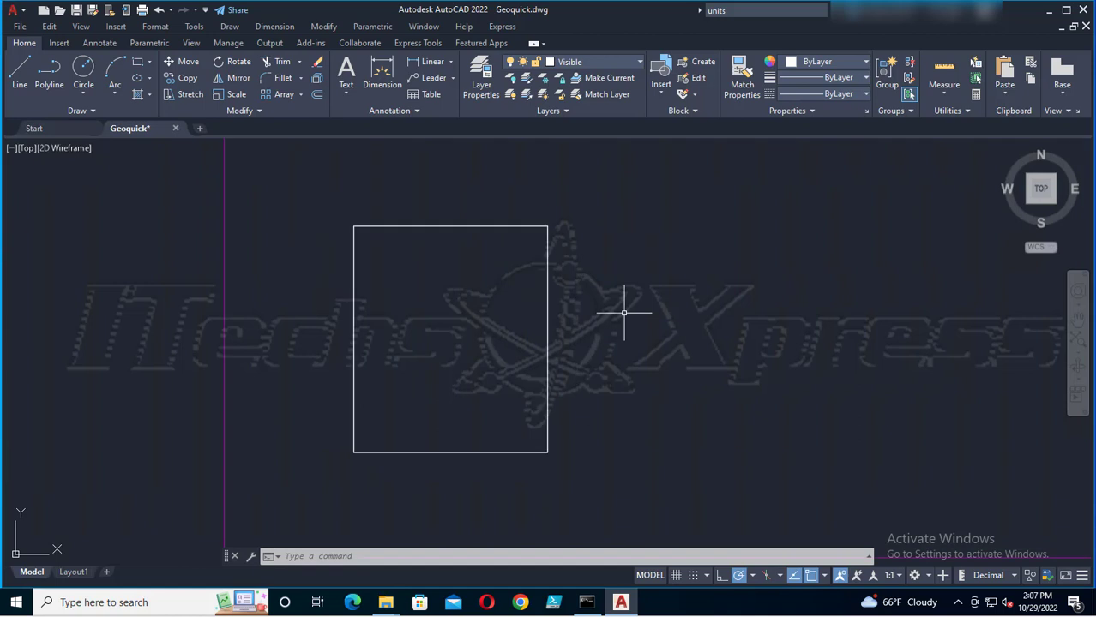
pyautogui.moveTo(624, 306)
pyautogui.mouseDown(button='middle')
pyautogui.moveTo(656, 306)
pyautogui.moveTo(604, 319)
pyautogui.moveTo(687, 327)
pyautogui.moveTo(740, 304)
pyautogui.mouseUp(button='middle')
pyautogui.scroll(2, 658, 300)
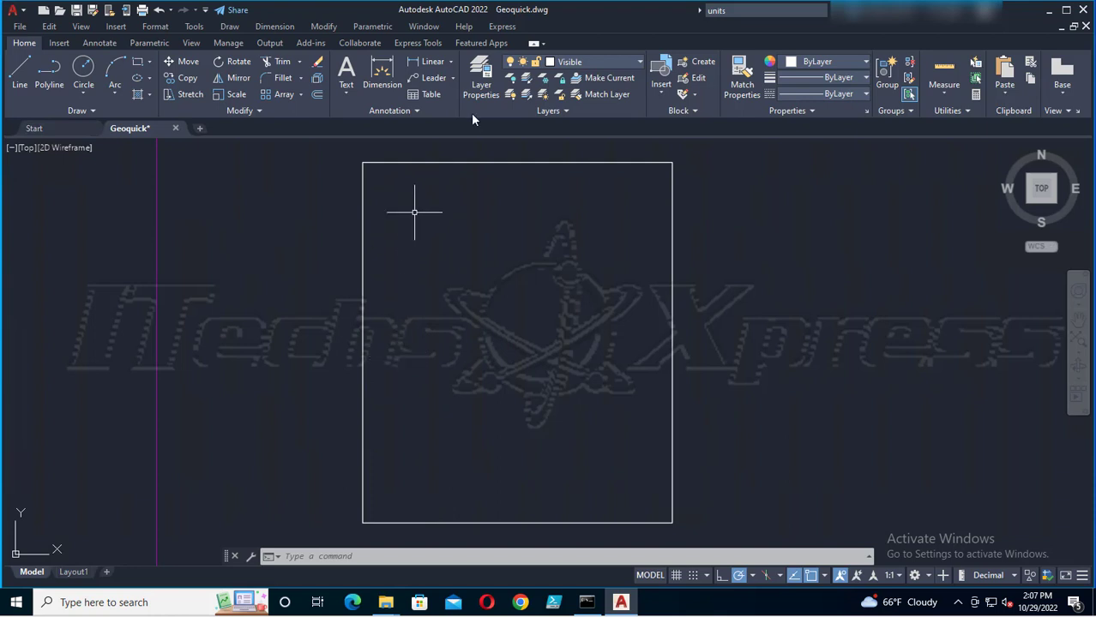
# Offset the rectangle's left vertical side 0.5 inward and save the drawing
pyautogui.click(318, 96)
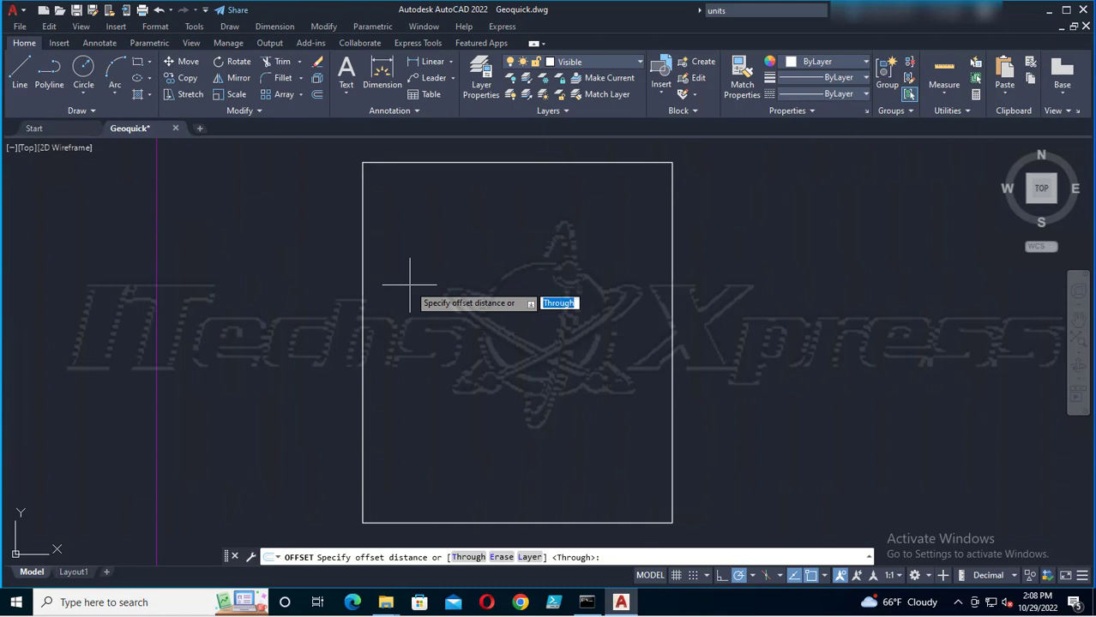
pyautogui.write('.5')
pyautogui.press('Return')
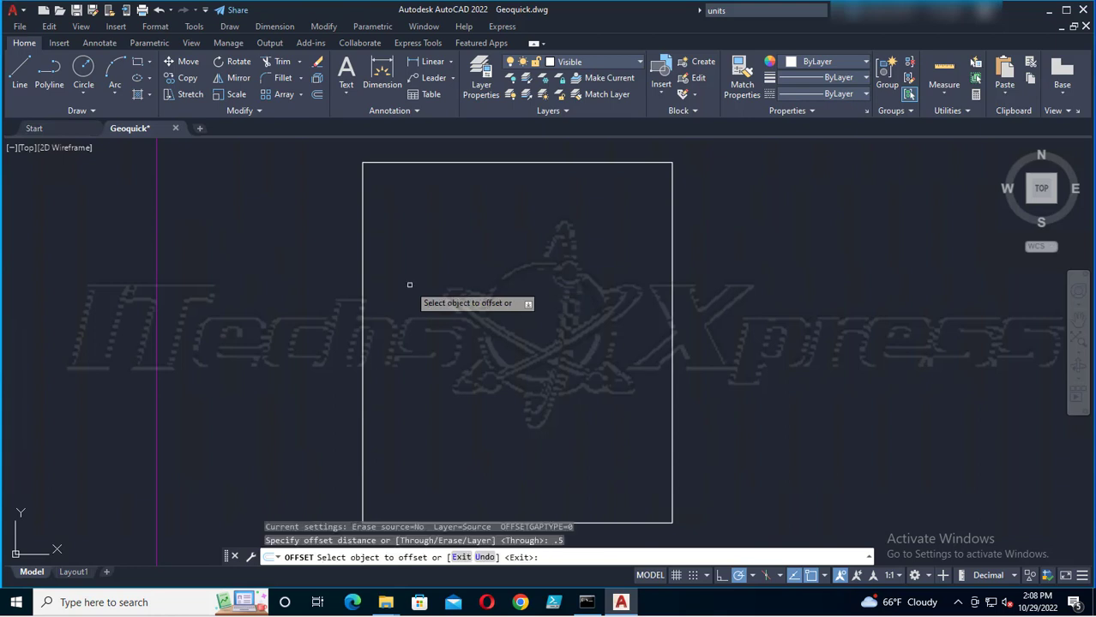
pyautogui.click(363, 323)
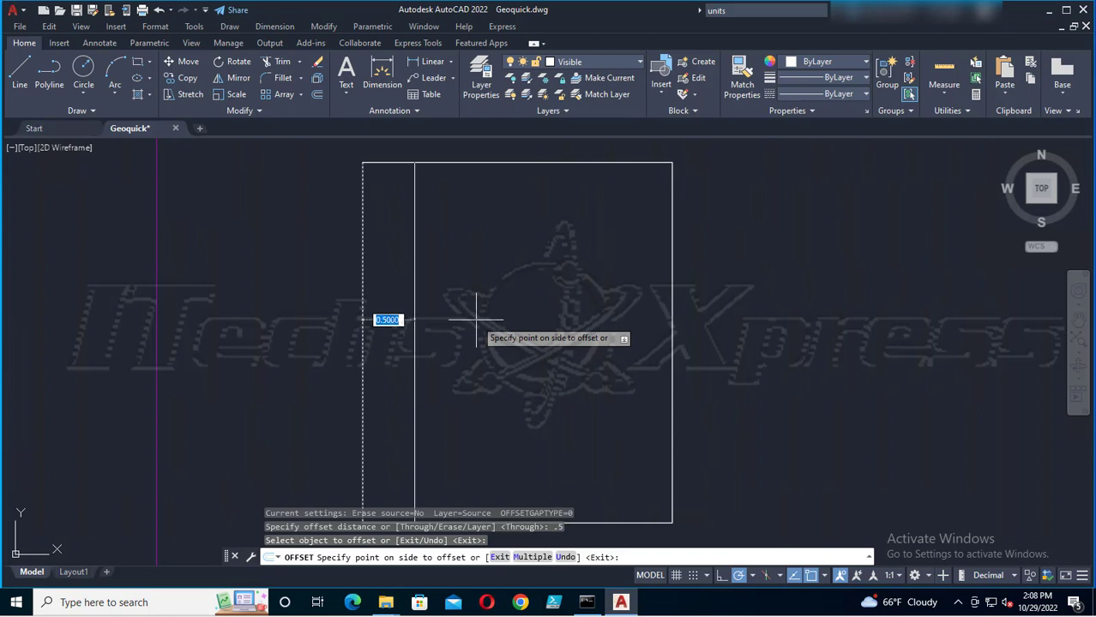
pyautogui.click(475, 320)
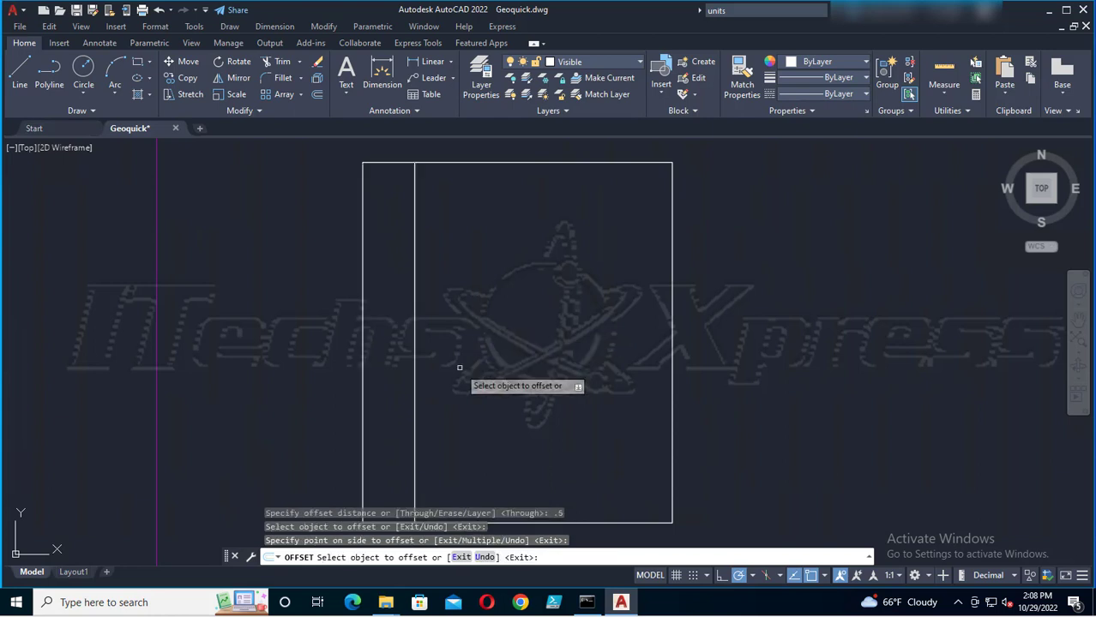
pyautogui.click(77, 10)
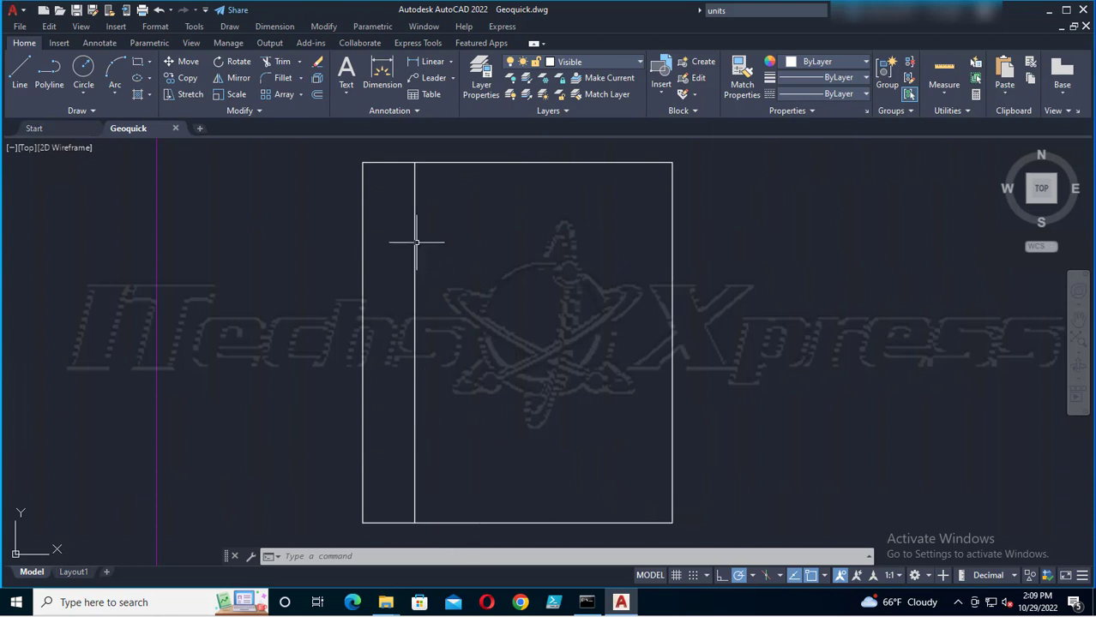
# Offset the rectangle's bottom side 2 upward into the rectangle and save the drawing
pyautogui.click(317, 95)
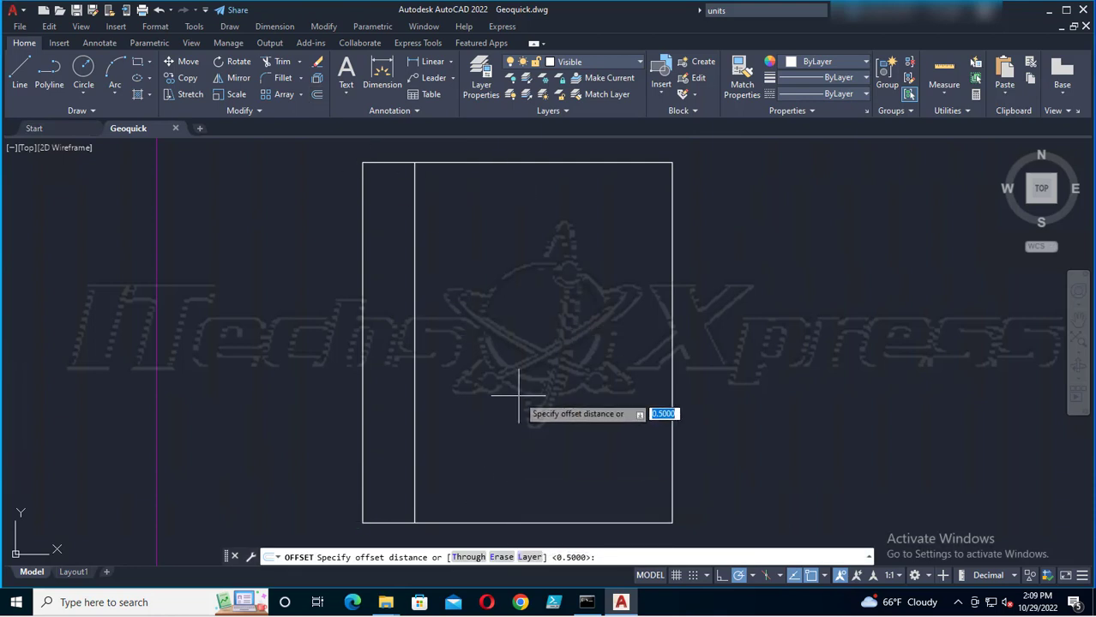
pyautogui.write('2')
pyautogui.press('Return')
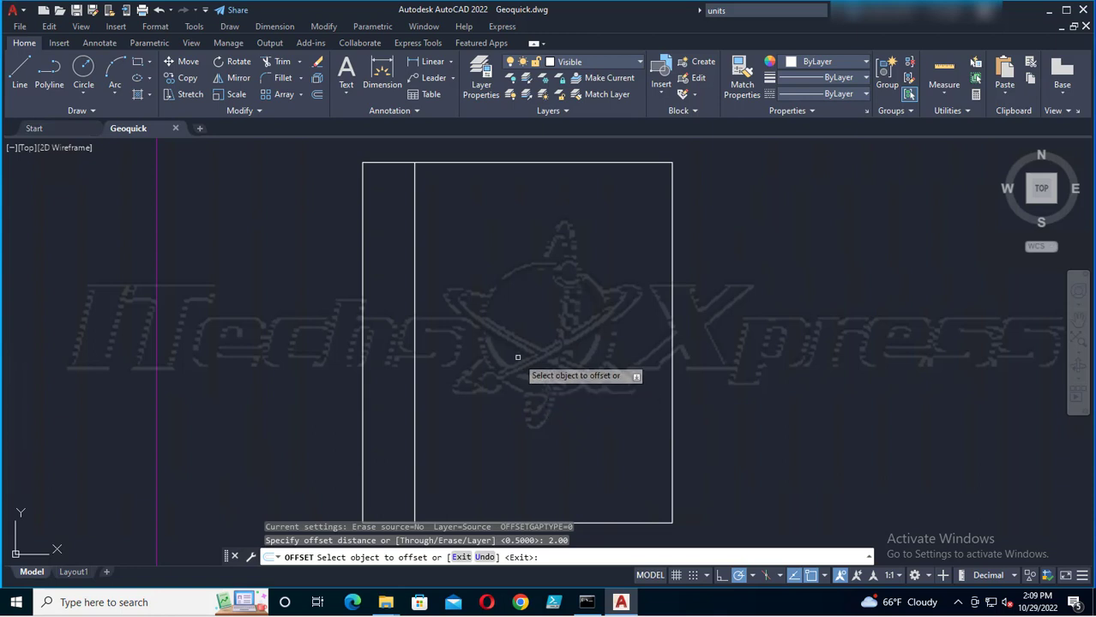
pyautogui.click(522, 307)
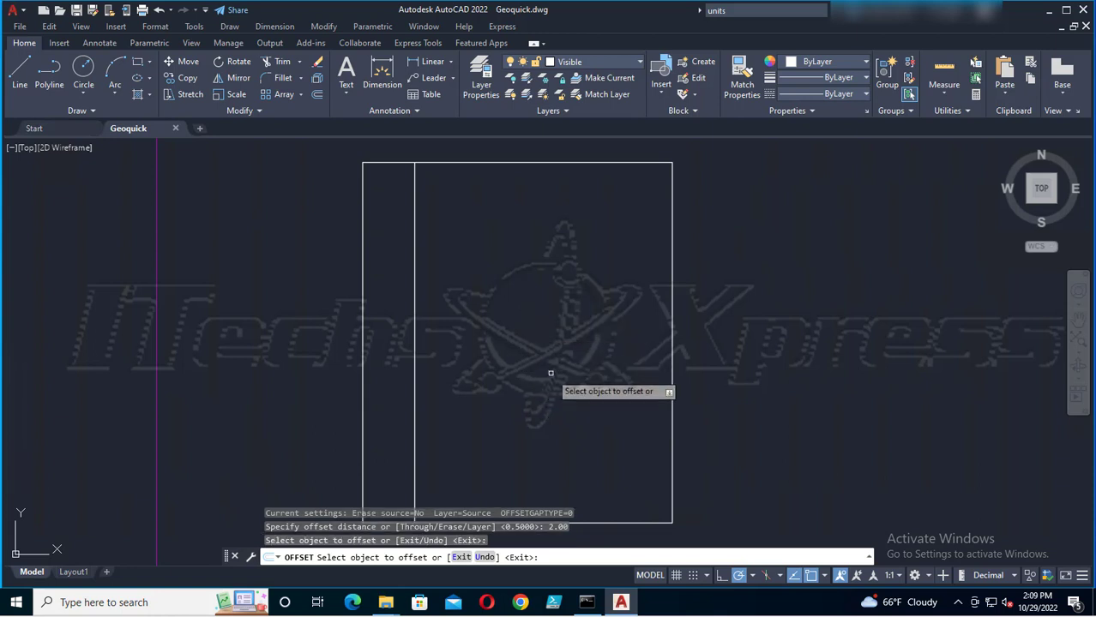
pyautogui.click(581, 520)
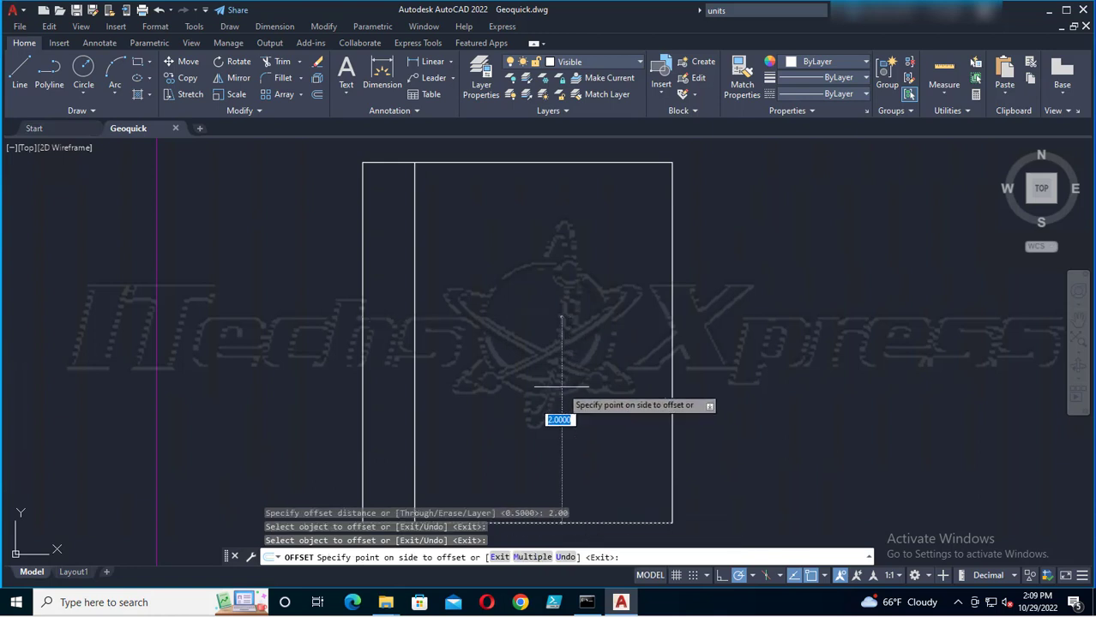
pyautogui.click(545, 266)
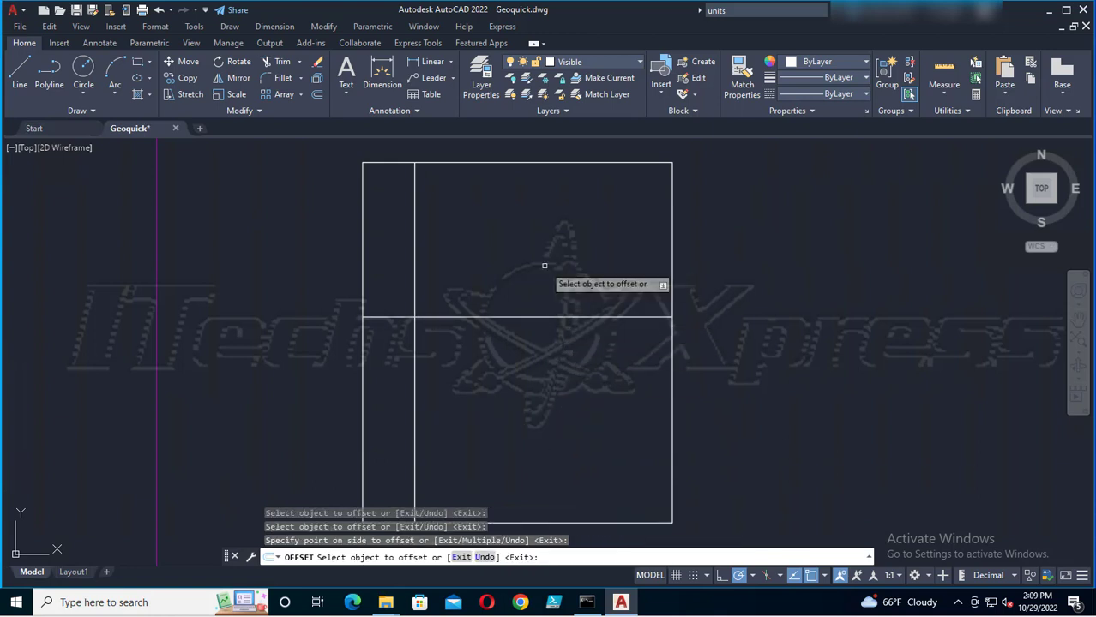
pyautogui.hotkey('ctrl', 's')
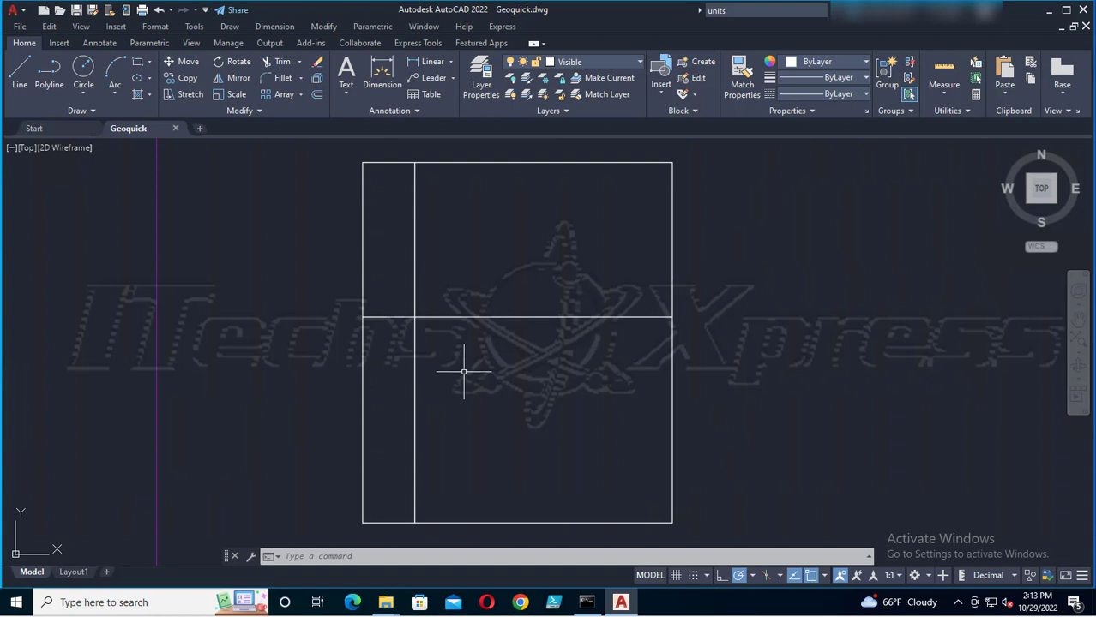
pyautogui.write('qsave')
pyautogui.press('Return')
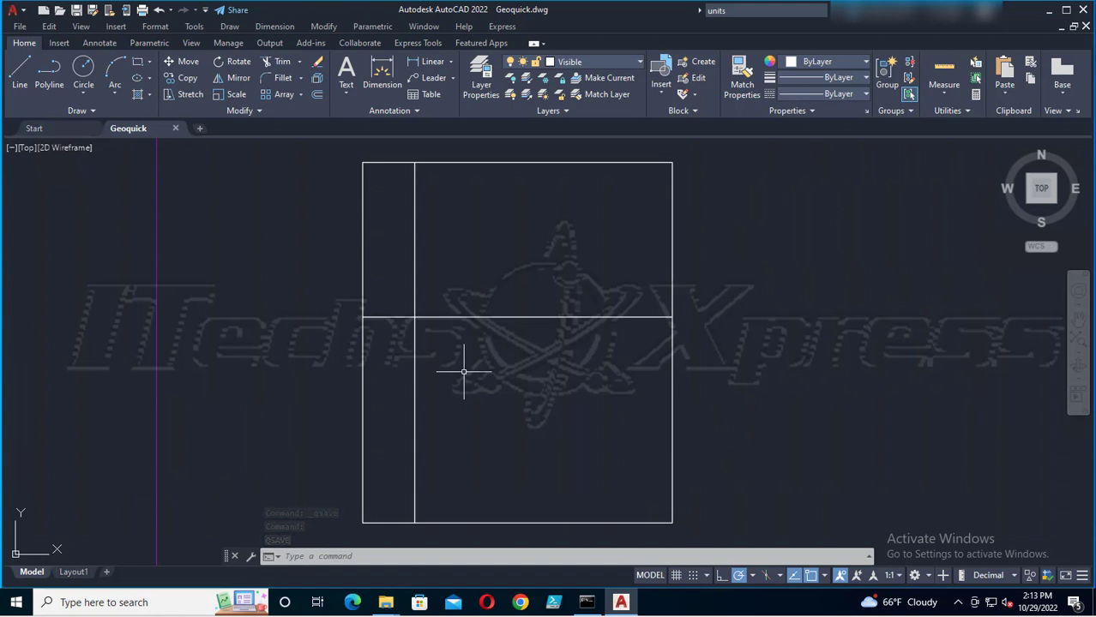
pyautogui.press('Return')
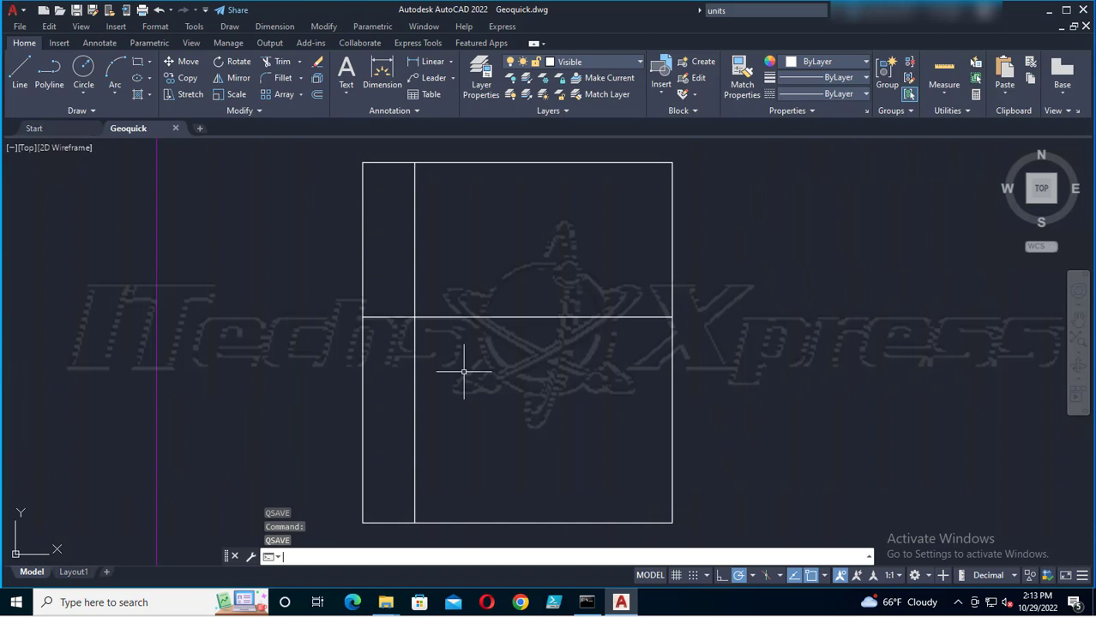
# Offset the inner horizontal line 0.5 upward and save the drawing
pyautogui.click(353, 558)
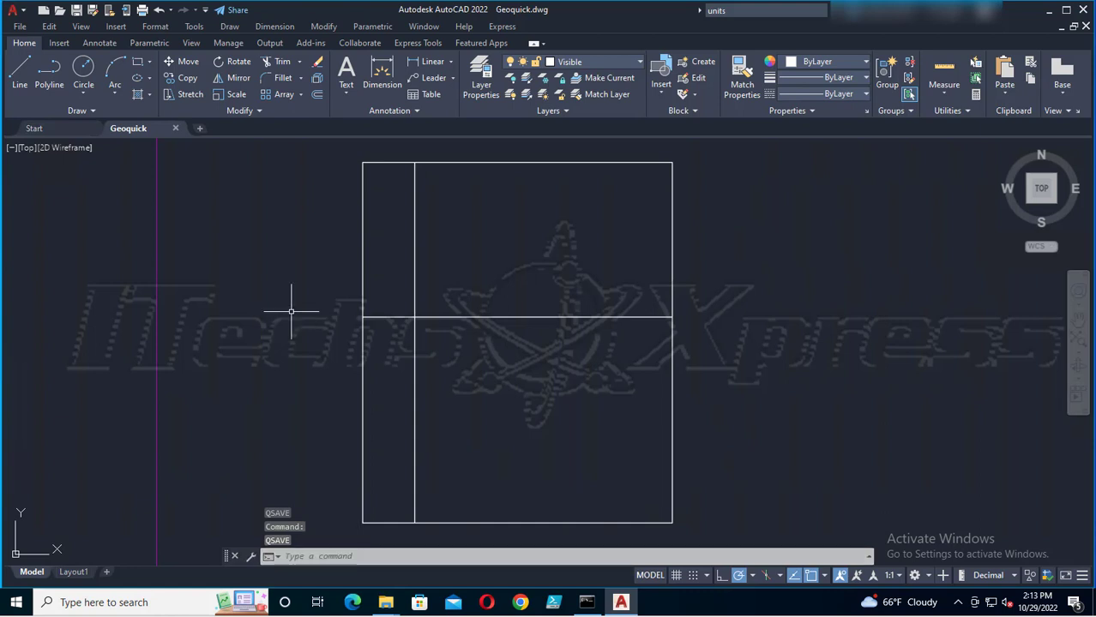
pyautogui.click(272, 557)
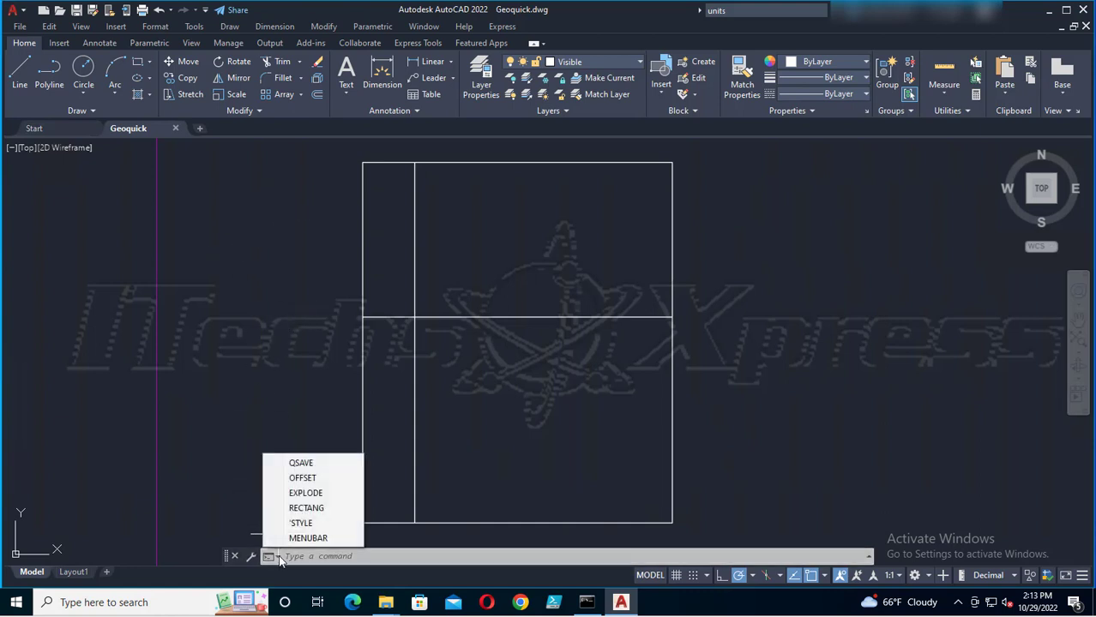
pyautogui.click(318, 479)
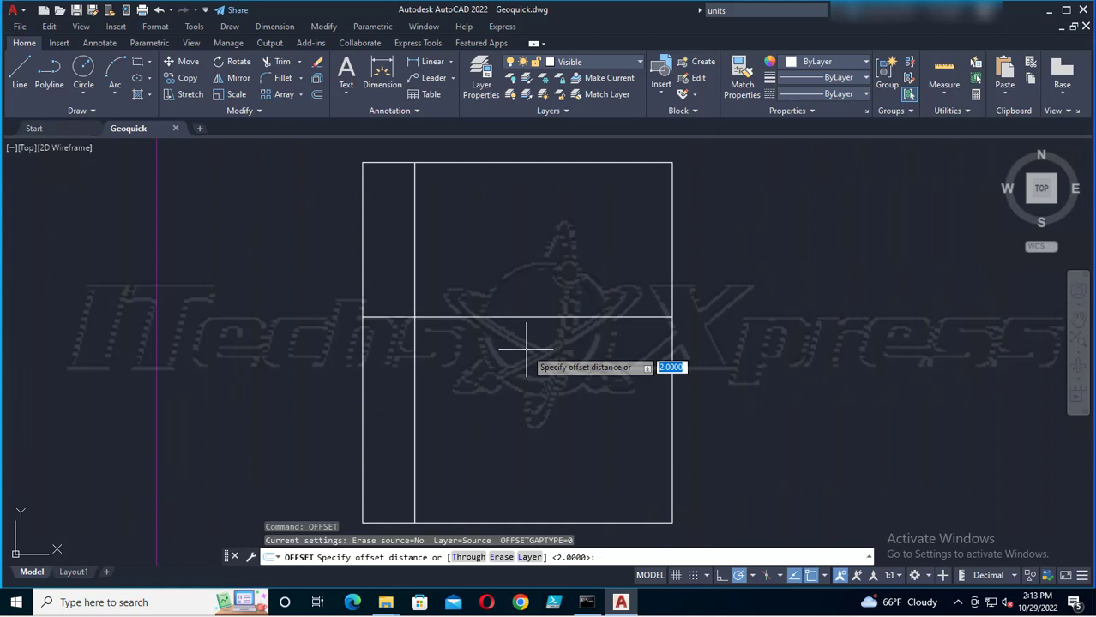
pyautogui.write('.5')
pyautogui.press('Return')
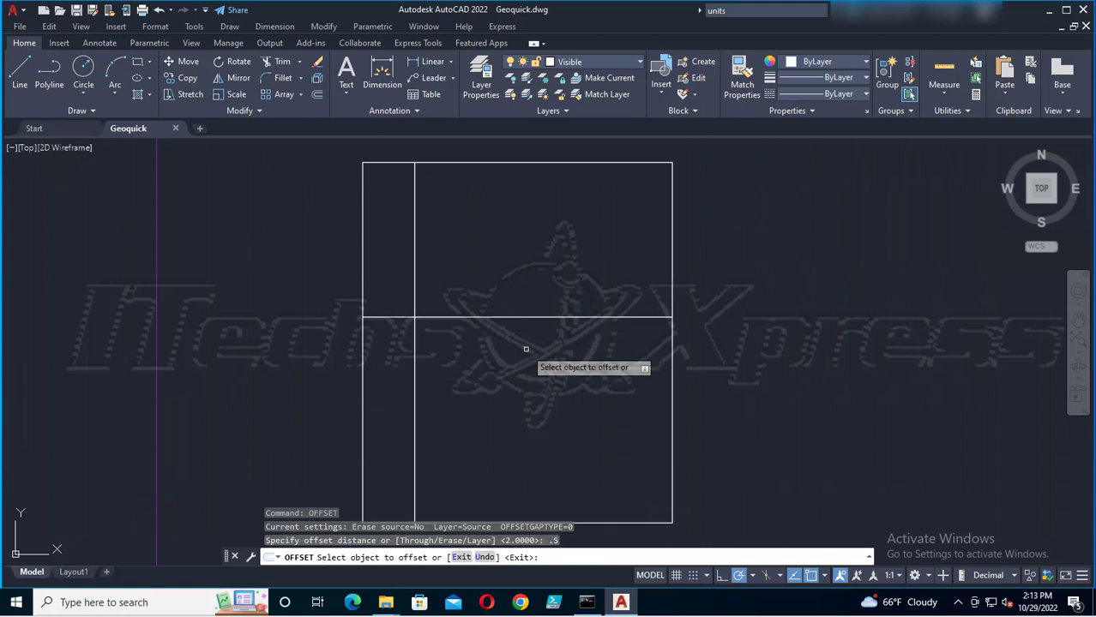
pyautogui.click(520, 317)
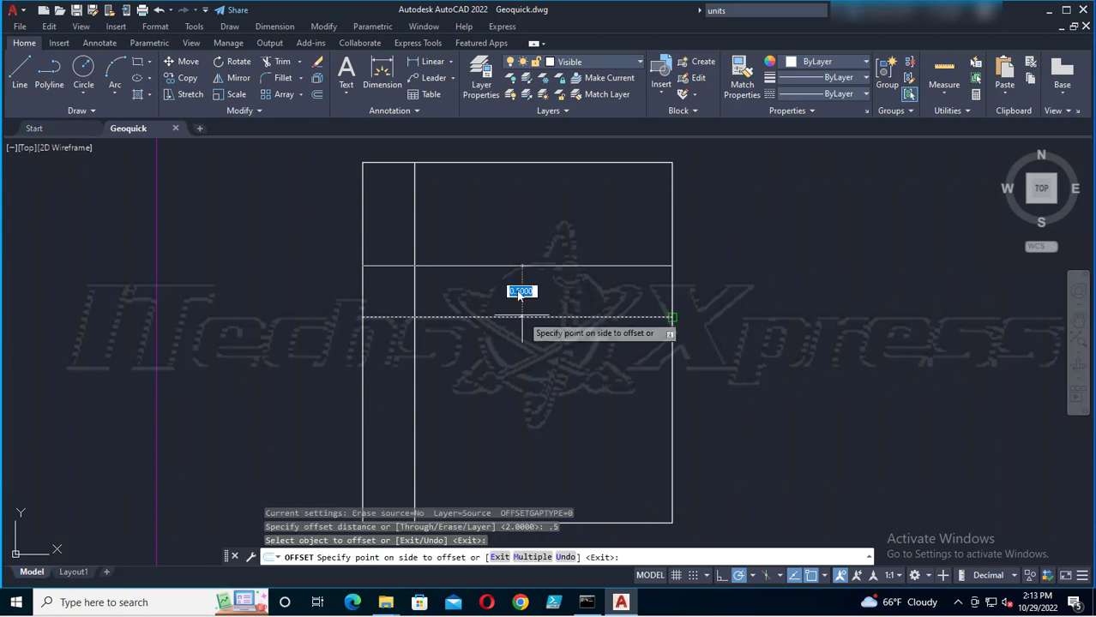
pyautogui.click(503, 229)
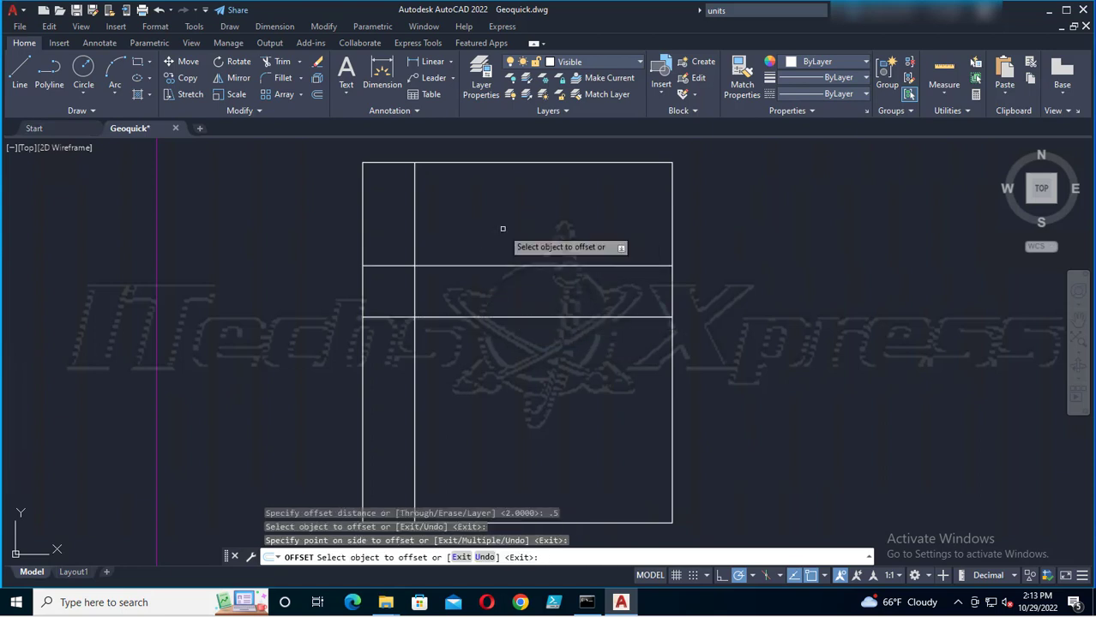
pyautogui.click(76, 12)
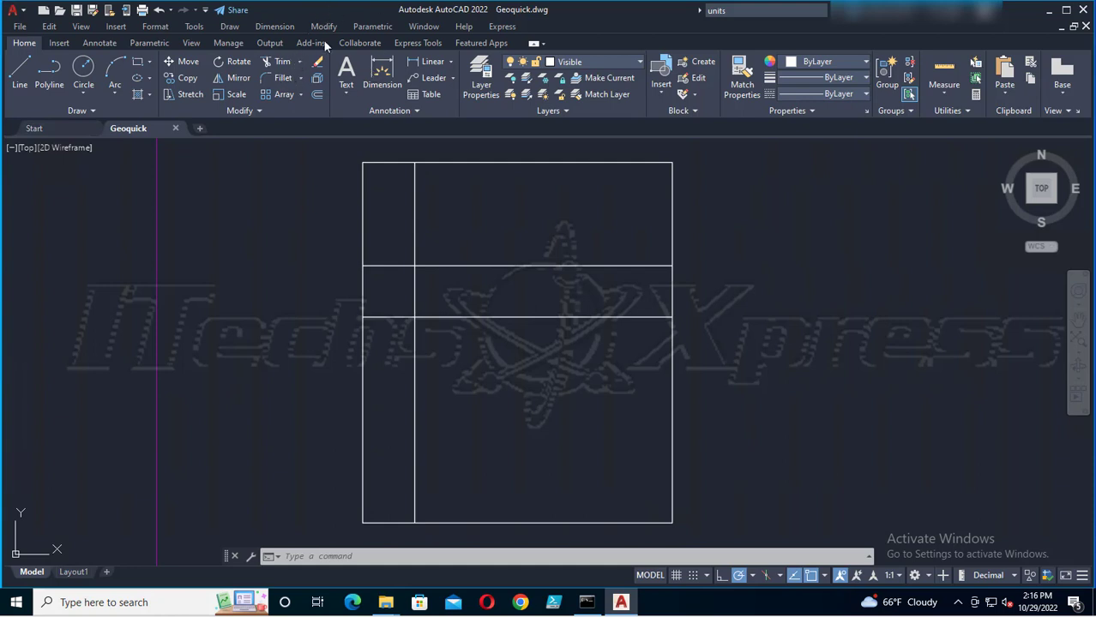
# Trim the inner vertical line above the upper horizontal line, and both inner horizontal lines to the right of the vertical
pyautogui.click(282, 62)
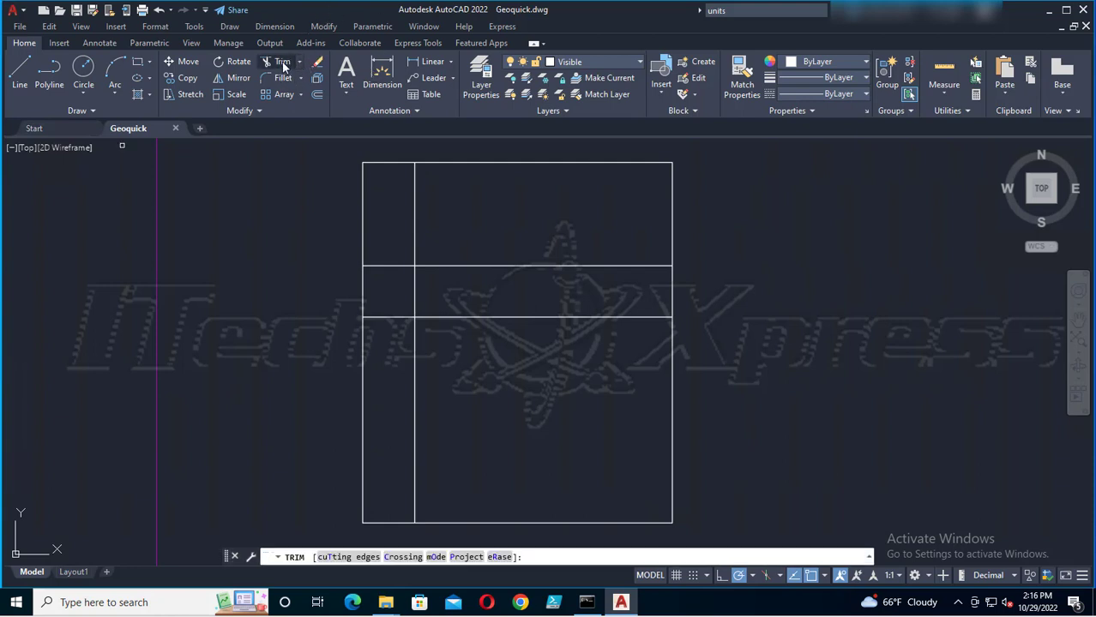
pyautogui.click(320, 233)
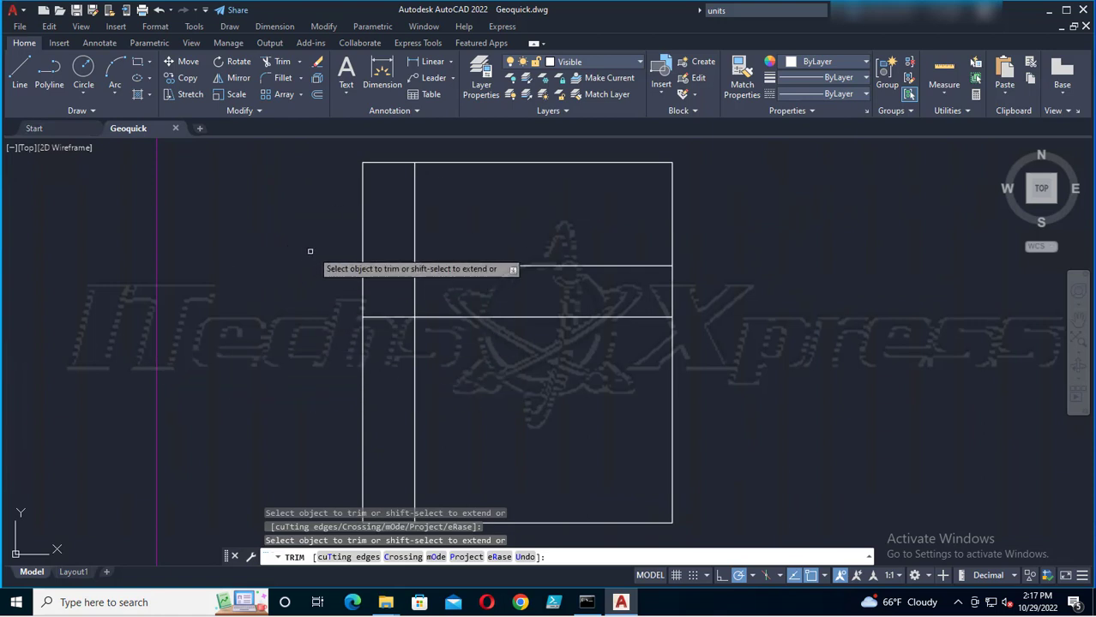
pyautogui.click(414, 206)
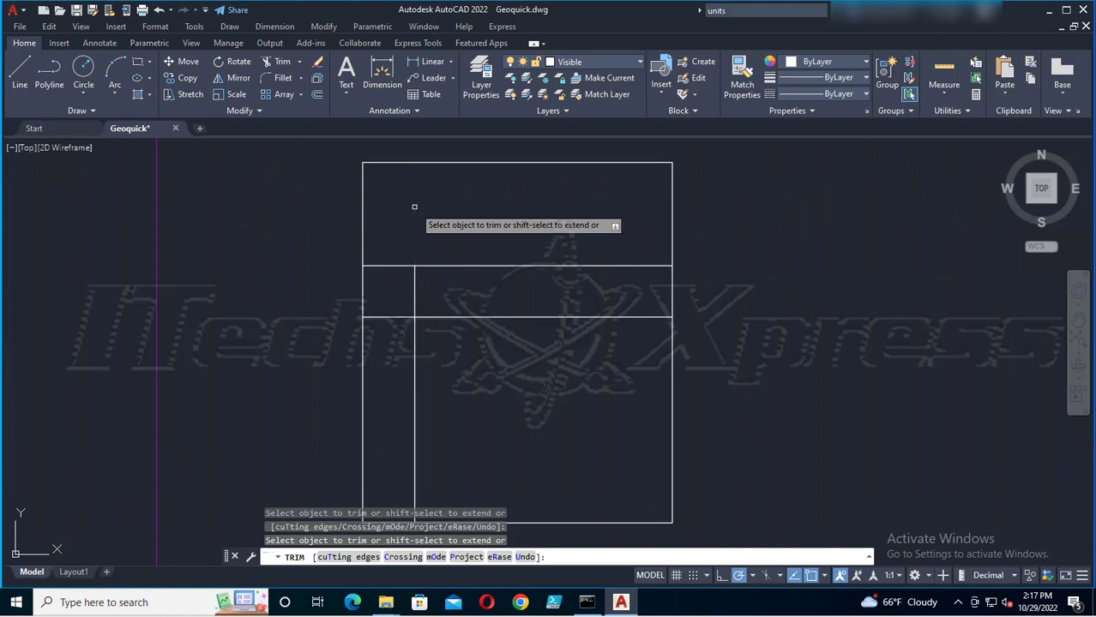
pyautogui.click(471, 266)
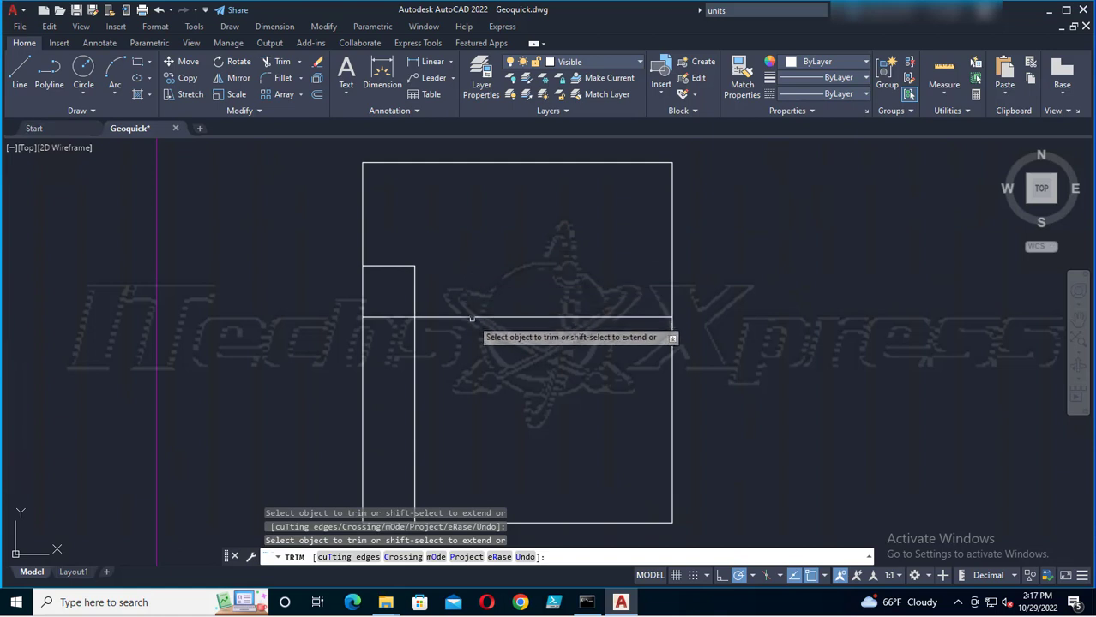
pyautogui.click(469, 318)
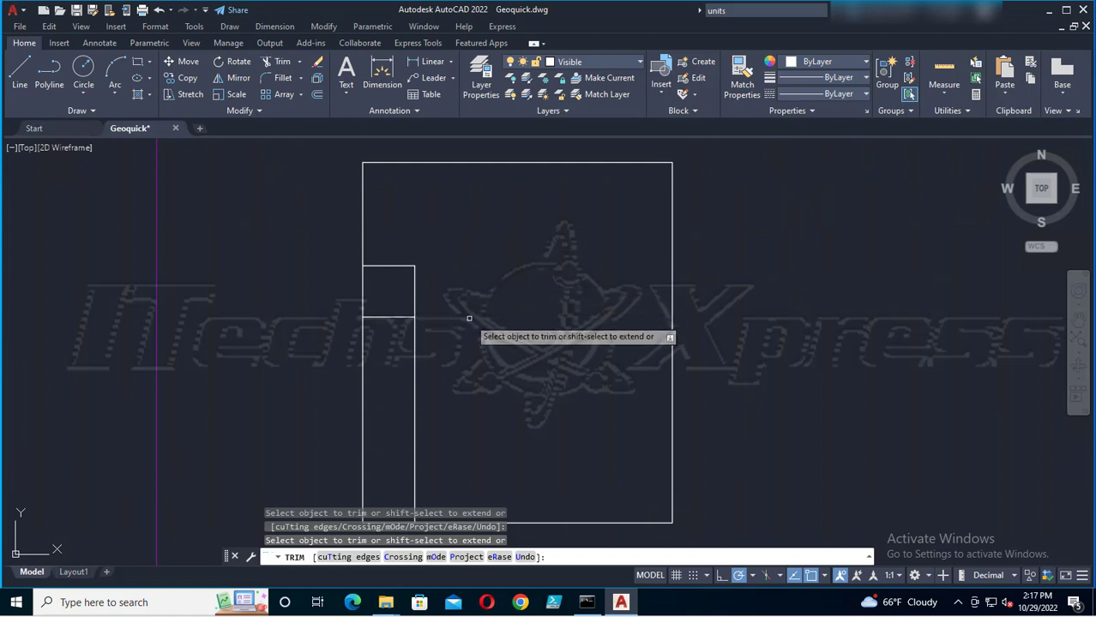
pyautogui.click(416, 344)
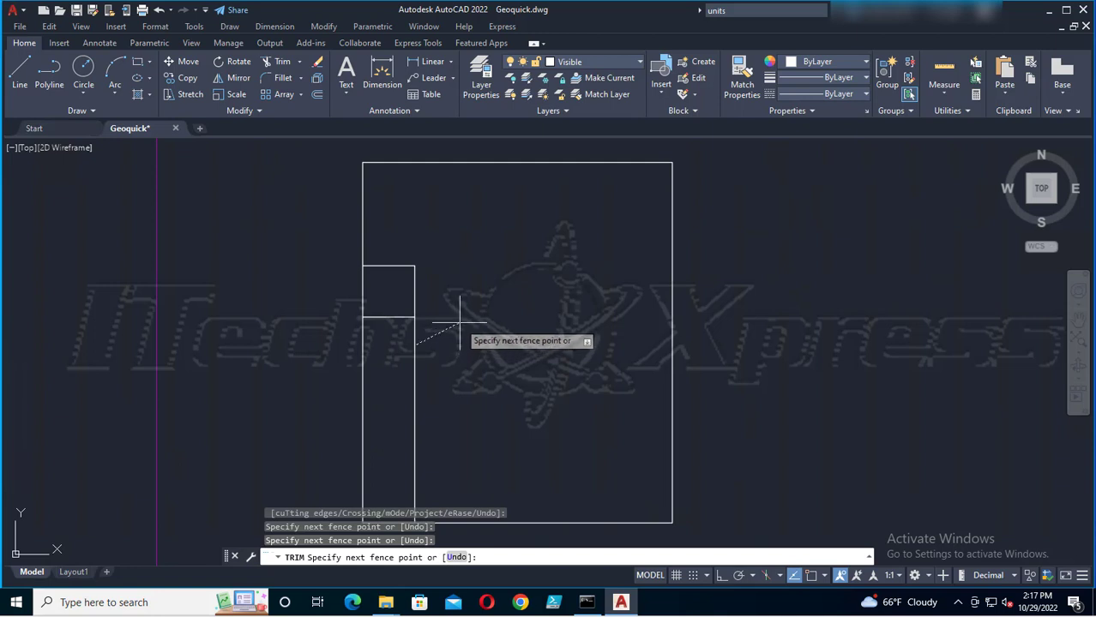
pyautogui.press('Escape')
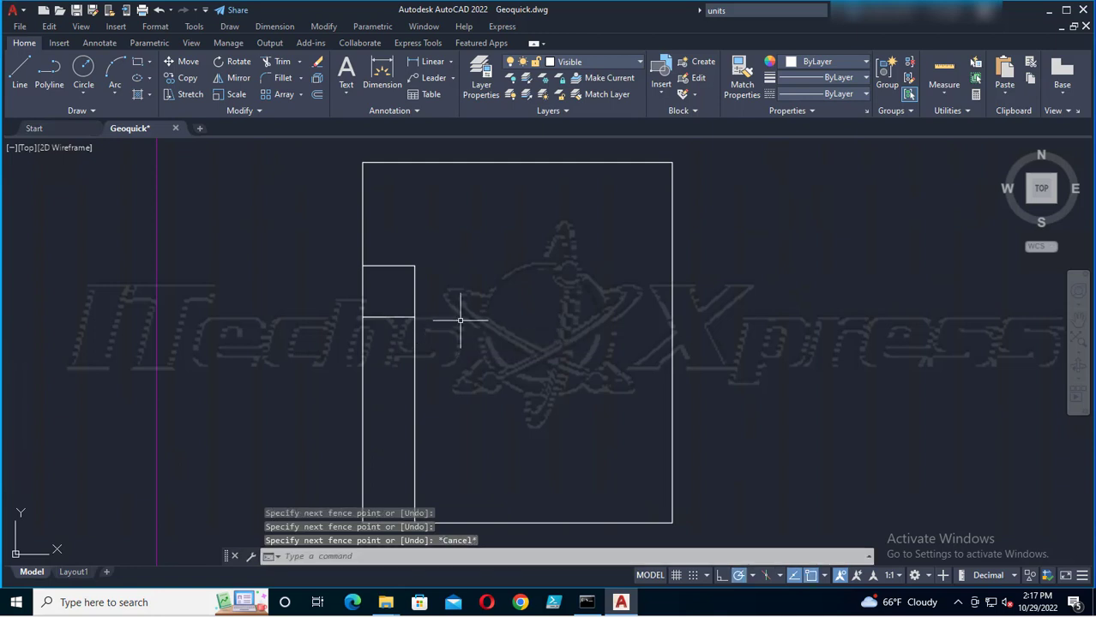
# Trim the inner vertical below the small square and the left side between its horizontals to form an open notch, and save
pyautogui.click(283, 63)
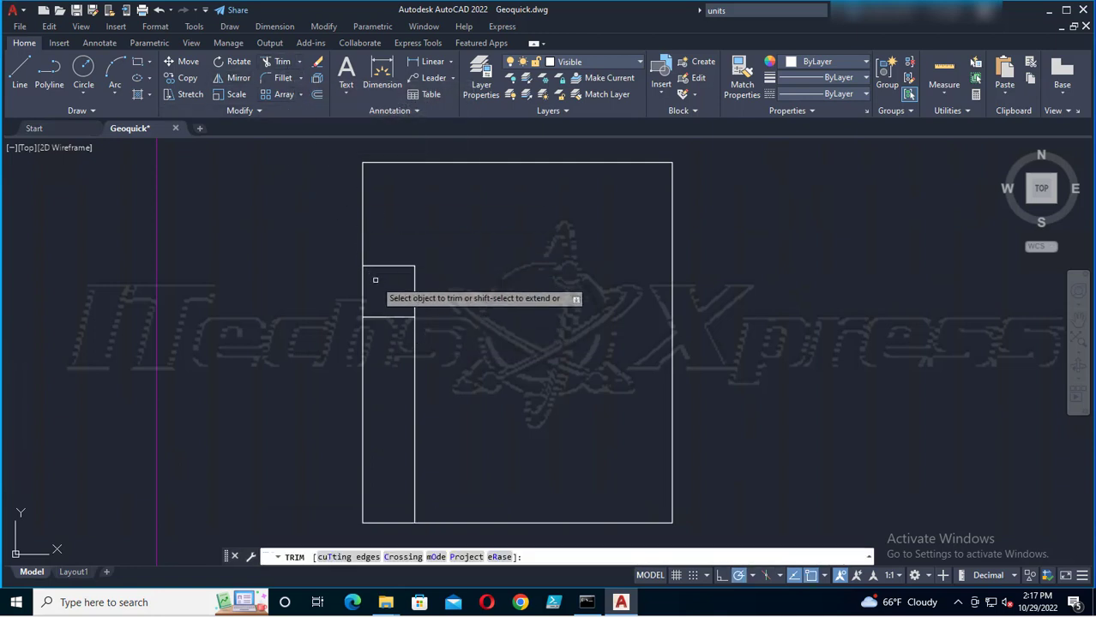
pyautogui.click(433, 186)
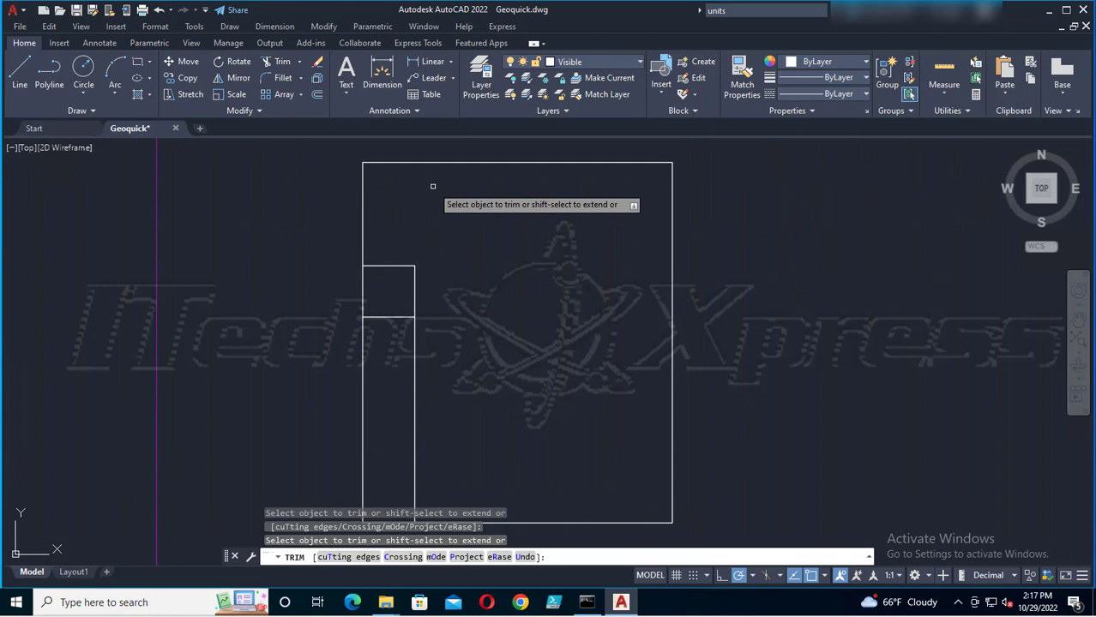
pyautogui.click(415, 360)
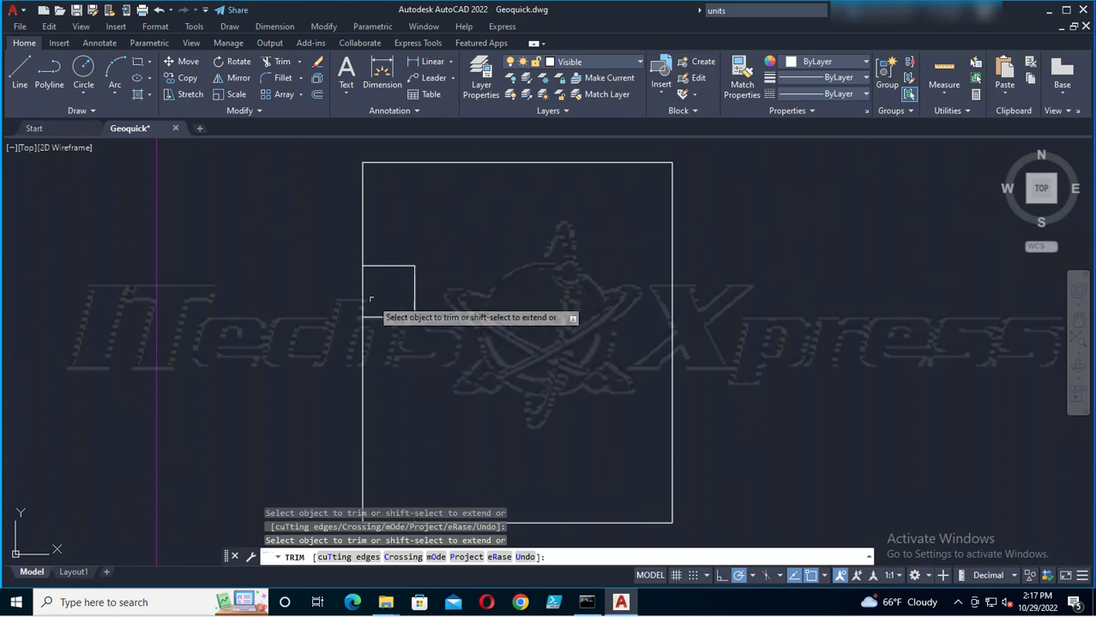
pyautogui.click(365, 292)
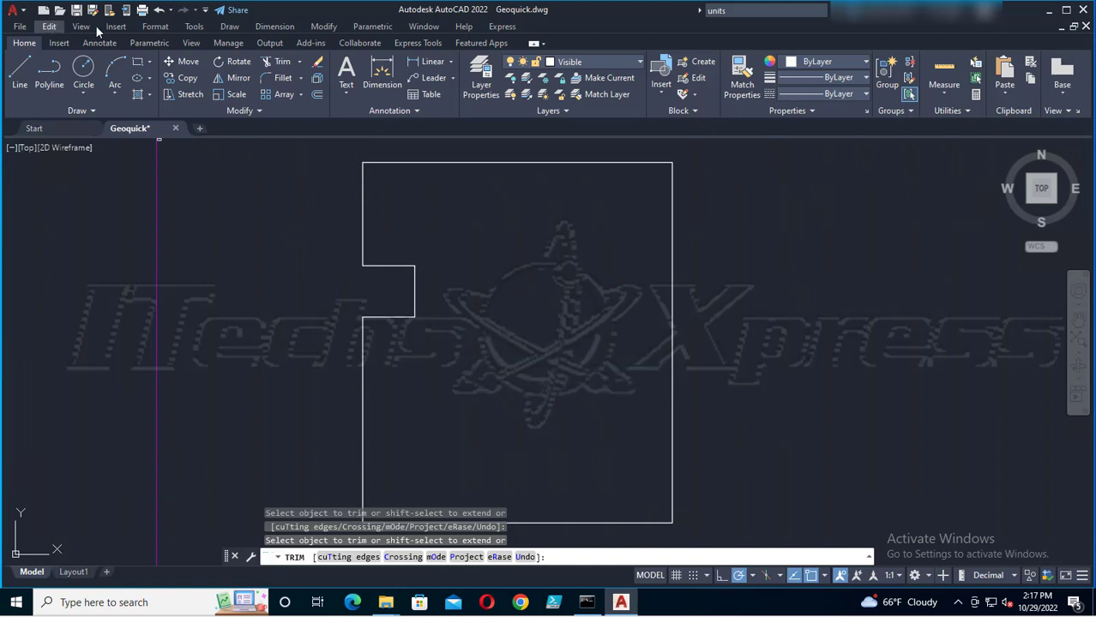
pyautogui.click(77, 10)
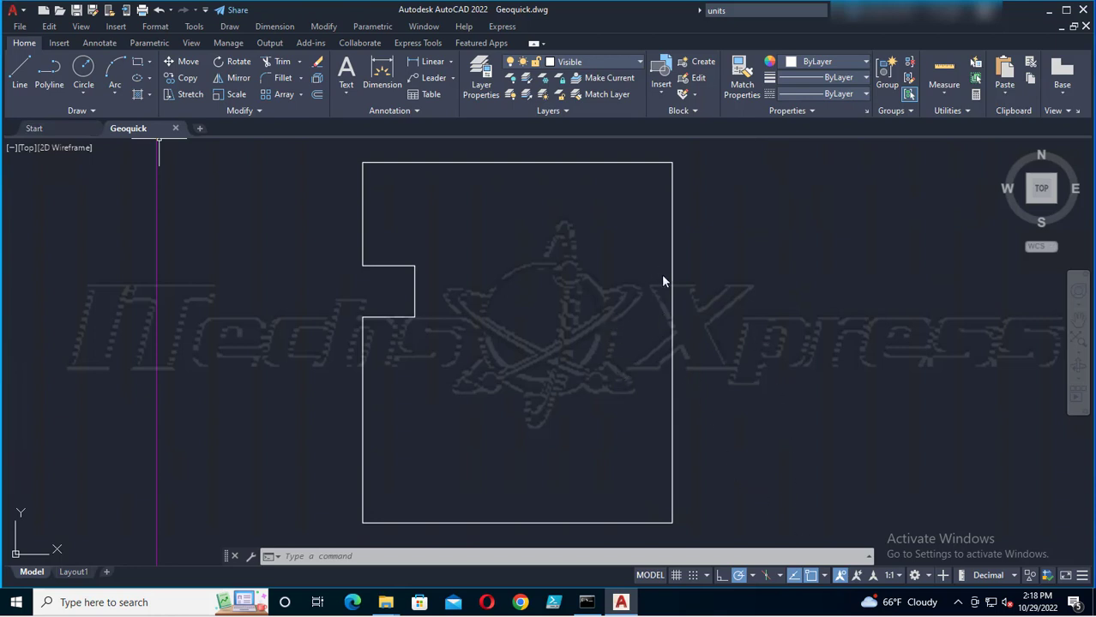
# Toggle object snap off and back on twice
pyautogui.click(811, 576)
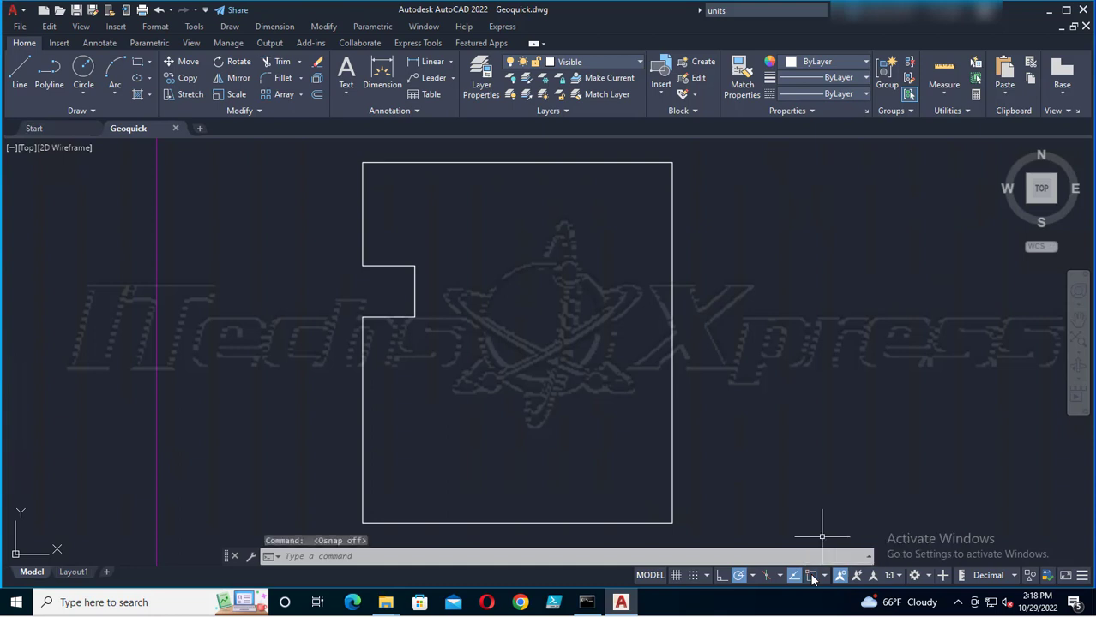
pyautogui.click(811, 576)
pyautogui.click(811, 576)
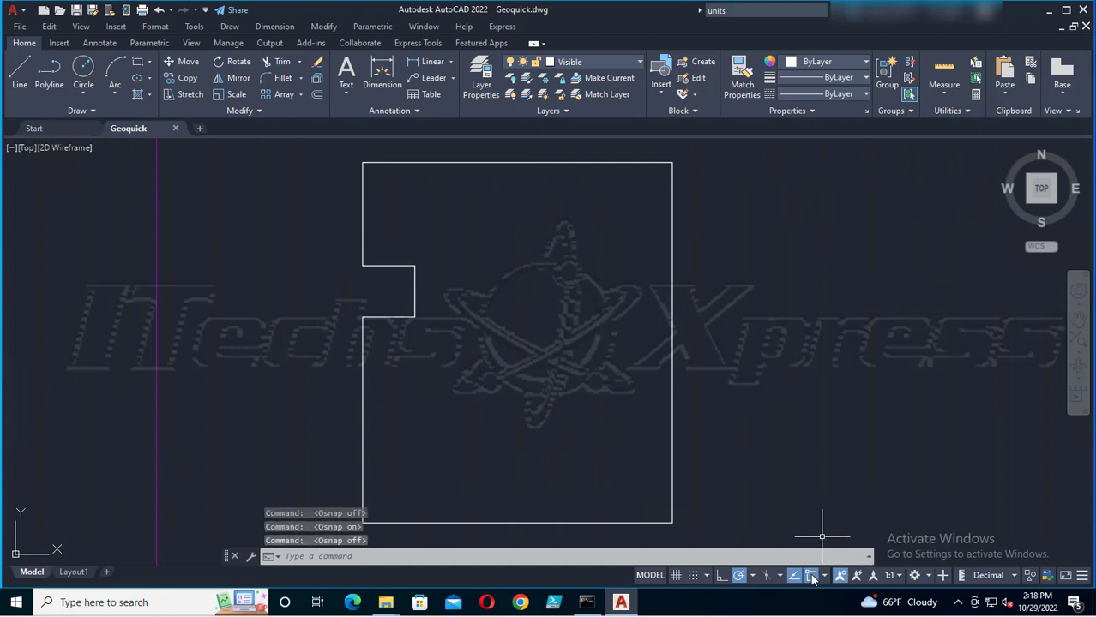
pyautogui.click(811, 576)
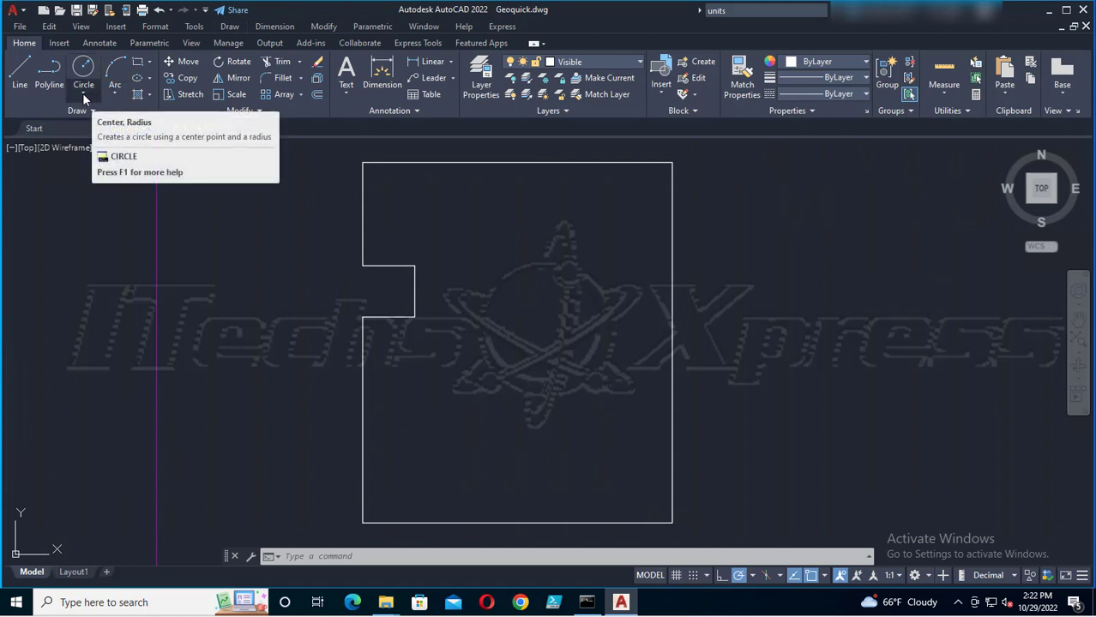
pyautogui.click(82, 93)
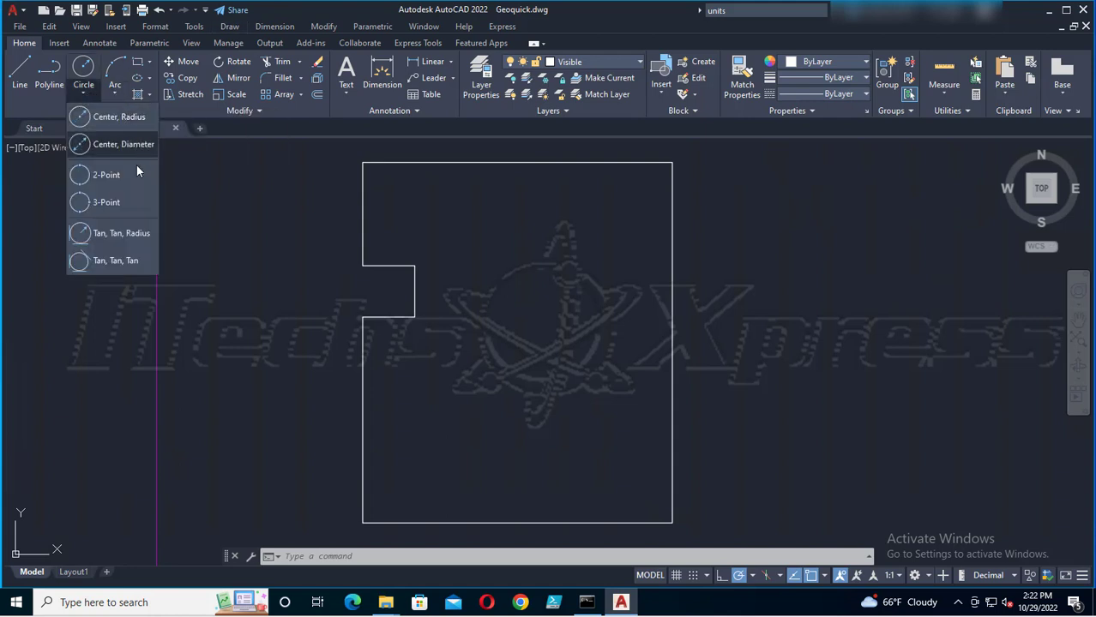
pyautogui.click(130, 143)
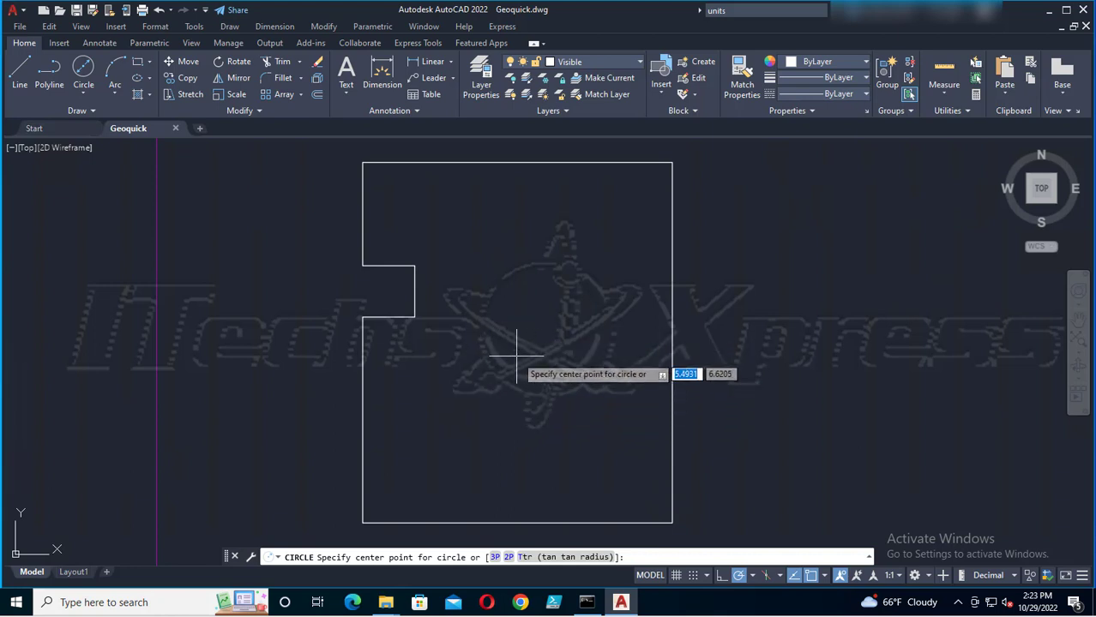
pyautogui.press('F8')
pyautogui.keyDown('shift'); pyautogui.rightClick(562, 413); pyautogui.keyUp('shift')
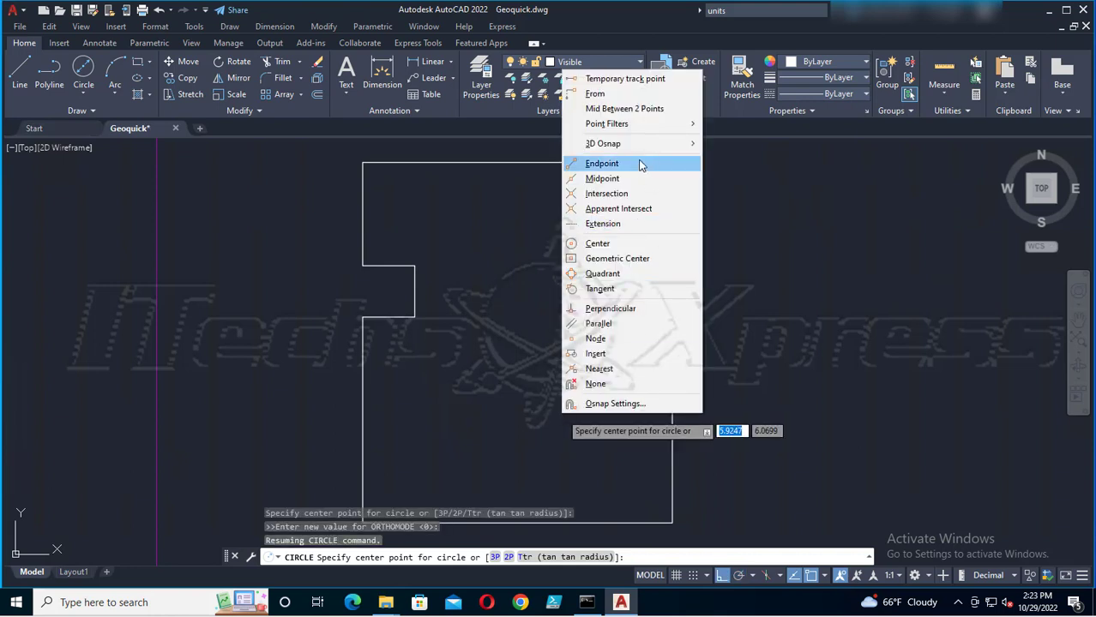
pyautogui.click(614, 96)
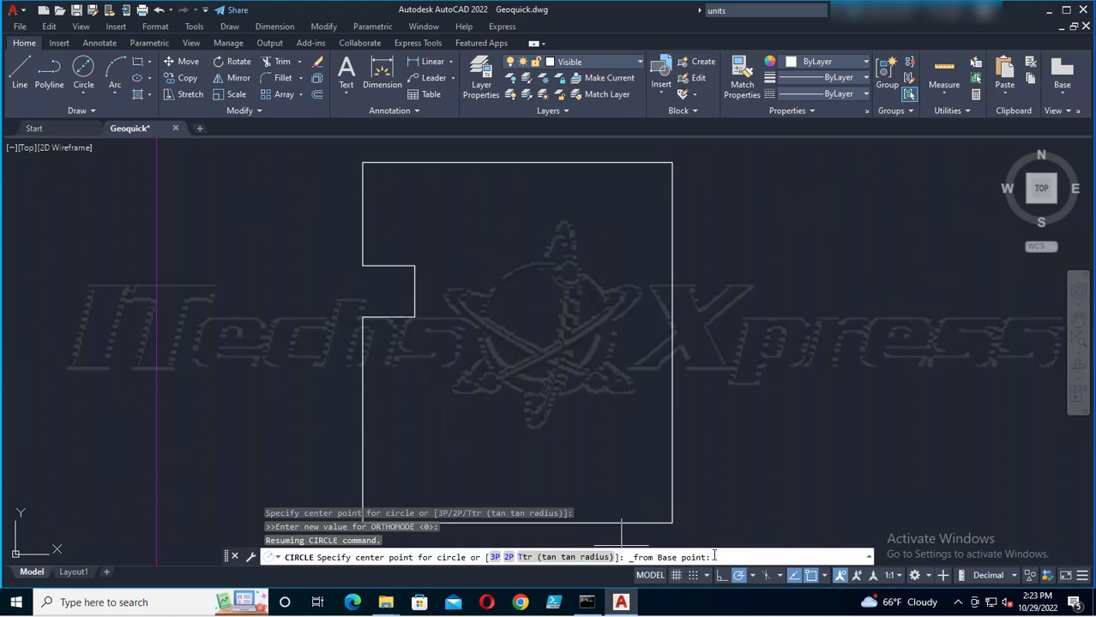
pyautogui.write('@')
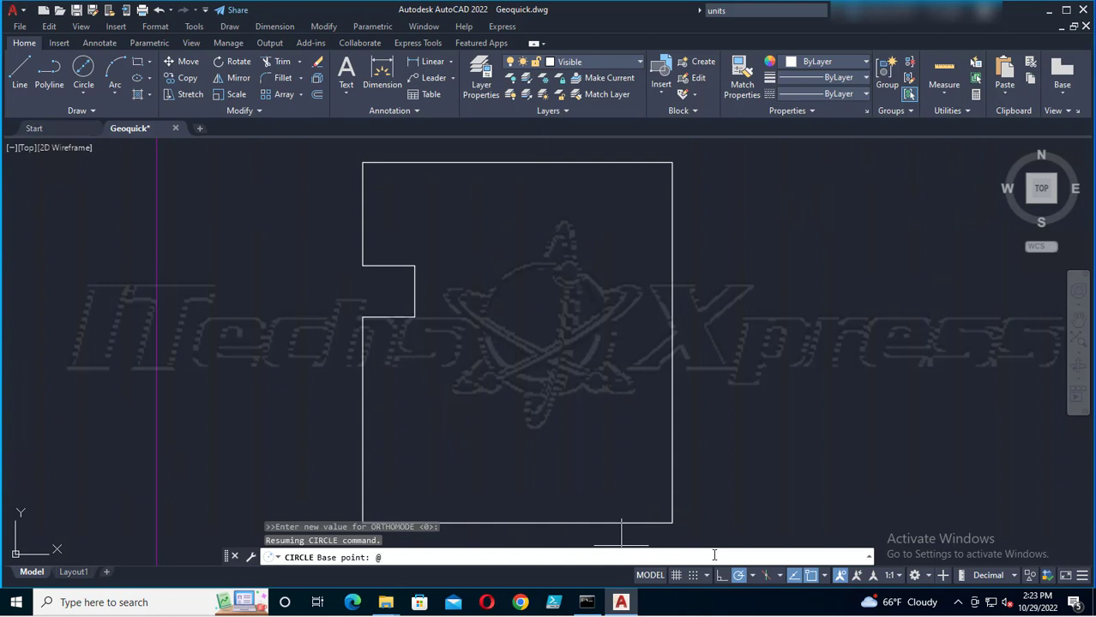
pyautogui.press('Escape')
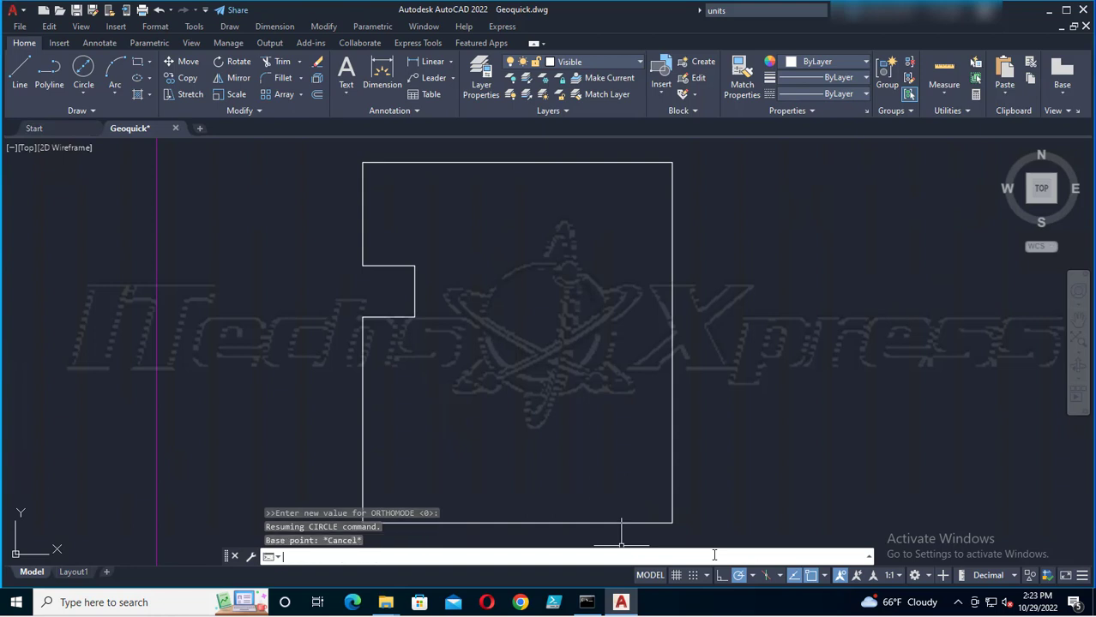
pyautogui.press('Escape')
pyautogui.press('Escape')
pyautogui.press('Escape')
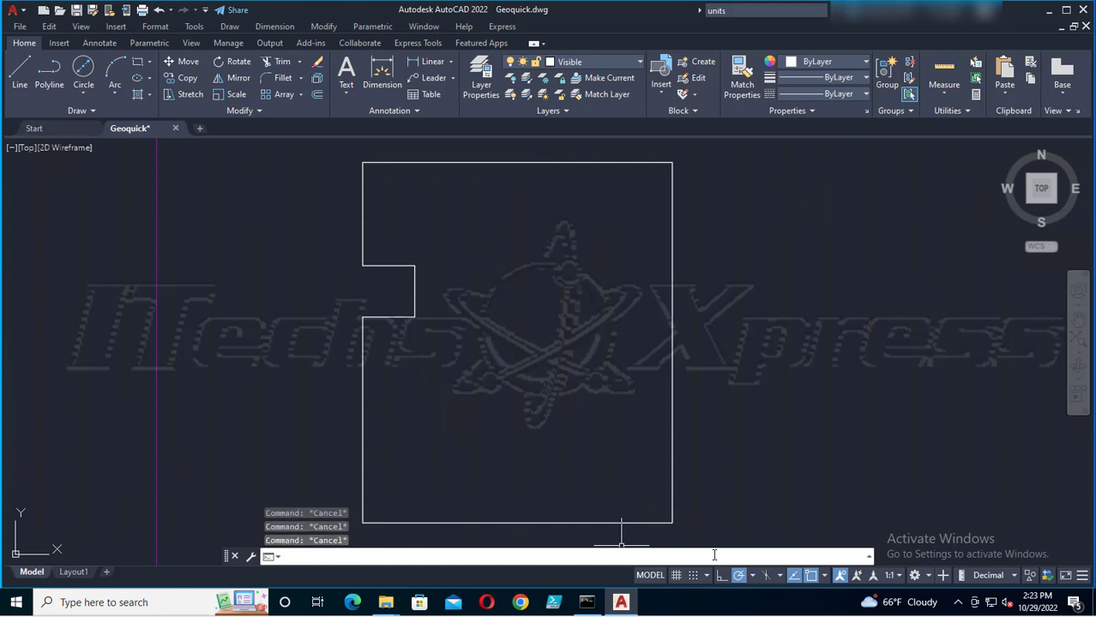
# Draw a 1.5 diameter circle centred 1.50 right and 1.625 above the outline's lower-left corner using the From snap, and save the drawing
pyautogui.click(83, 96)
pyautogui.click(107, 144)
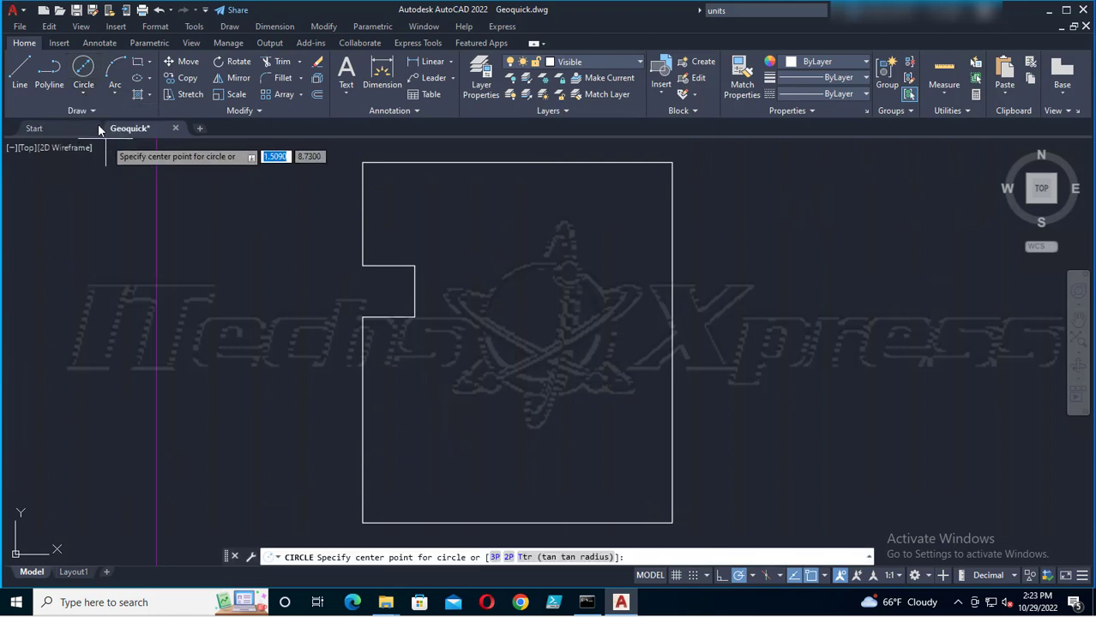
pyautogui.keyDown('shift'); pyautogui.rightClick(548, 306); pyautogui.keyUp('shift')
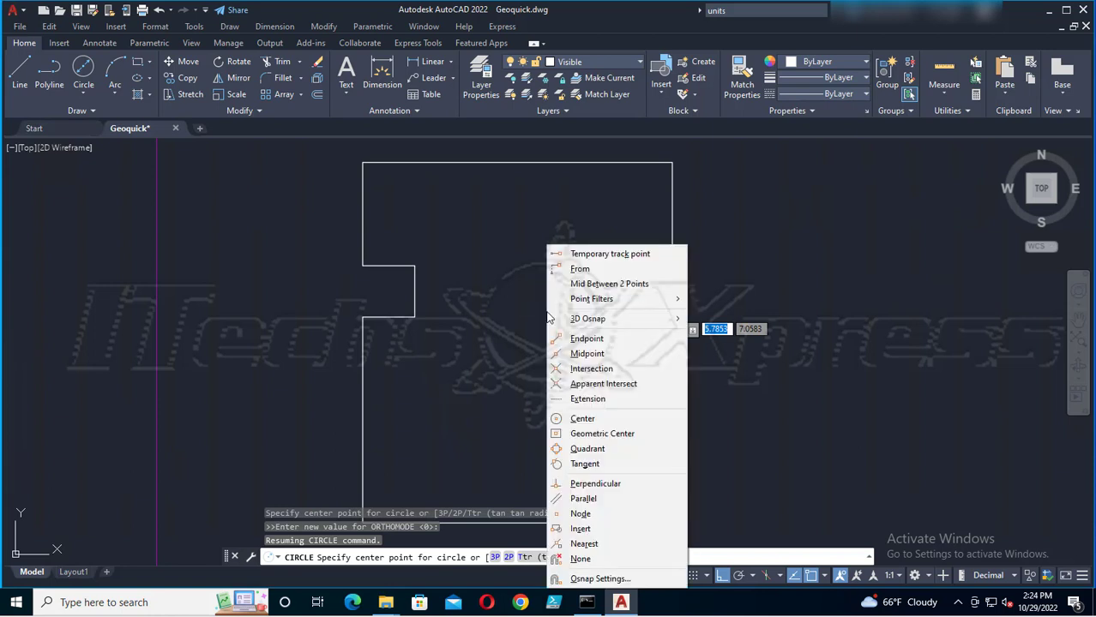
pyautogui.click(582, 268)
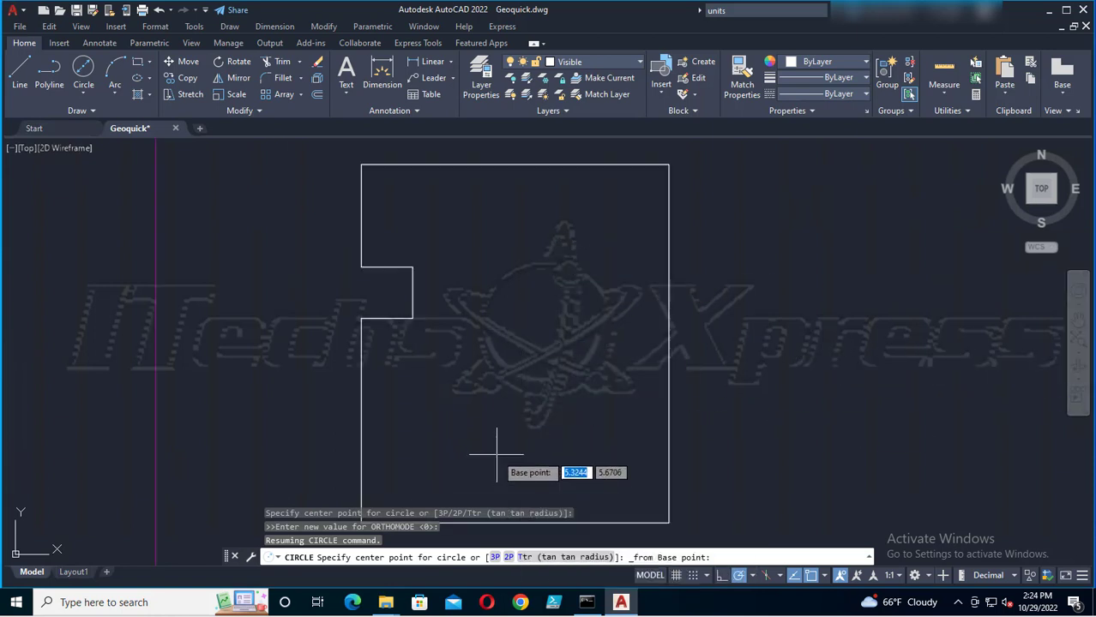
pyautogui.moveTo(708, 352); pyautogui.dragTo(722, 297, button='middle')
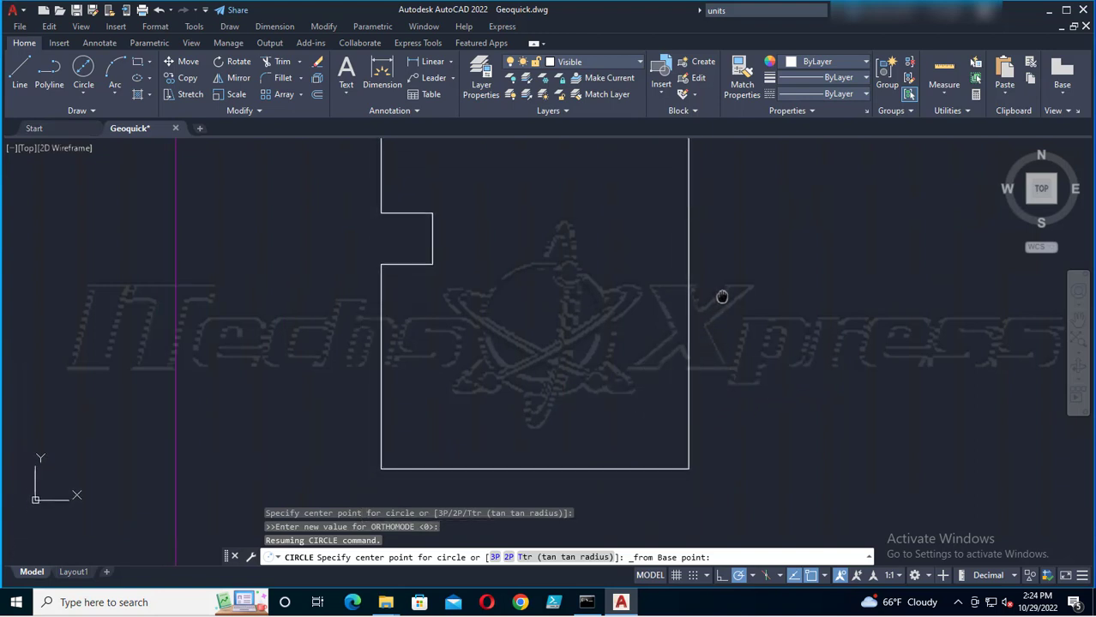
pyautogui.click(381, 469)
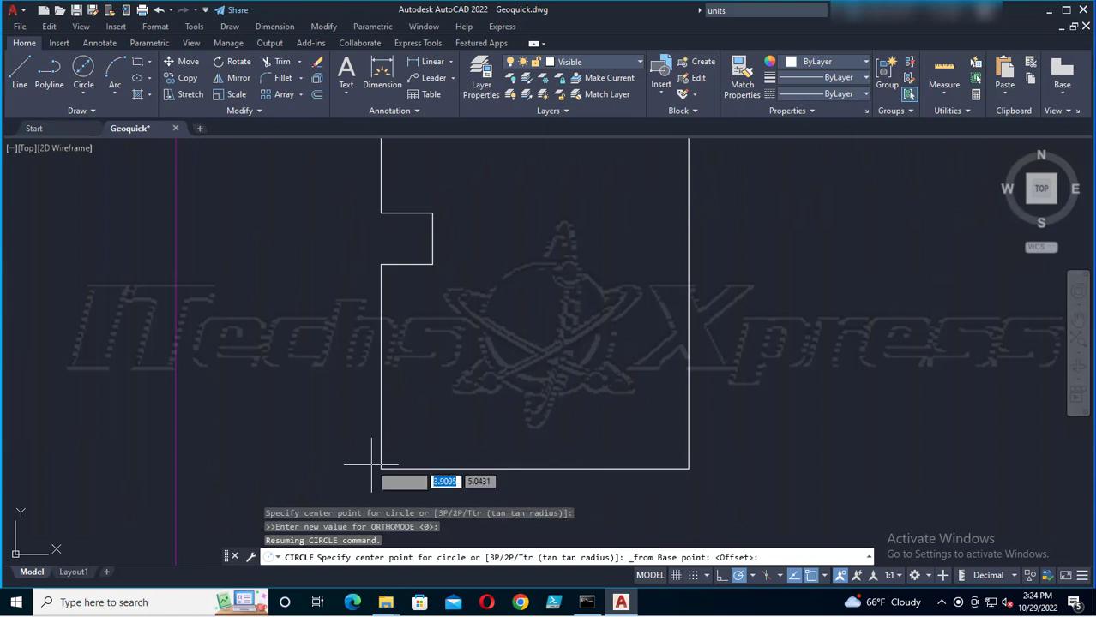
pyautogui.write('@')
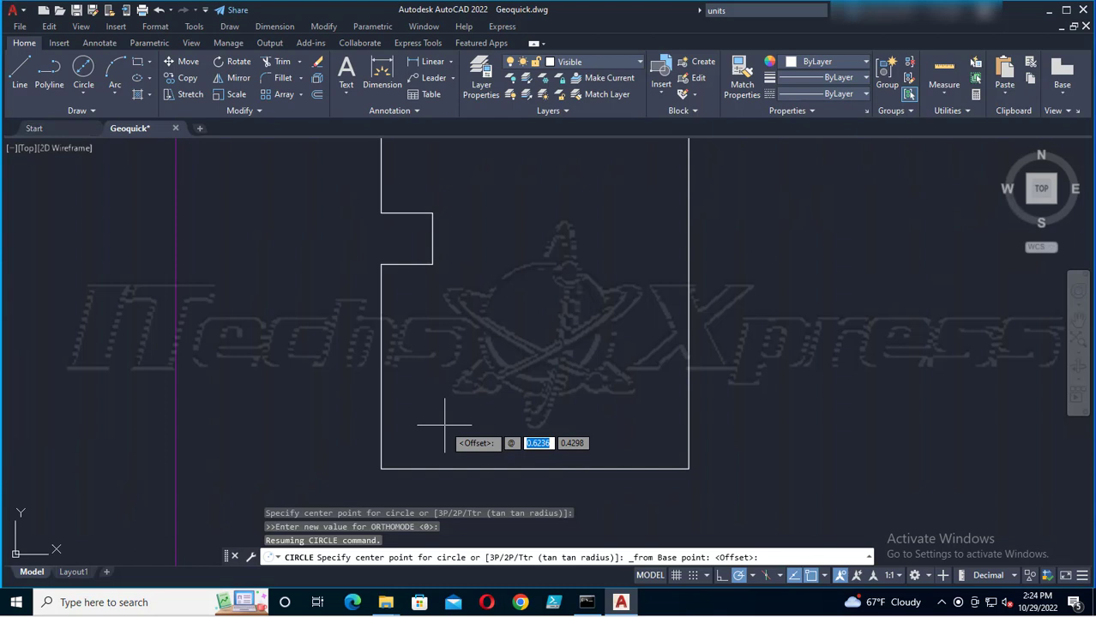
pyautogui.write('1.50')
pyautogui.press('Tab')
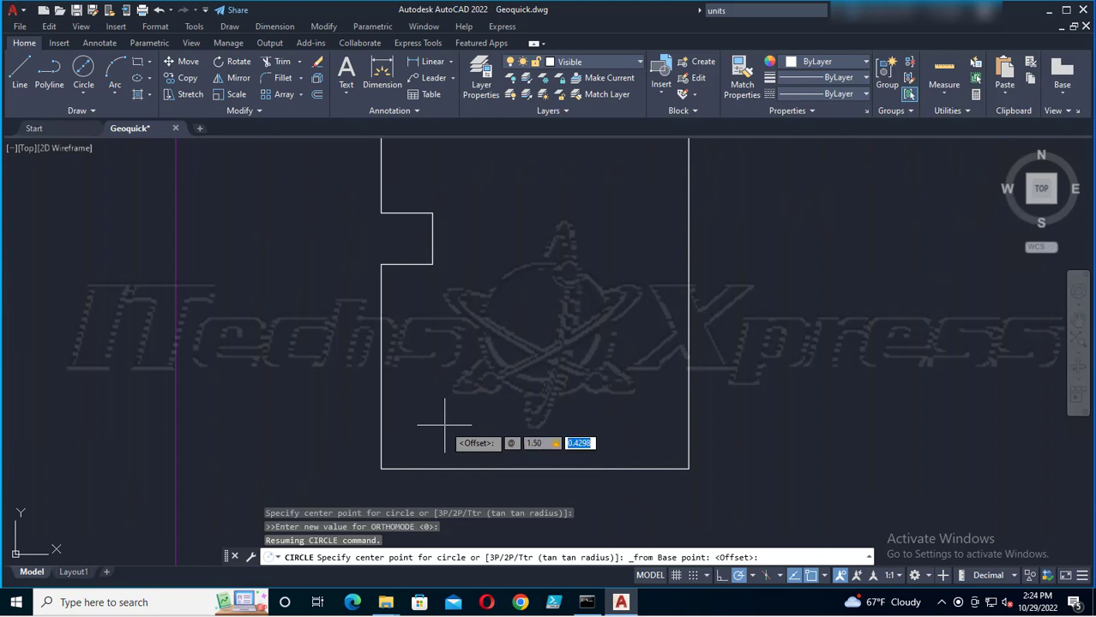
pyautogui.write('1.625')
pyautogui.press('Return')
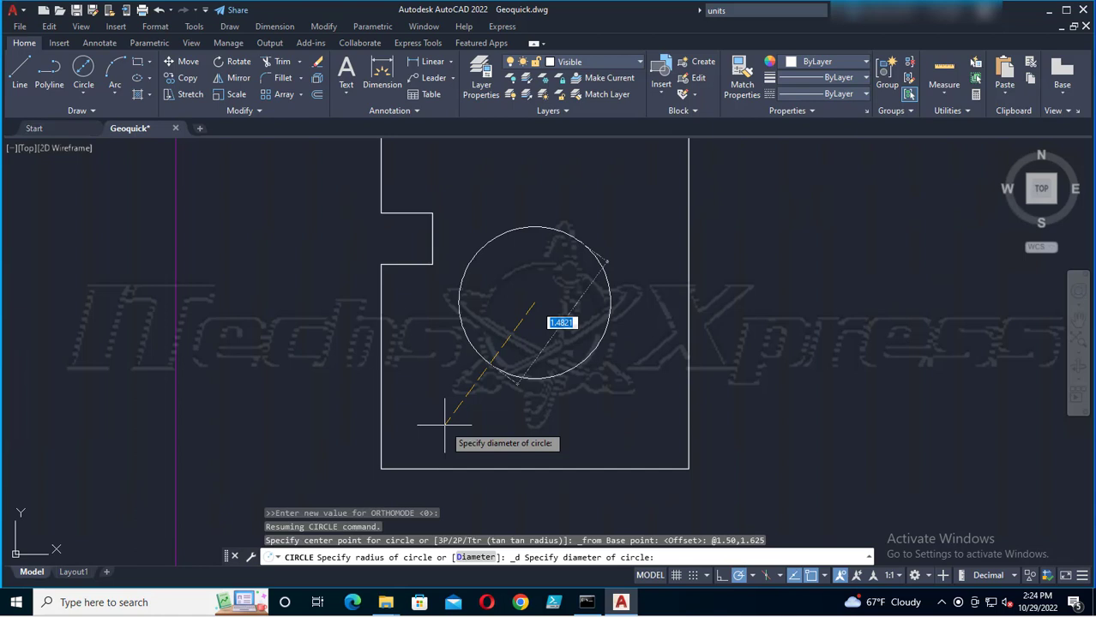
pyautogui.write('1.5')
pyautogui.press('Return')
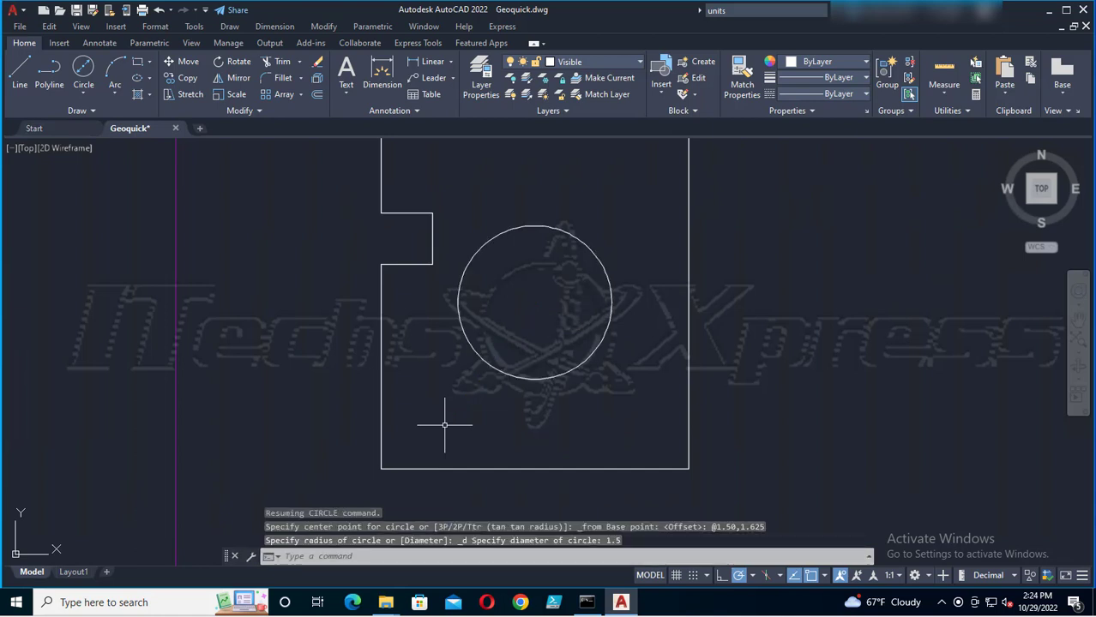
pyautogui.hotkey('ctrl', 's')
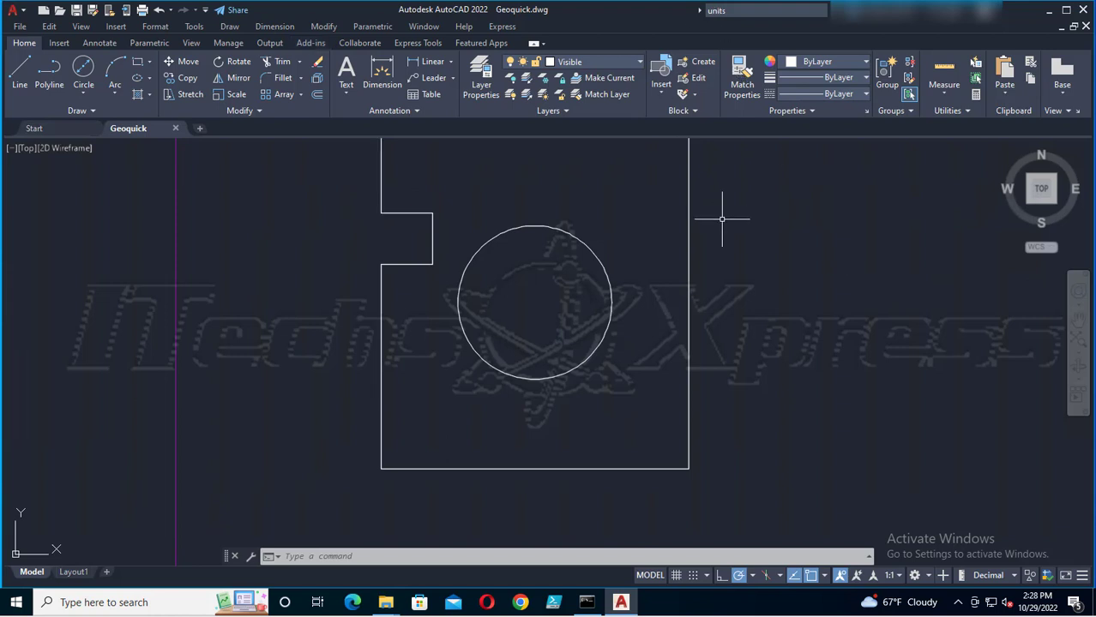
# Chamfer the outline's upper-right corner with distances 0.625 along the top edge and 0.50 along the right edge, and save the drawing
pyautogui.scroll(2, 722, 222)
pyautogui.scroll(-5, 733, 311)
pyautogui.scroll(1, 765, 290)
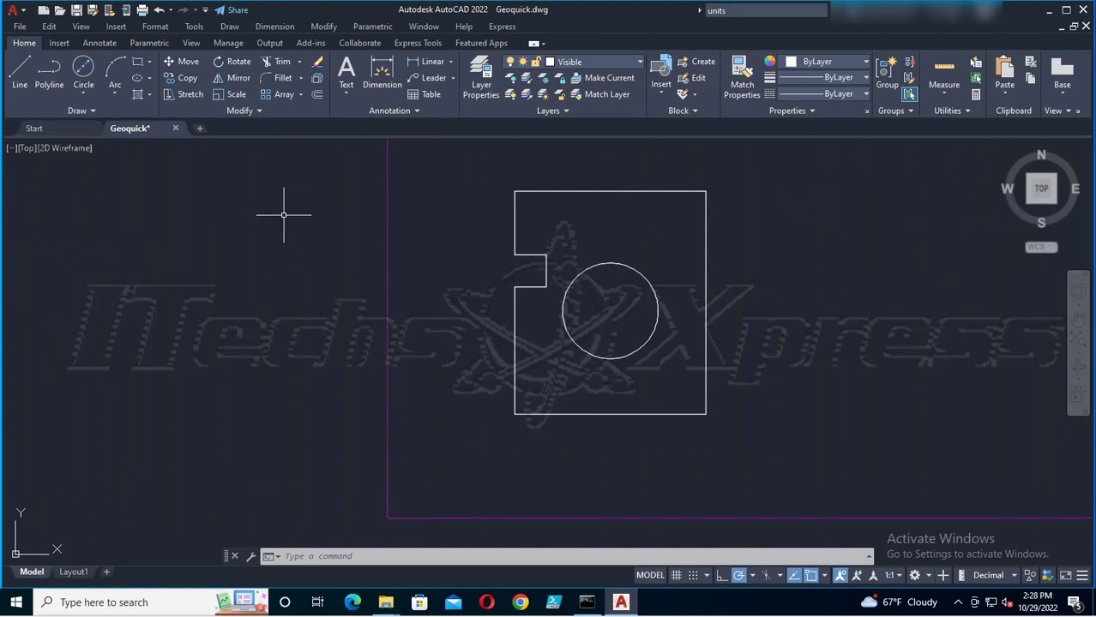
pyautogui.click(301, 78)
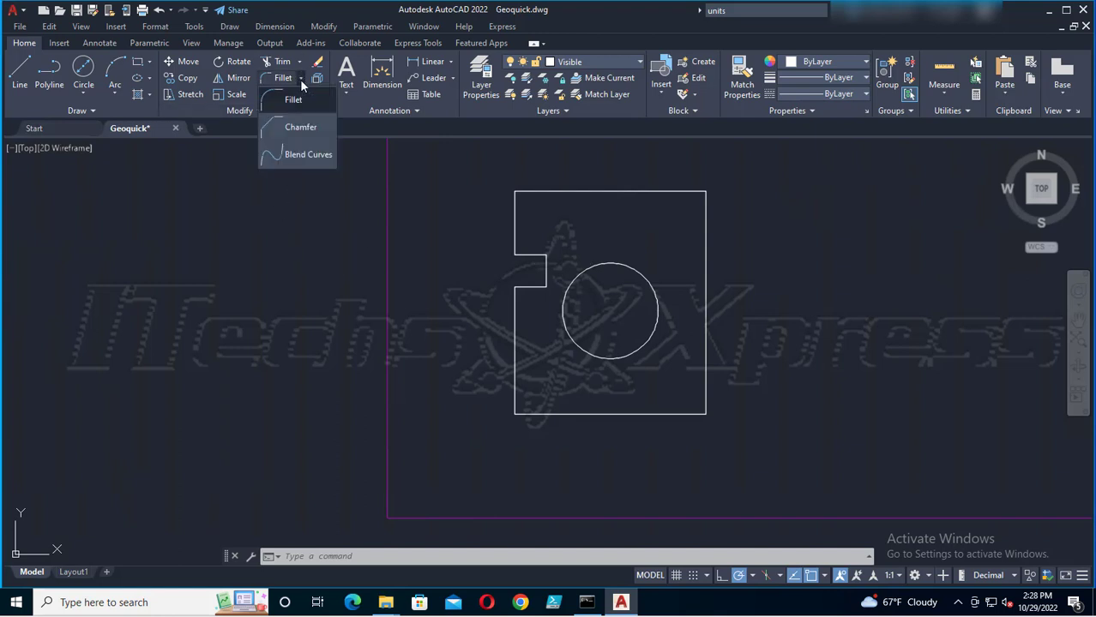
pyautogui.click(300, 129)
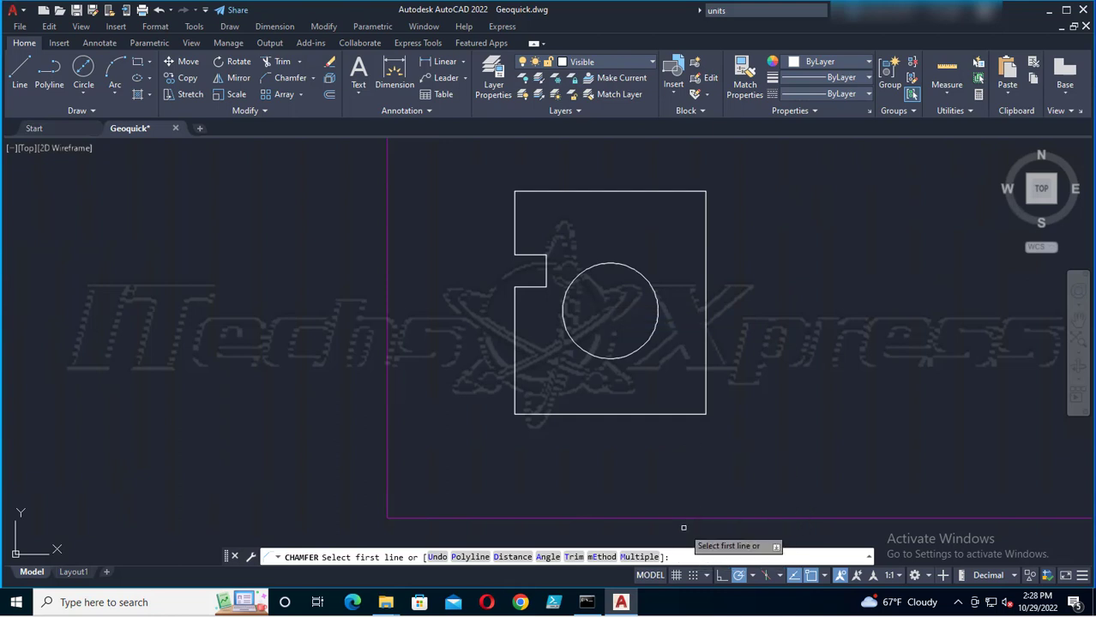
pyautogui.write('d')
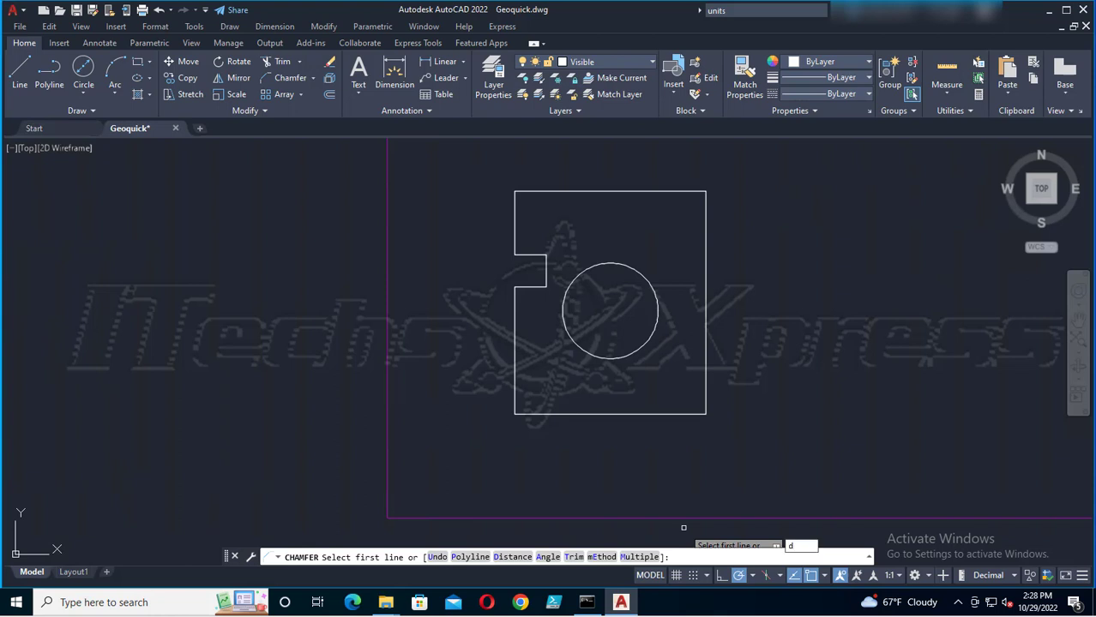
pyautogui.press('Return')
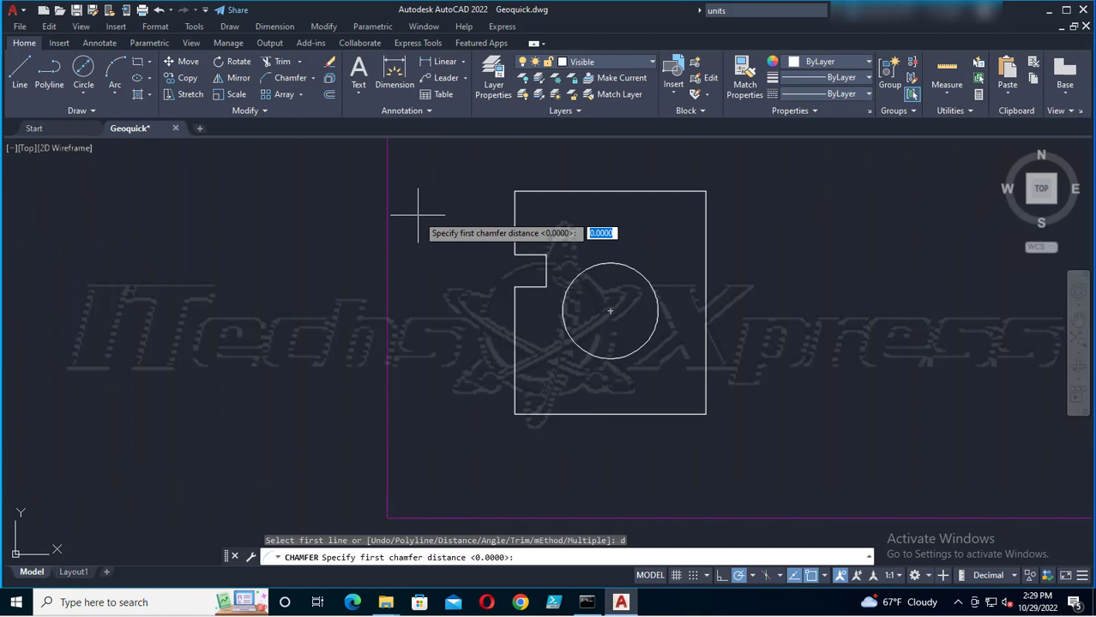
pyautogui.write('0.625')
pyautogui.press('Return')
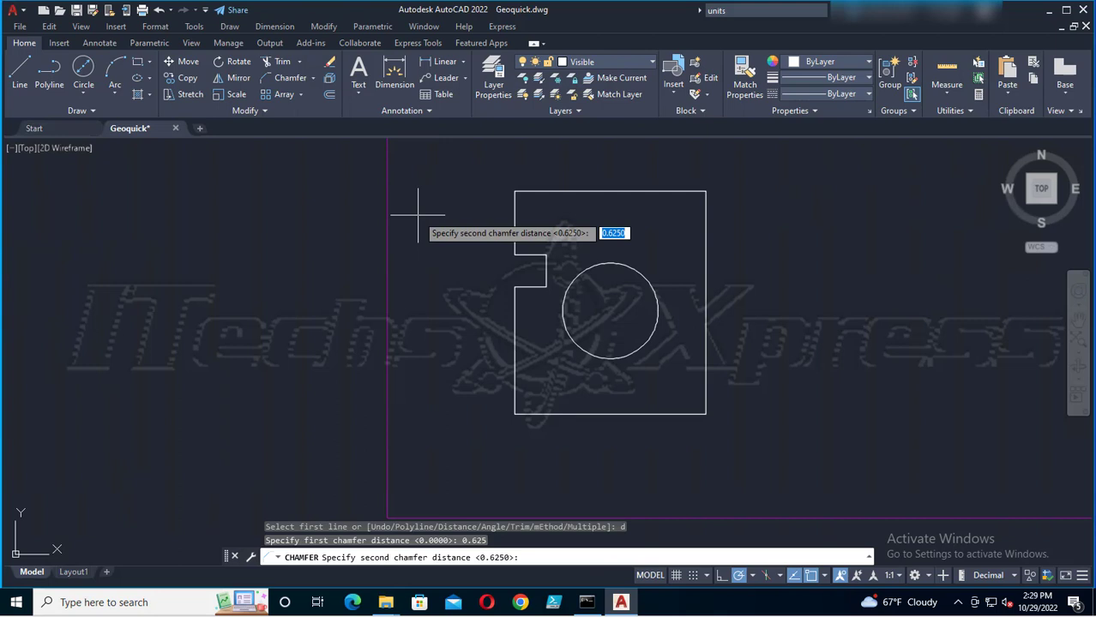
pyautogui.write('0.50')
pyautogui.press('Return')
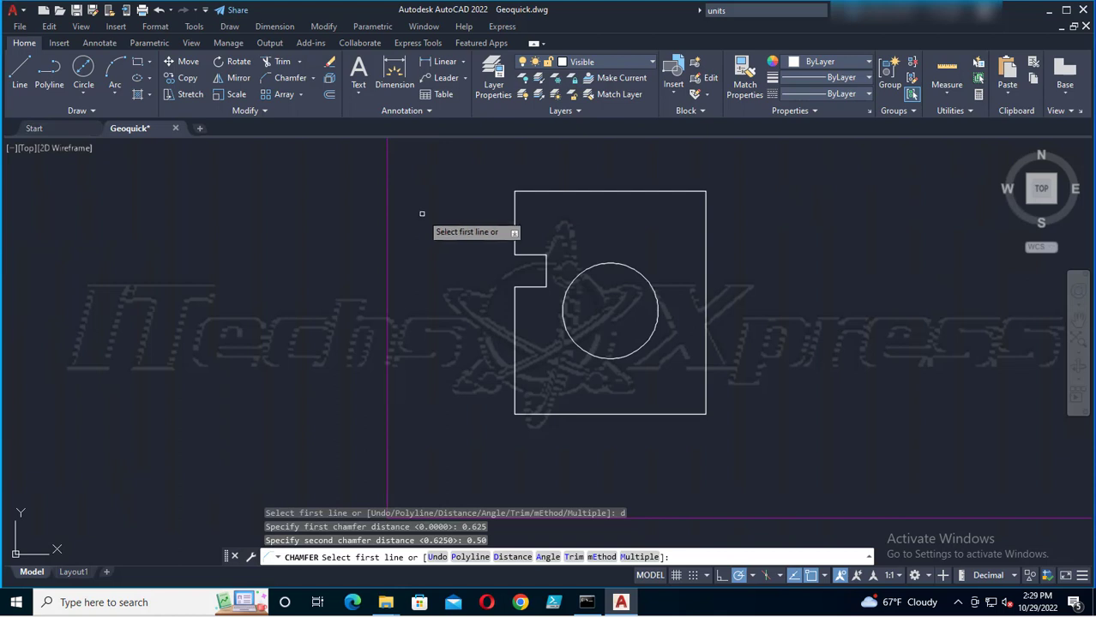
pyautogui.click(619, 189)
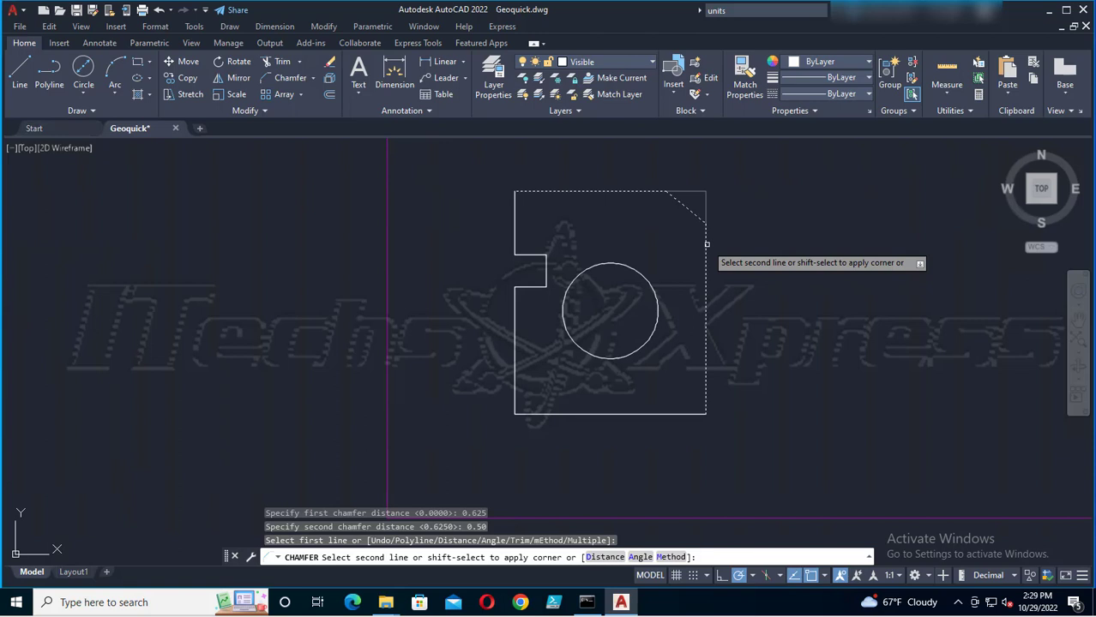
pyautogui.click(706, 245)
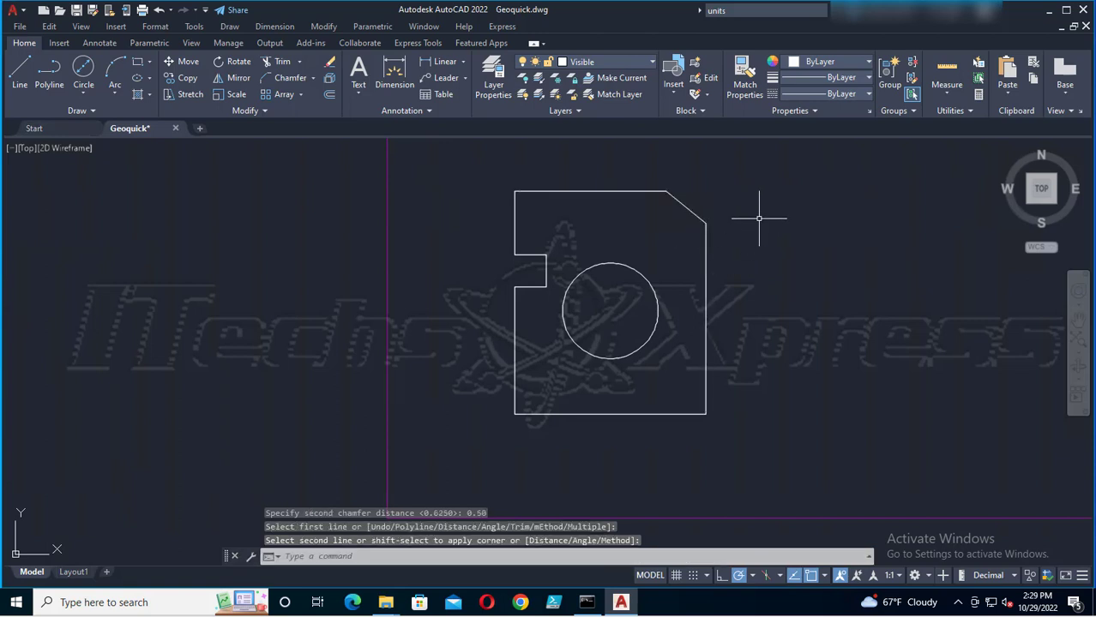
pyautogui.hotkey('ctrl', 's')
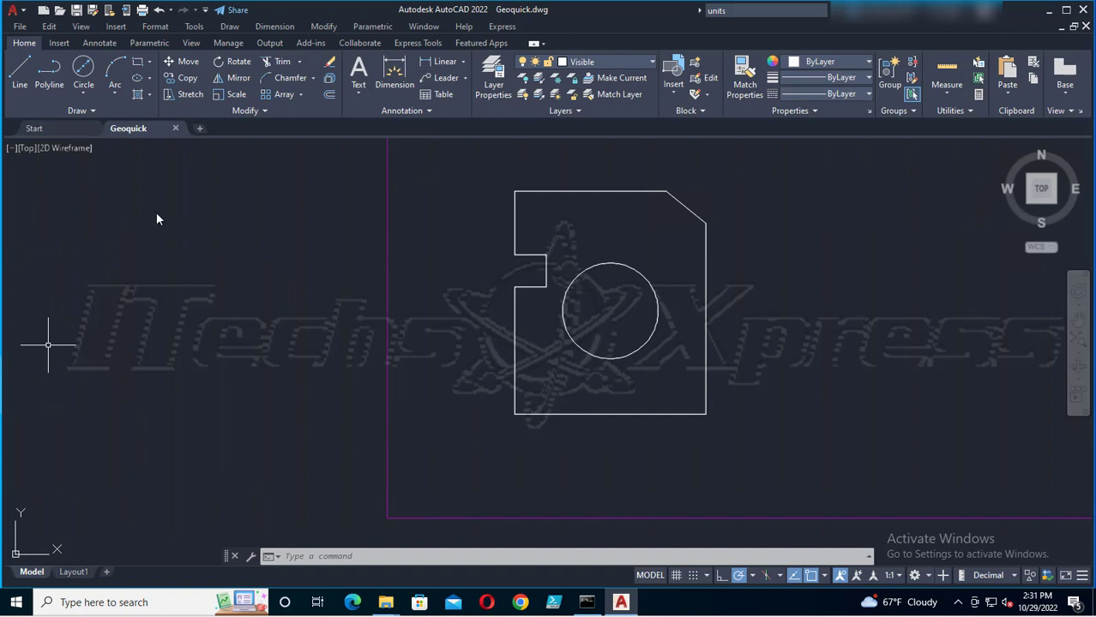
# Draw a 0.375 diameter circle centred 0.50 left and 0.50 above the outline's lower-right corner using the From snap, and save the drawing
pyautogui.click(84, 93)
pyautogui.click(87, 94)
pyautogui.click(86, 94)
pyautogui.click(114, 146)
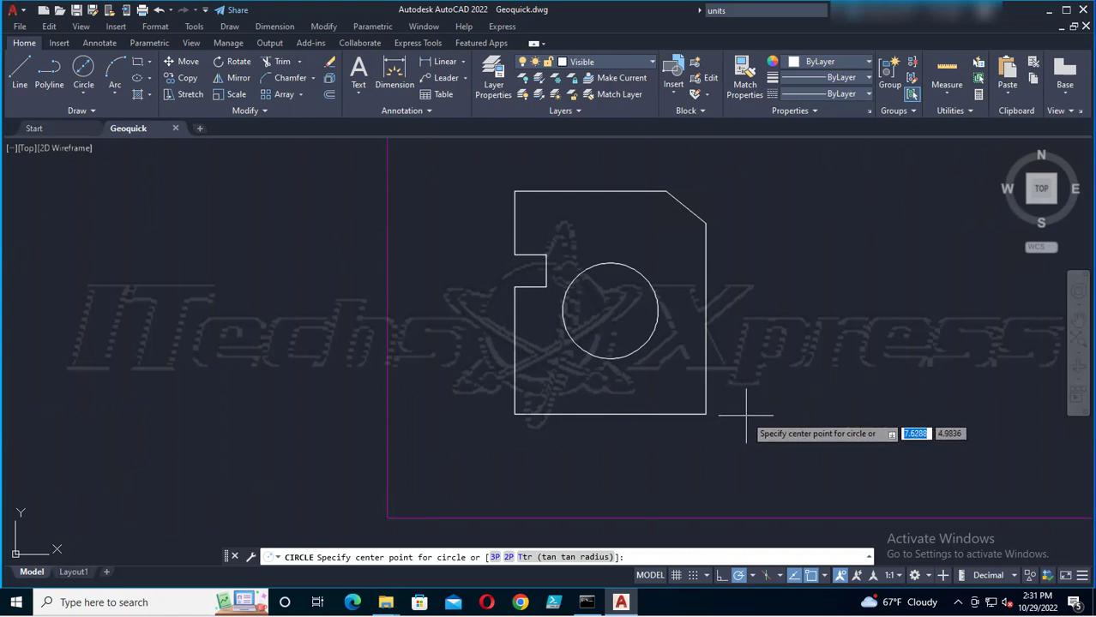
pyautogui.press('F8')
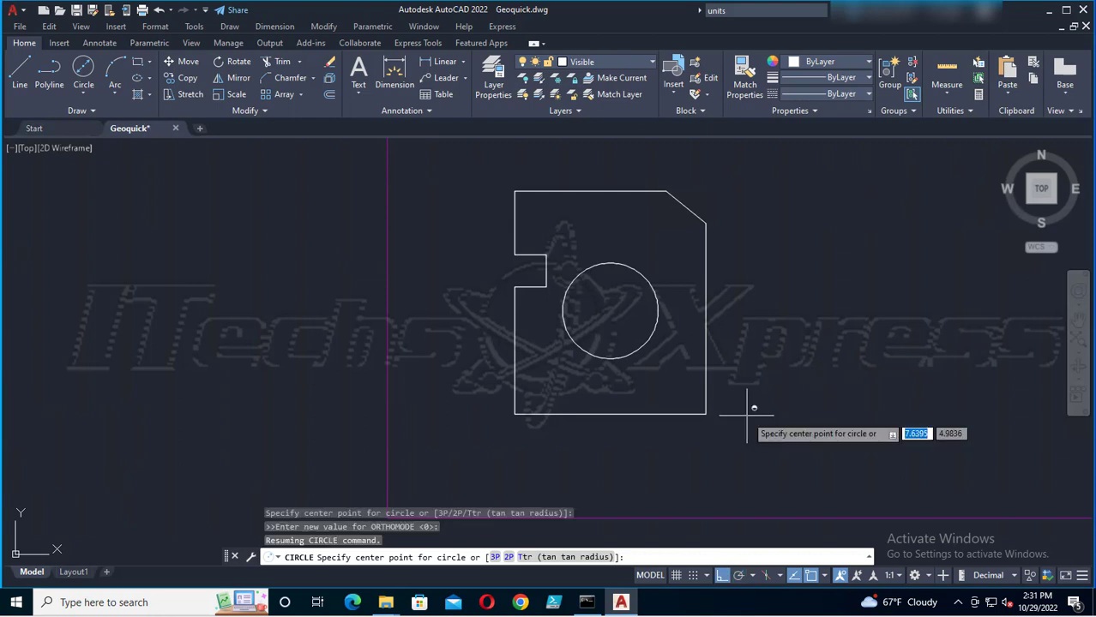
pyautogui.keyDown('shift'); pyautogui.rightClick(745, 415); pyautogui.keyUp('shift')
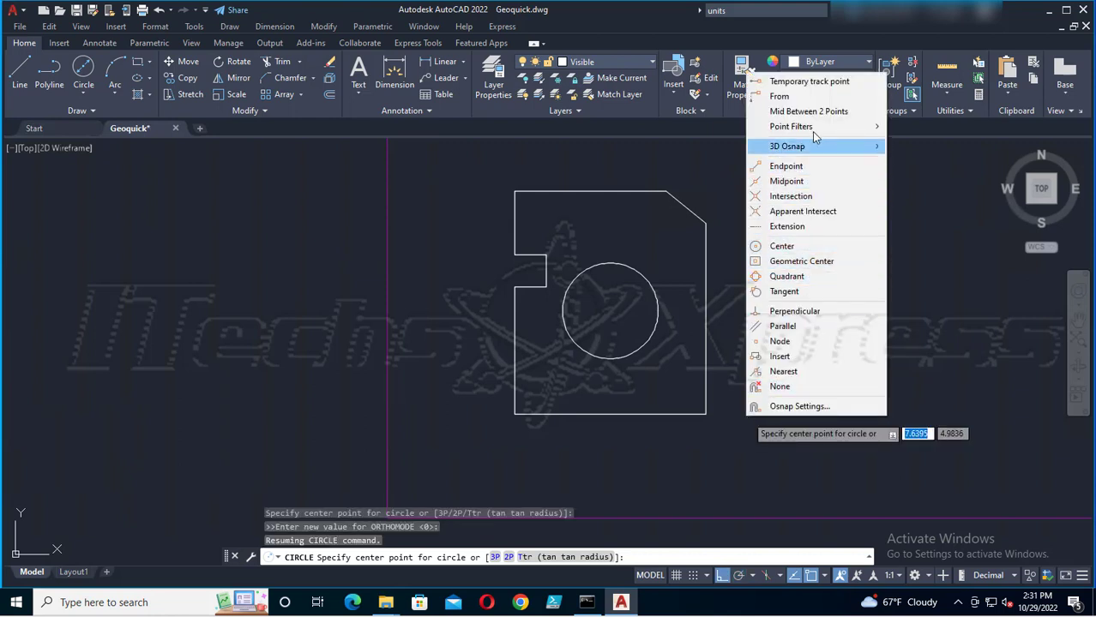
pyautogui.click(780, 96)
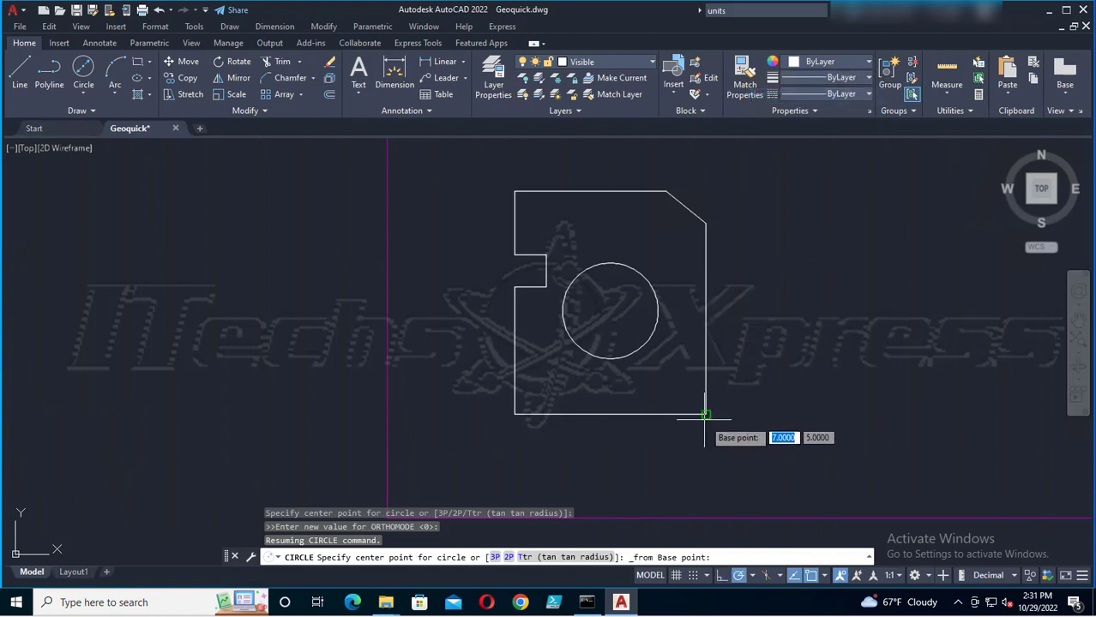
pyautogui.click(705, 415)
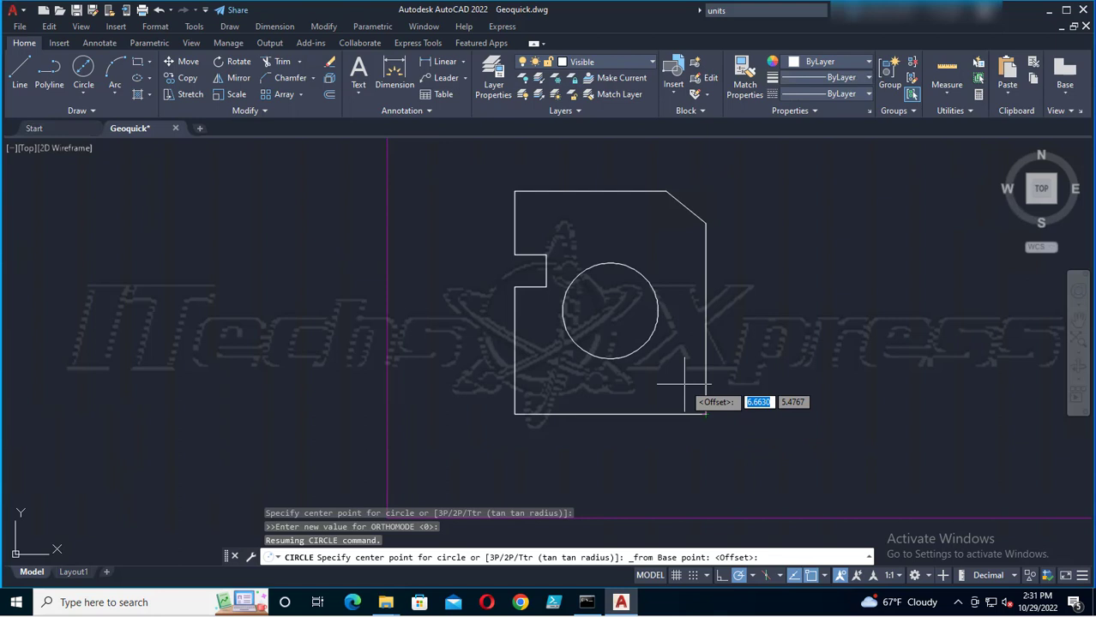
pyautogui.write('@')
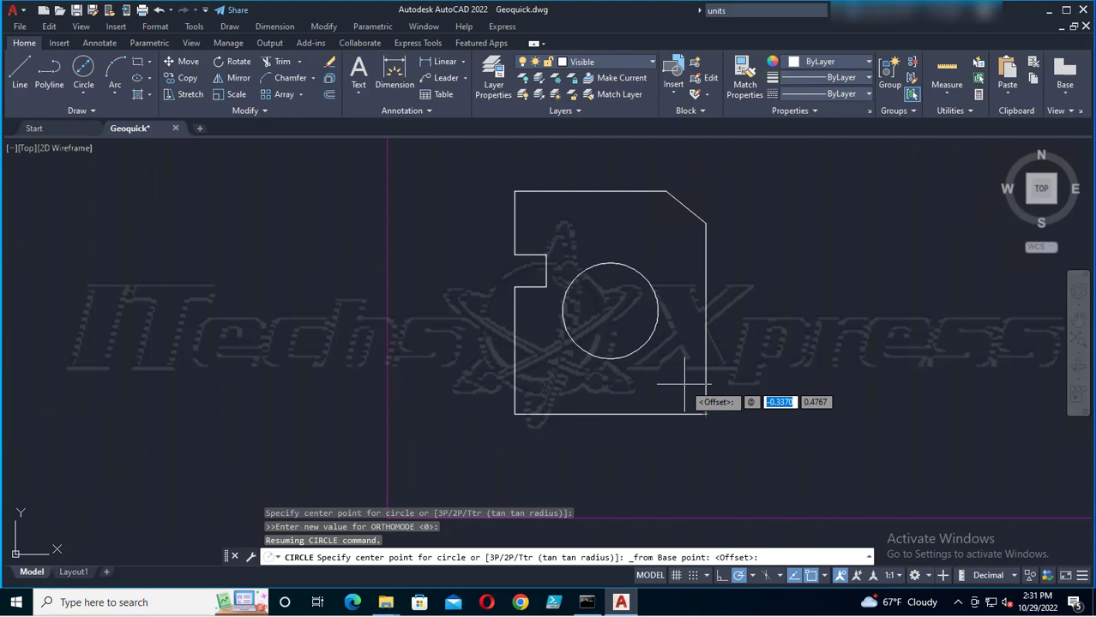
pyautogui.write('-0')
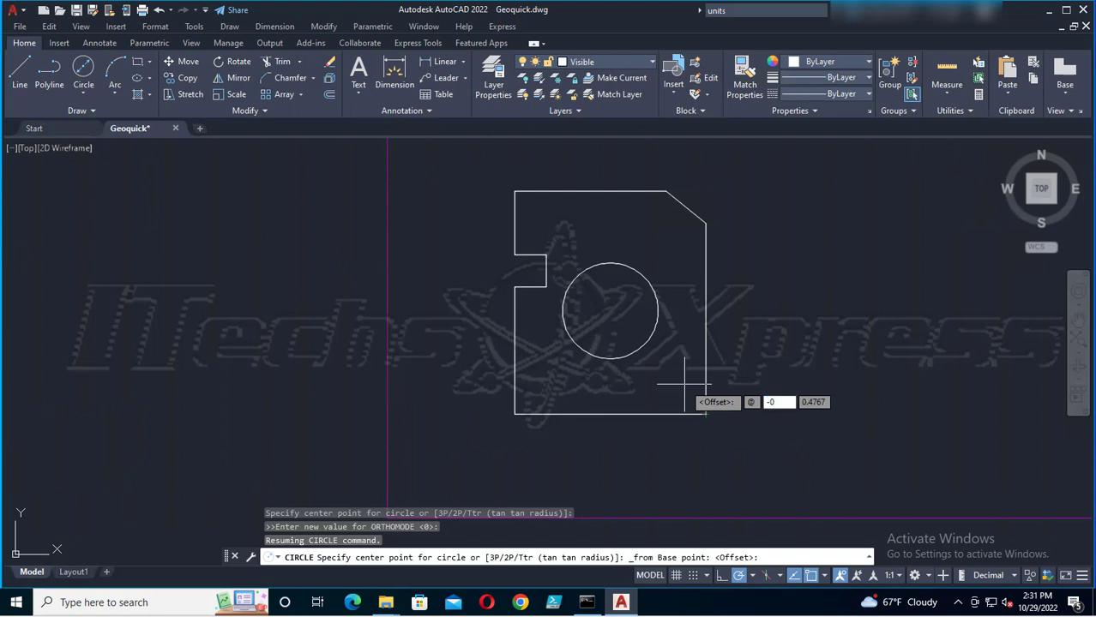
pyautogui.write('.50')
pyautogui.press('Tab')
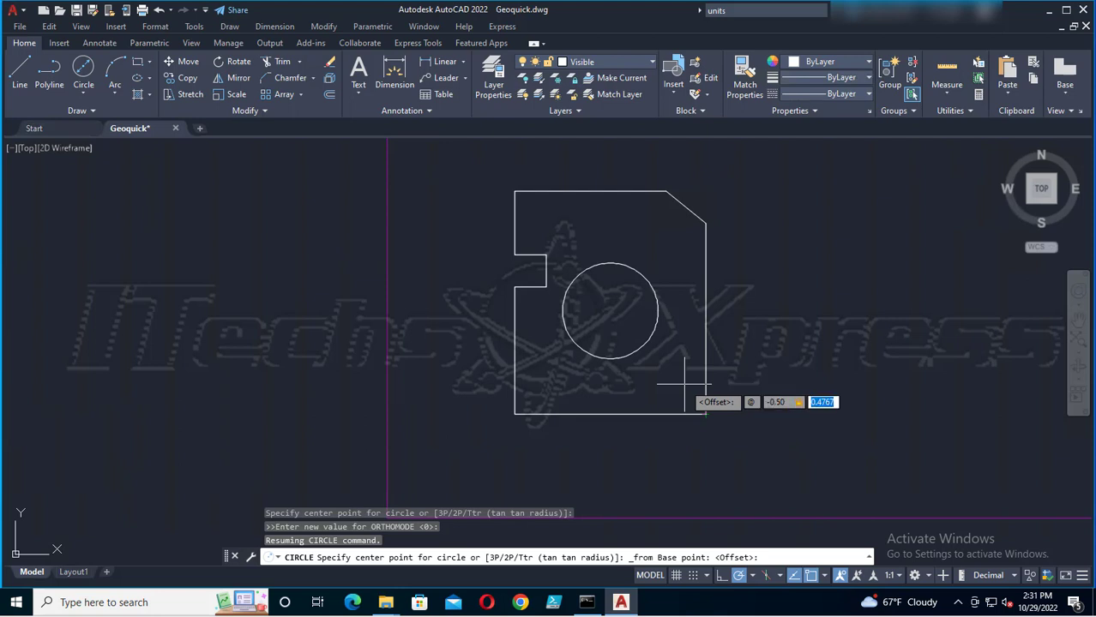
pyautogui.press('BackSpace')
pyautogui.write('.50')
pyautogui.press('Return')
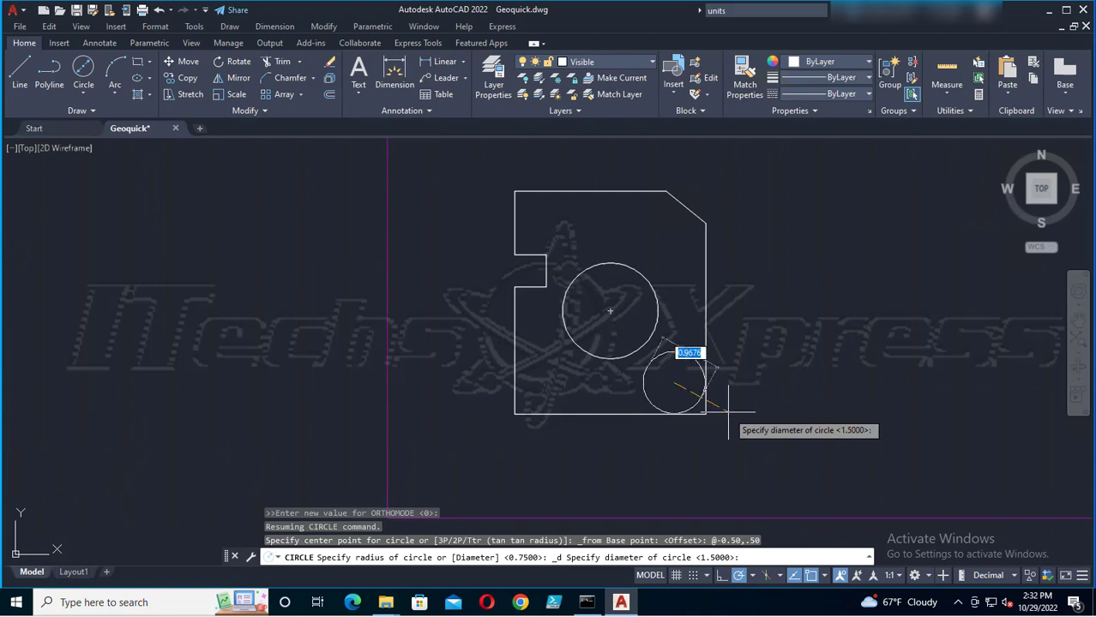
pyautogui.write('0.375')
pyautogui.press('Return')
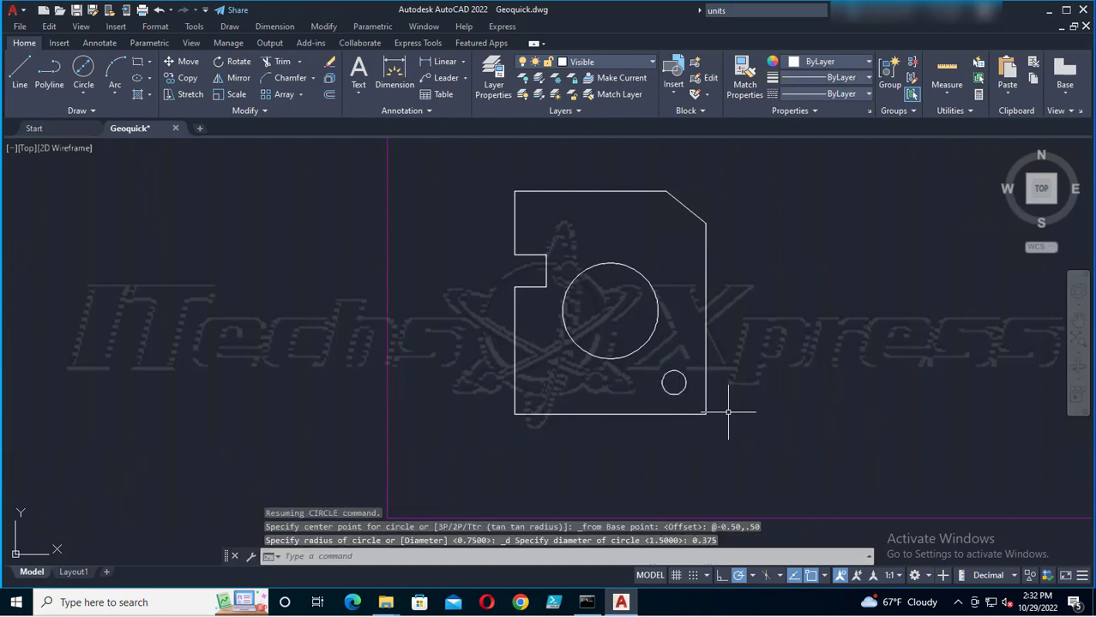
pyautogui.hotkey('ctrl', 's')
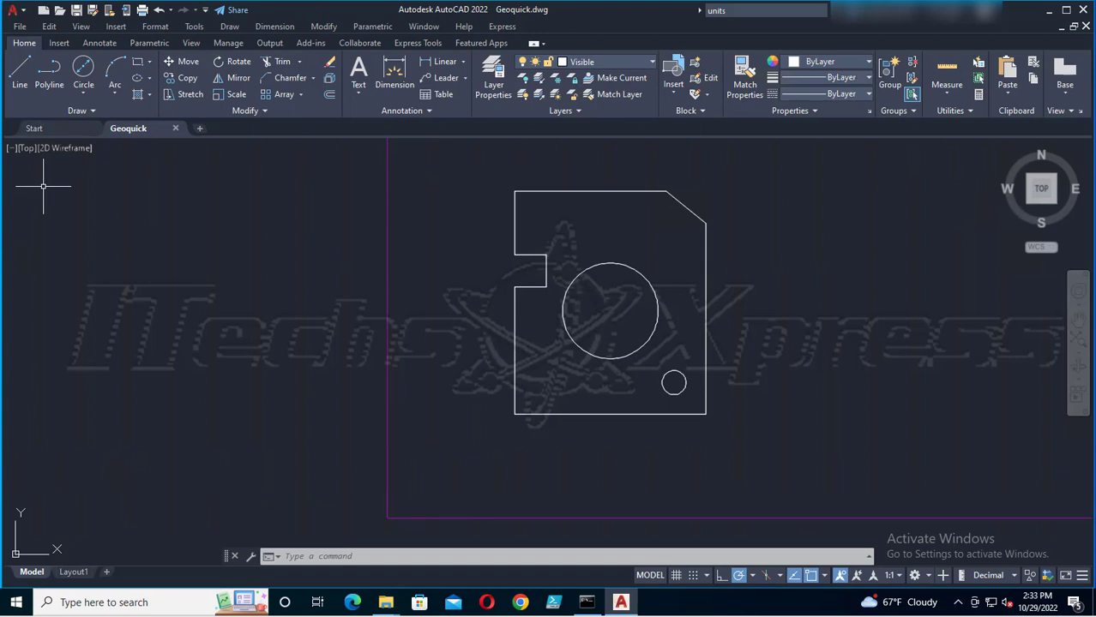
# Fillet the outline's lower-right corner with a radius of 0.50, and save the drawing
pyautogui.click(312, 79)
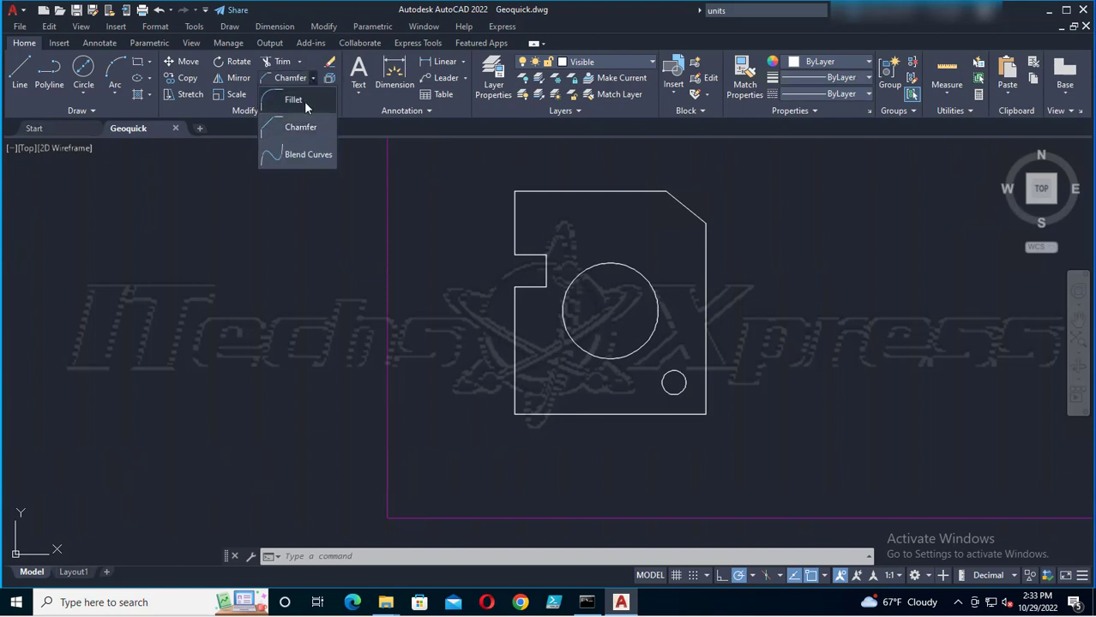
pyautogui.click(302, 101)
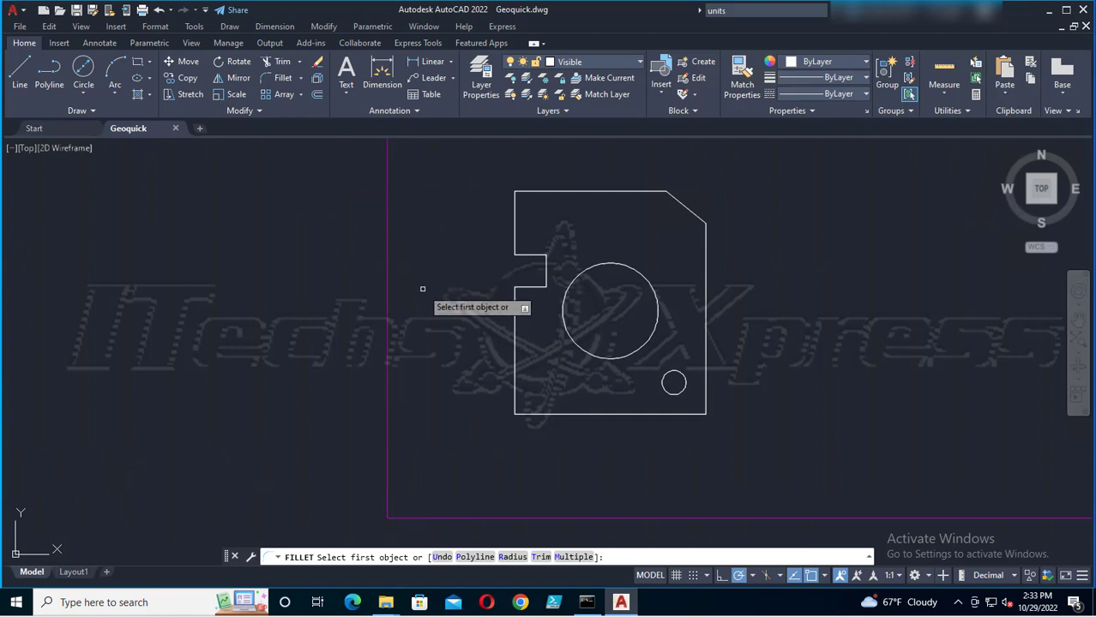
pyautogui.write('r')
pyautogui.press('Return')
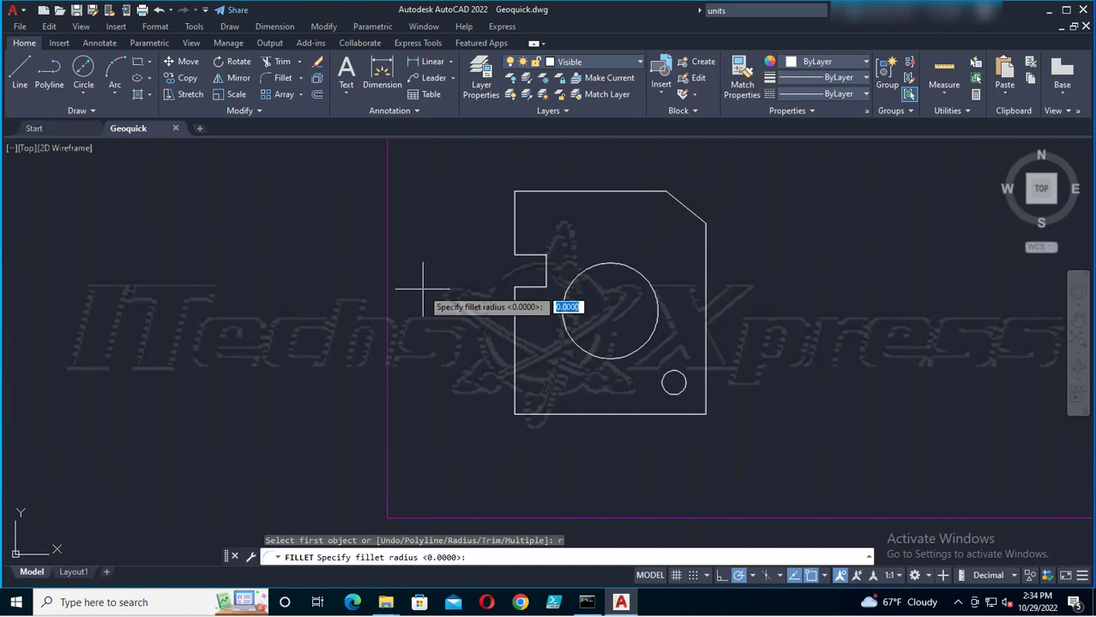
pyautogui.write('0.50')
pyautogui.press('Return')
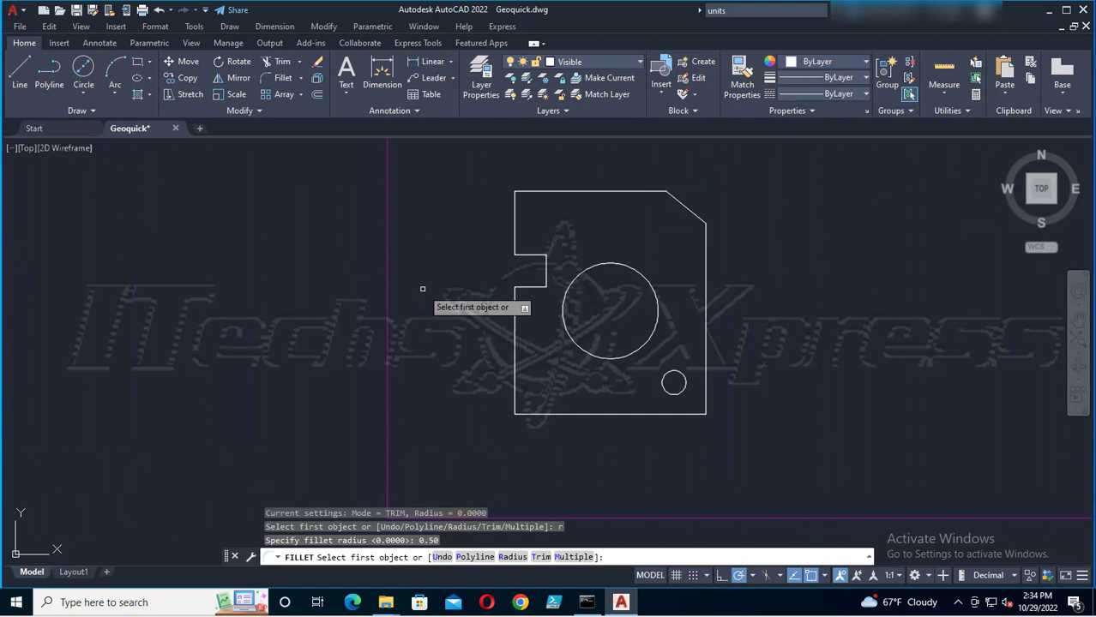
pyautogui.click(703, 350)
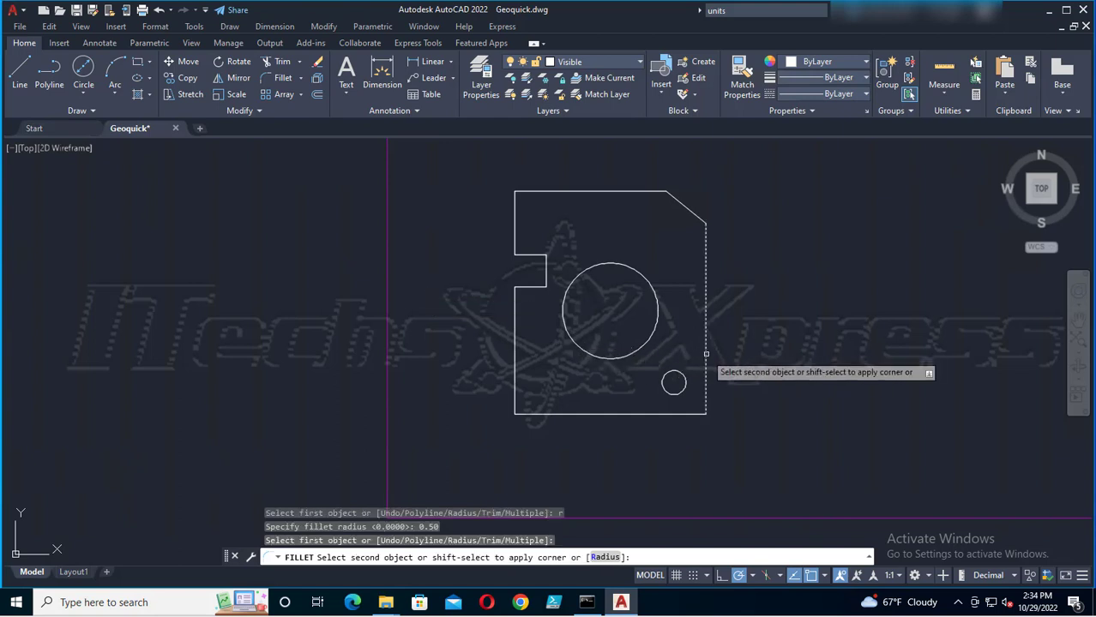
pyautogui.click(663, 418)
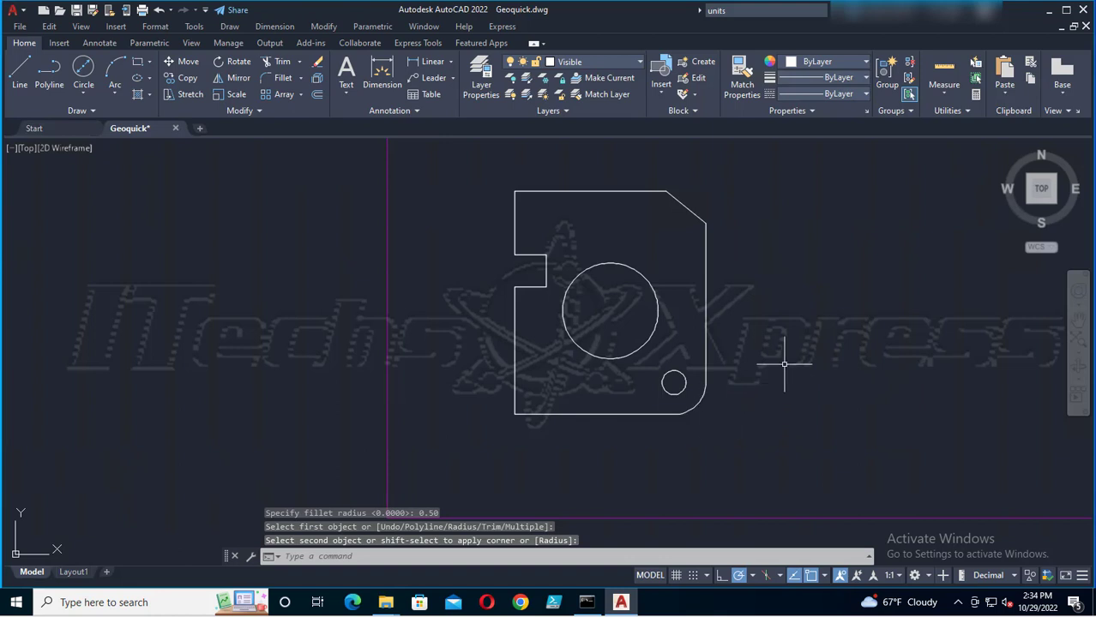
pyautogui.hotkey('ctrl', 's')
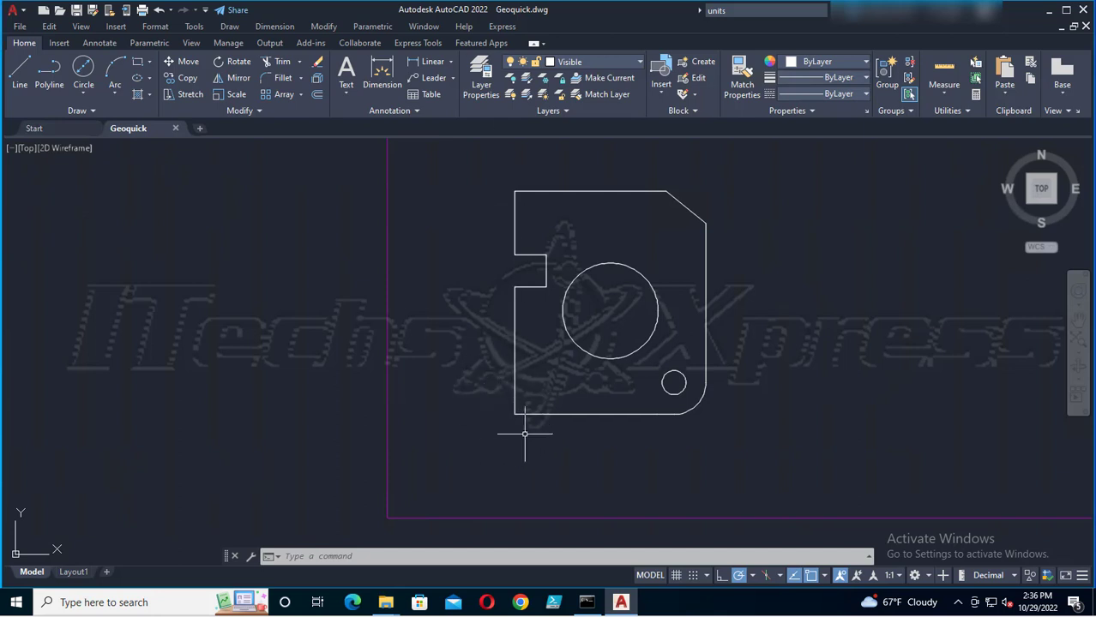
# Fillet the outline's lower-left corner with a radius of 0.375, and save the drawing
pyautogui.click(276, 78)
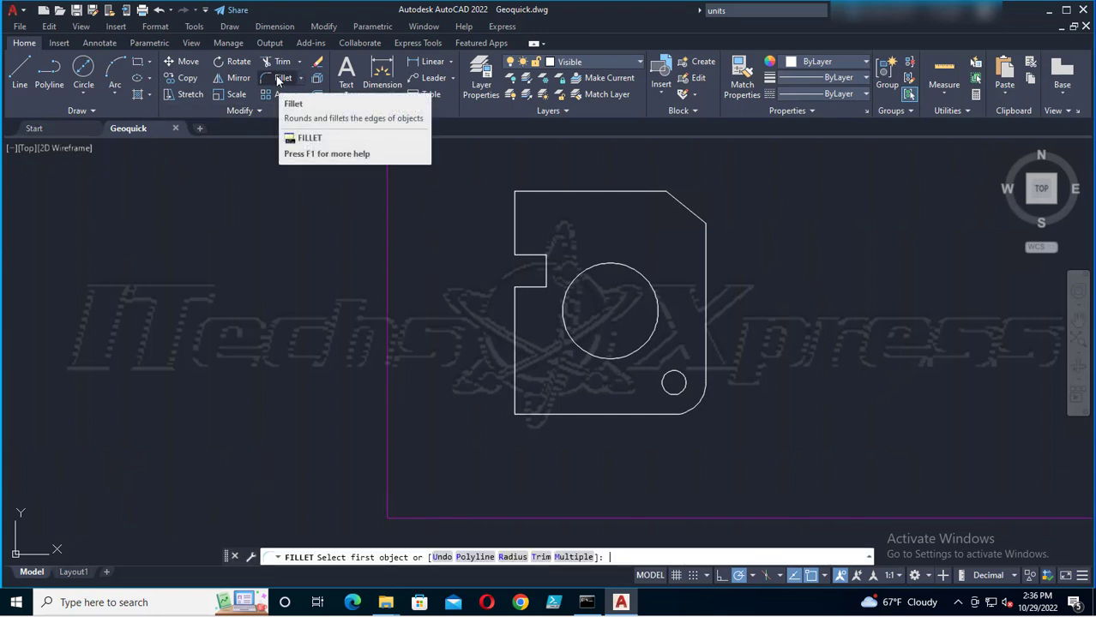
pyautogui.write('r')
pyautogui.press('Return')
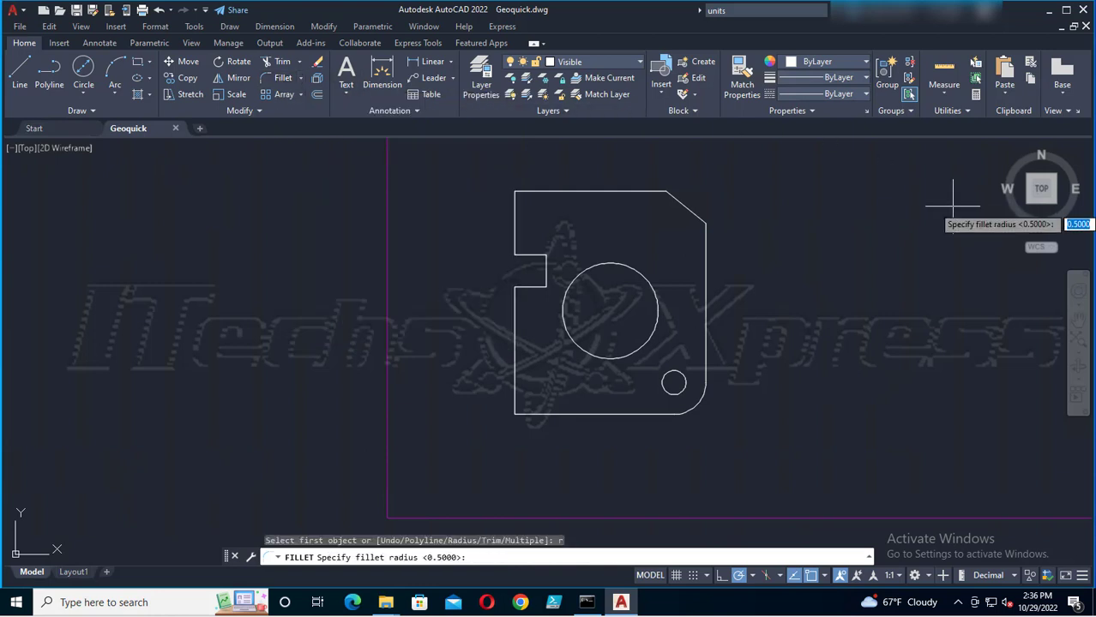
pyautogui.write('.375')
pyautogui.press('Return')
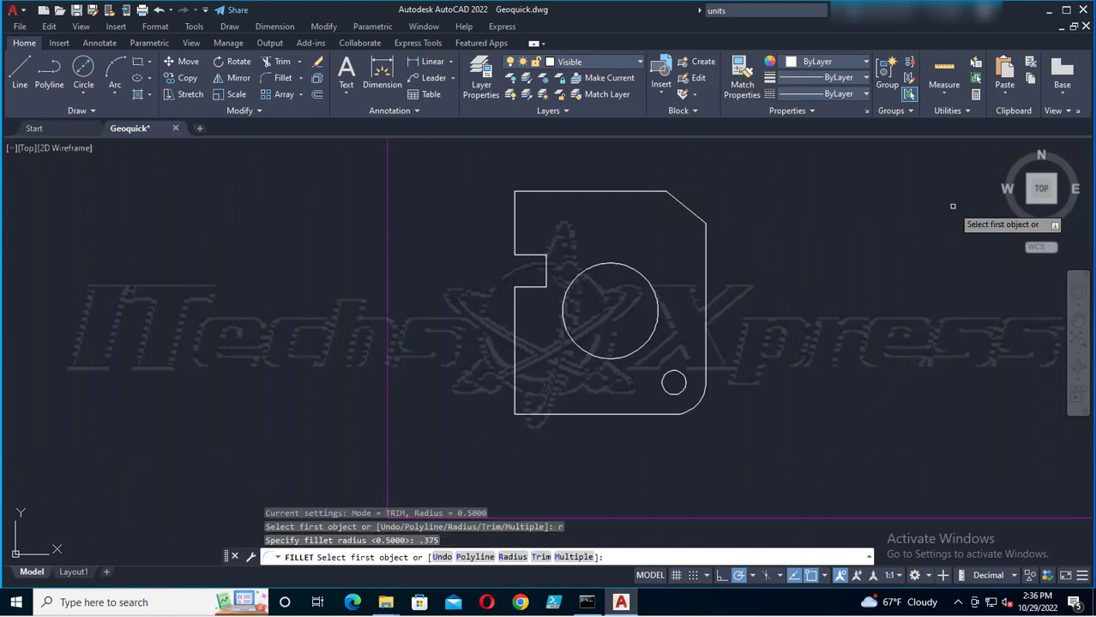
pyautogui.click(514, 405)
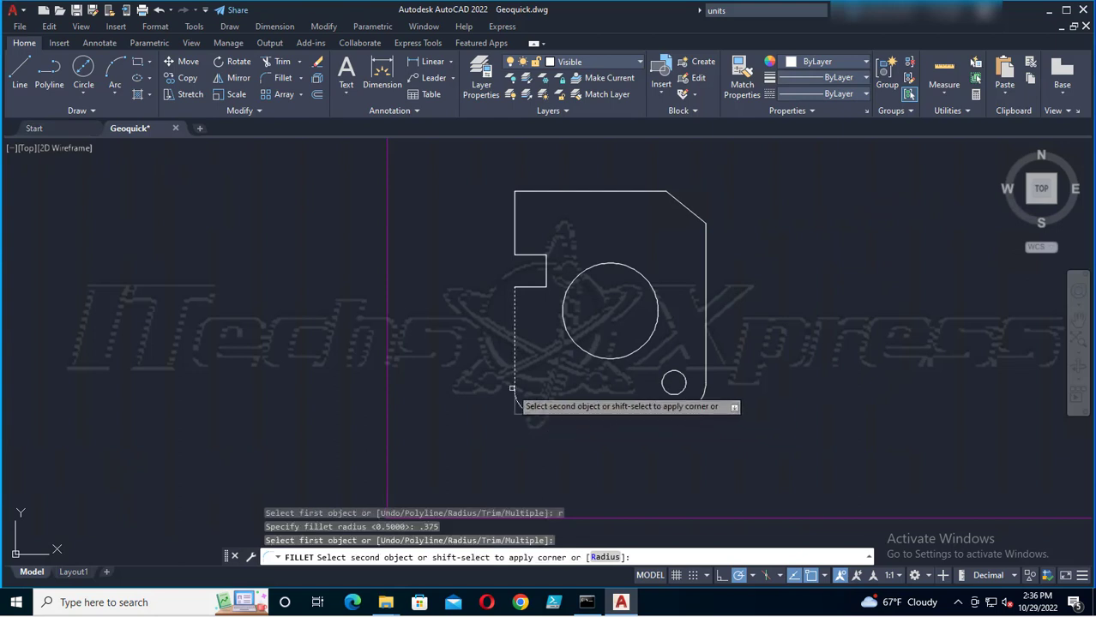
pyautogui.click(523, 414)
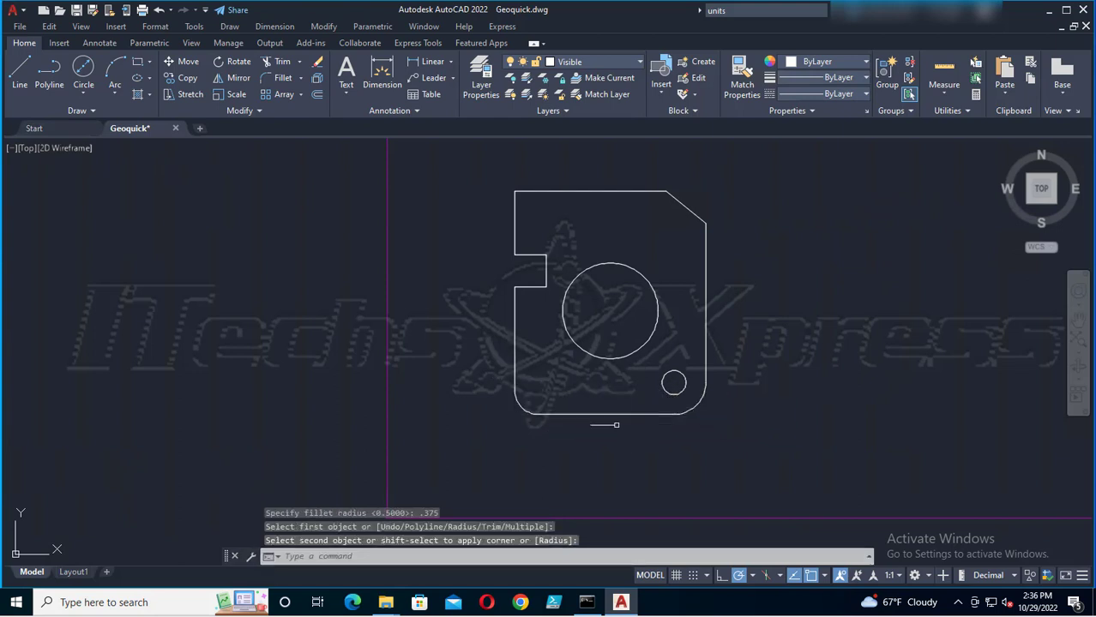
pyautogui.press('Escape')
pyautogui.press('Escape')
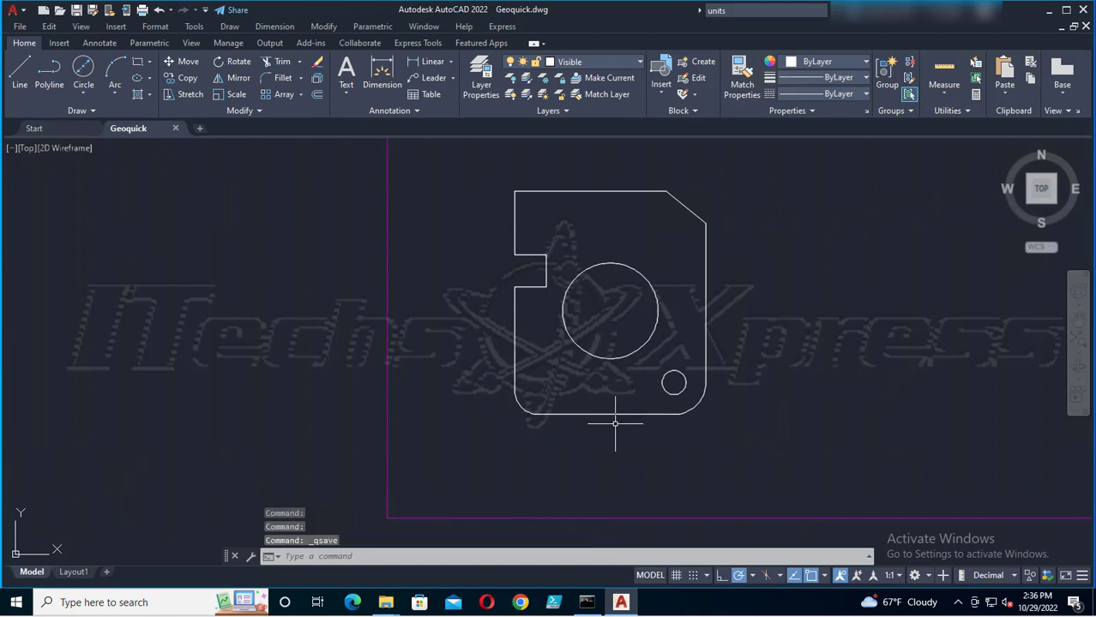
pyautogui.hotkey('ctrl', 's')
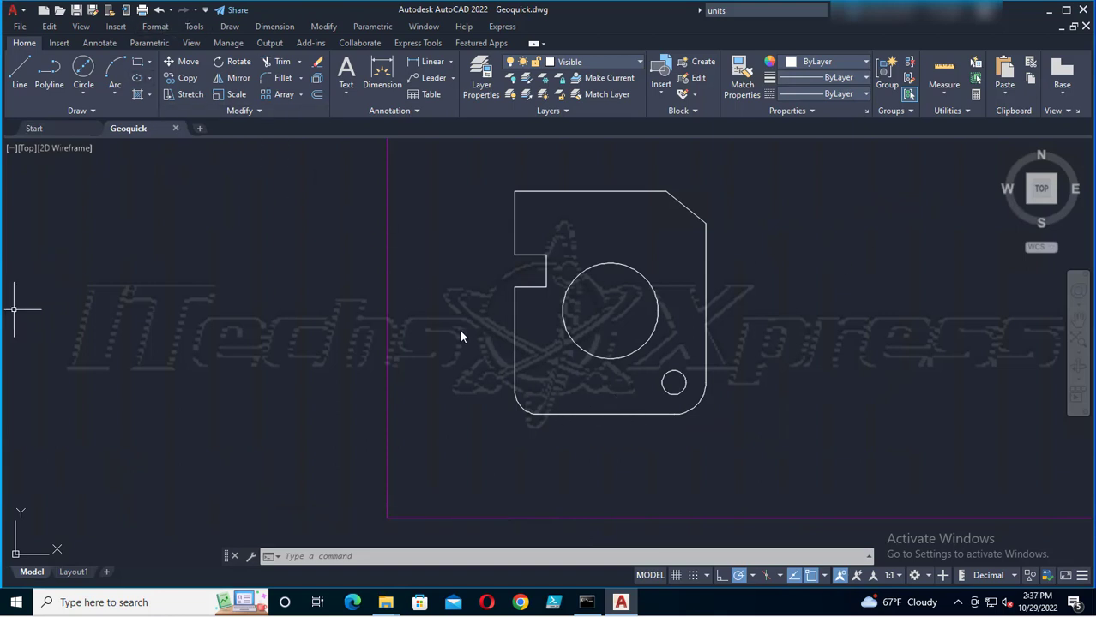
# Draw a 0.25 diameter circle centred on the centre of the lower-left corner's fillet arc
pyautogui.click(84, 94)
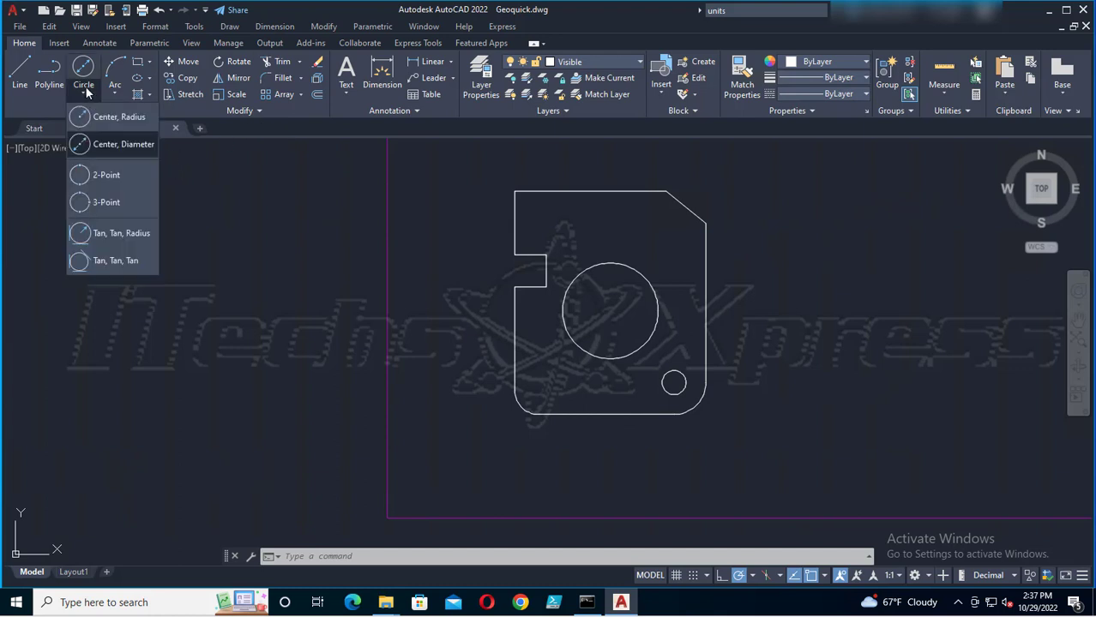
pyautogui.click(89, 96)
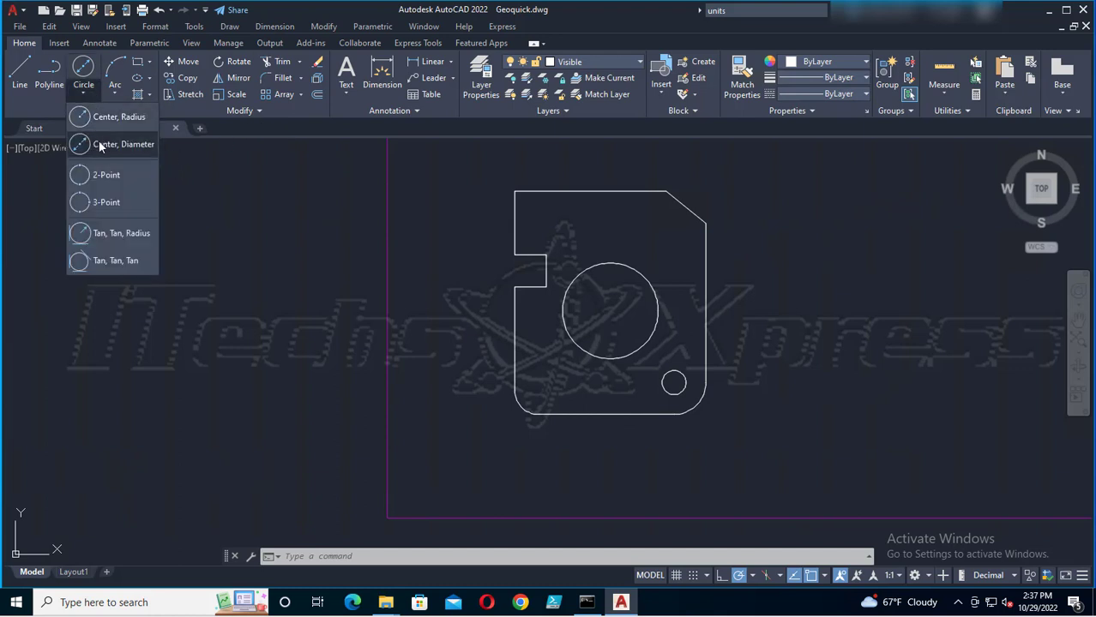
pyautogui.click(75, 143)
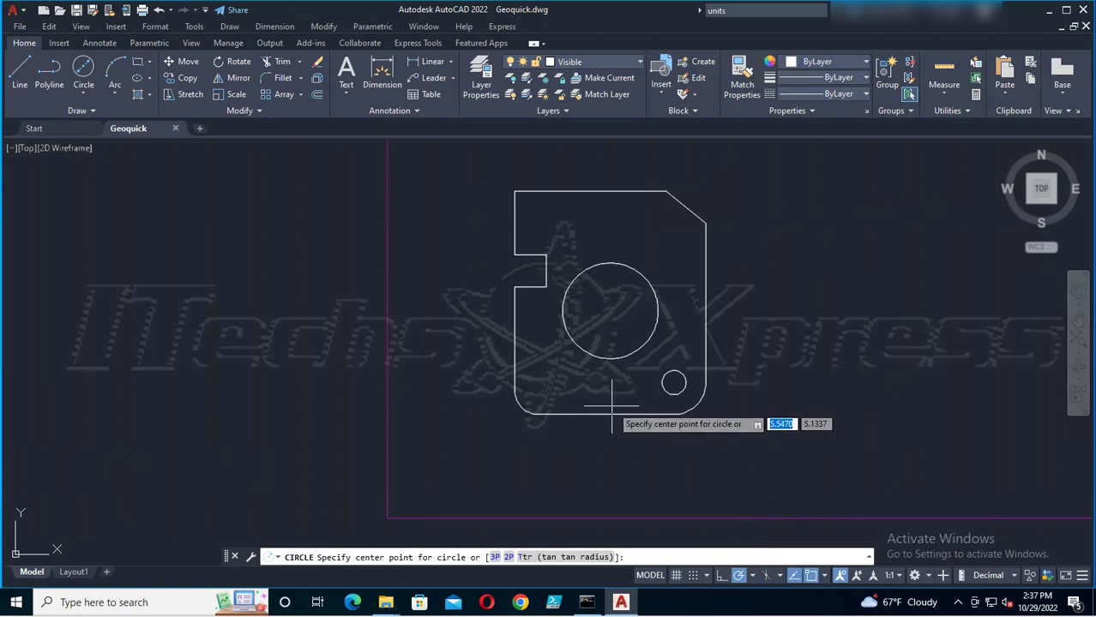
pyautogui.click(538, 391)
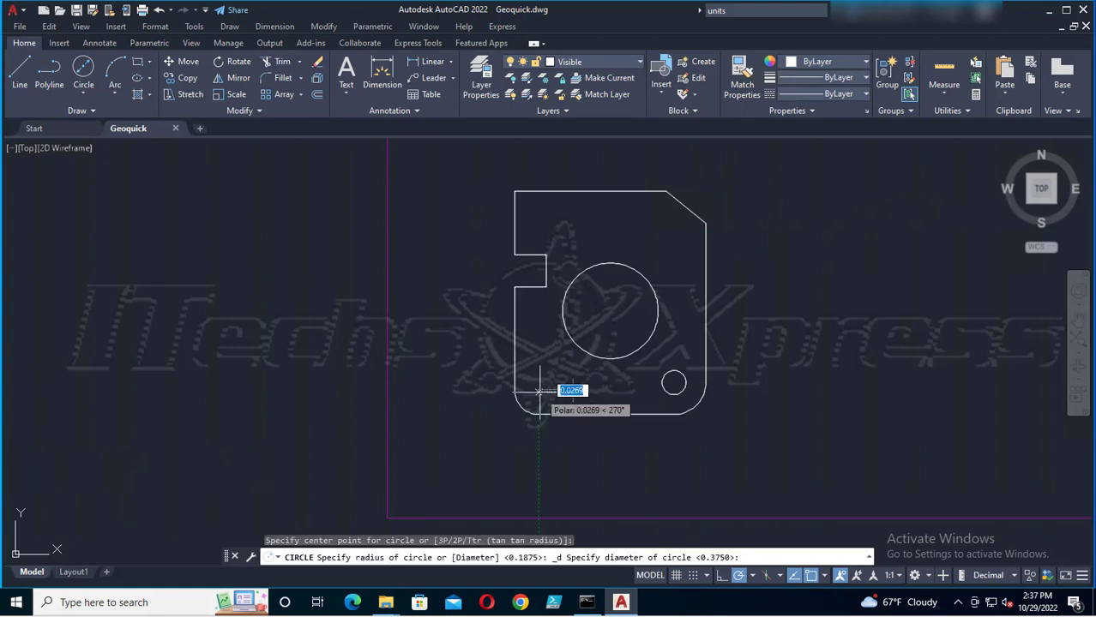
pyautogui.write('.25')
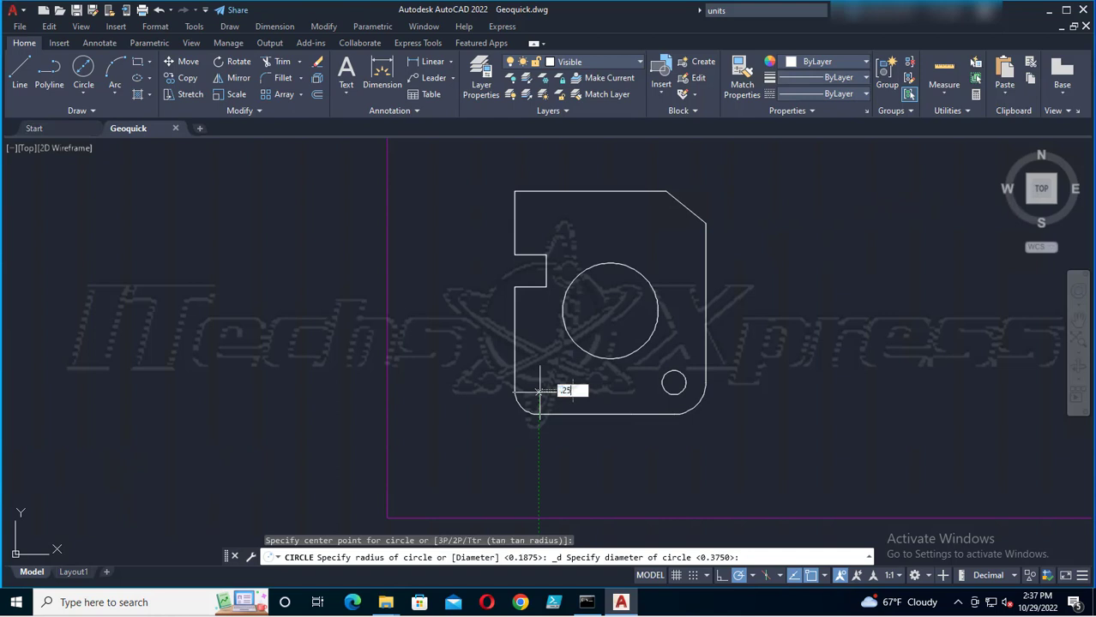
pyautogui.press('Return')
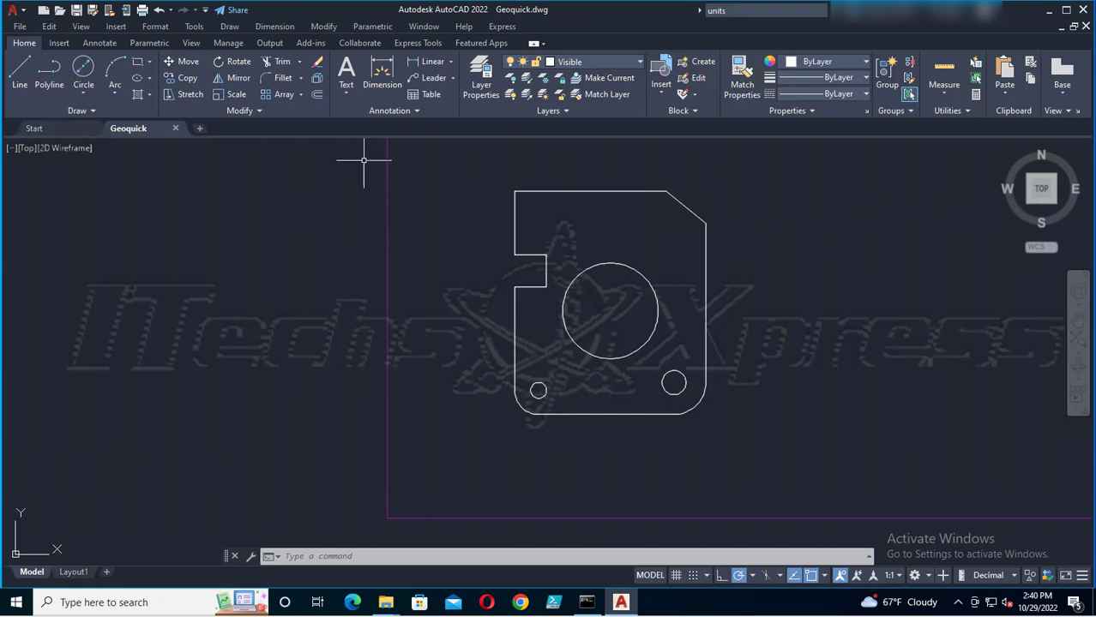
# Create a rectangular array of the 0.25 diameter circle at the lower-left corner, using 4 columns and 2 rows
pyautogui.click(301, 96)
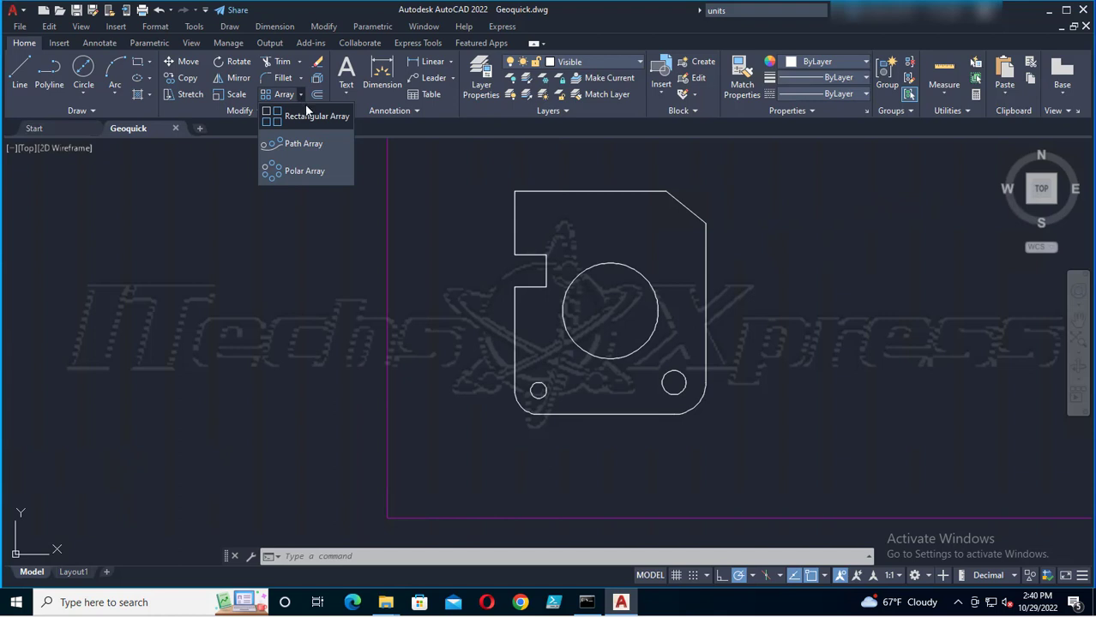
pyautogui.click(308, 116)
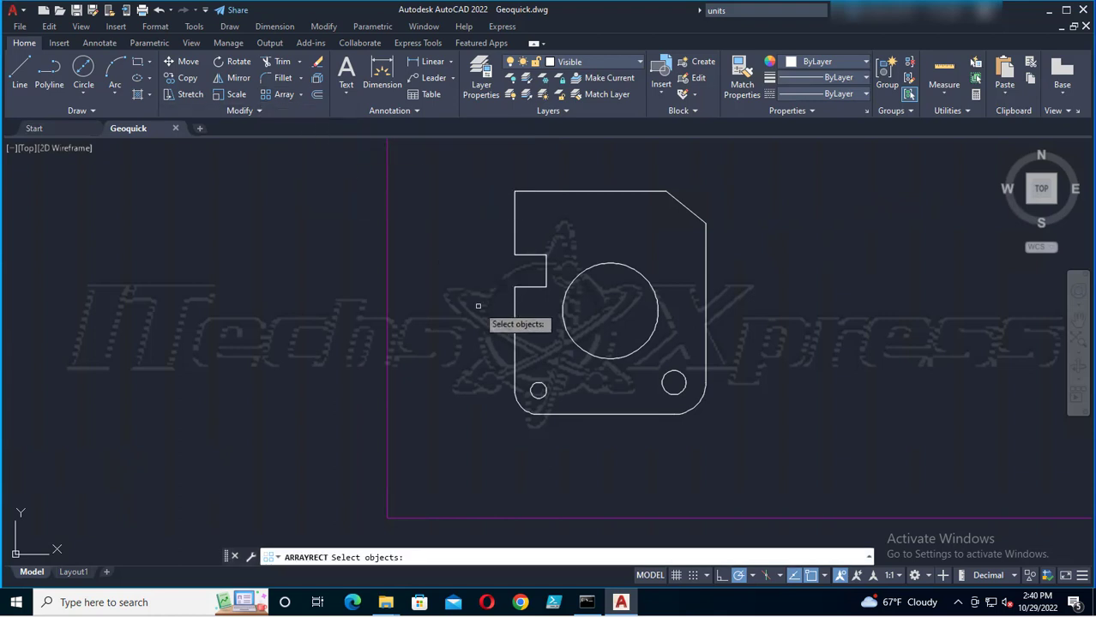
pyautogui.click(534, 385)
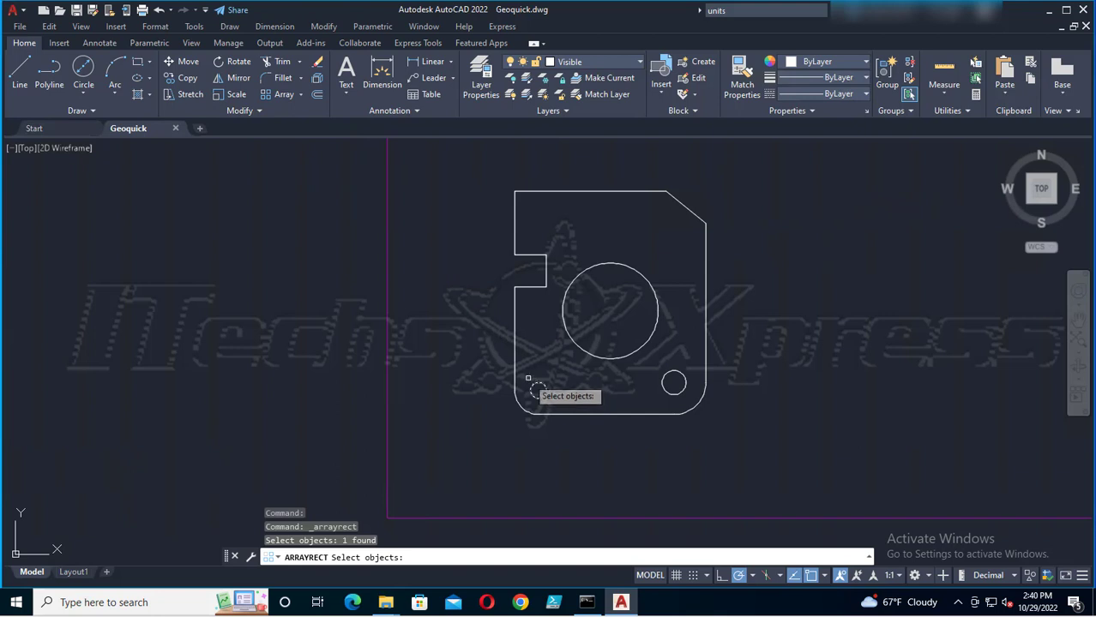
pyautogui.press('Return')
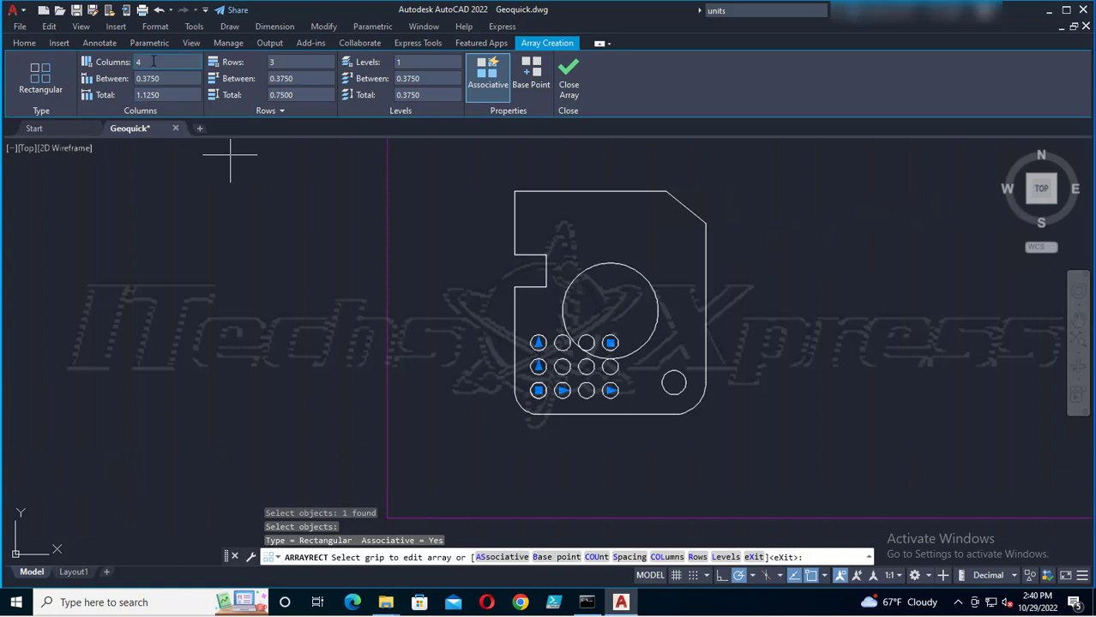
pyautogui.click(280, 63)
pyautogui.write('2')
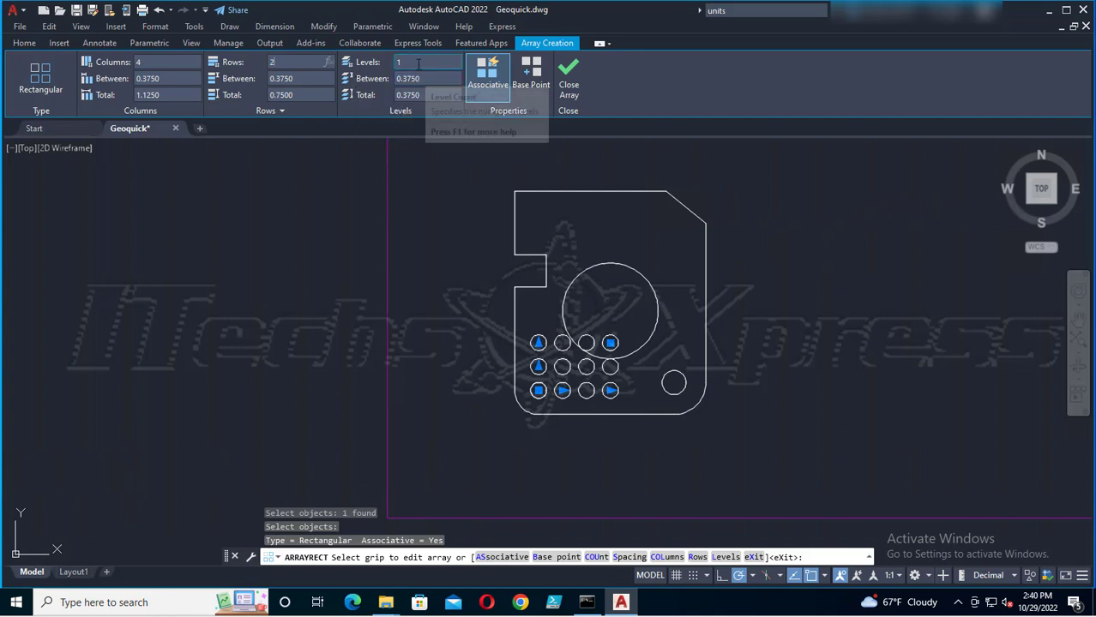
pyautogui.press('Return')
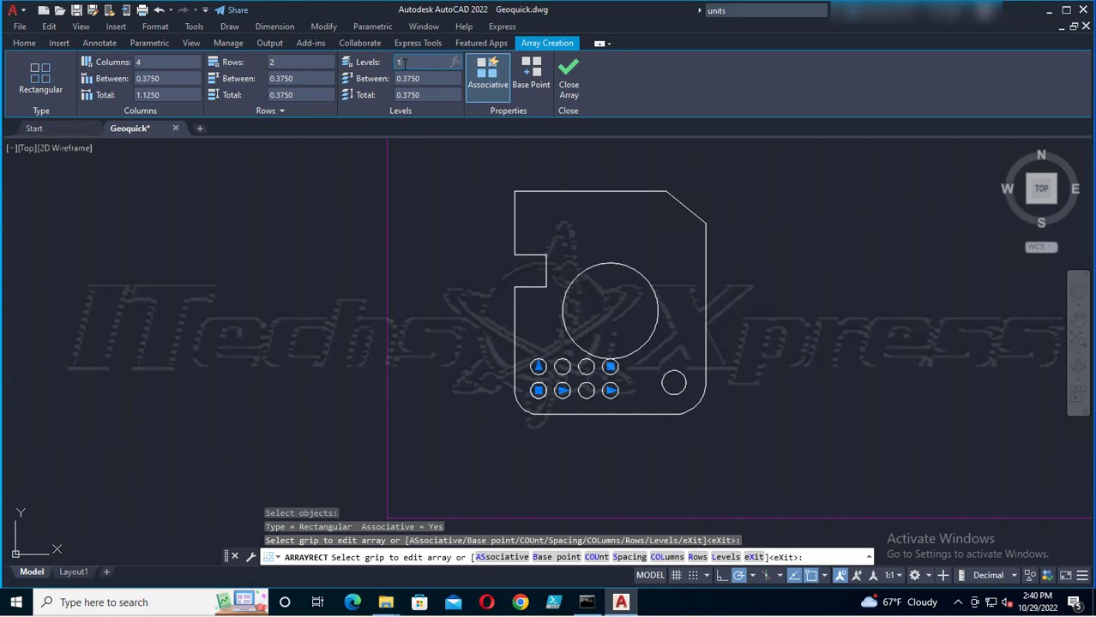
# Set the array's row spacing to 2.75, keep the column spacing at 0.375, finish the array, and save the drawing
pyautogui.click(315, 79)
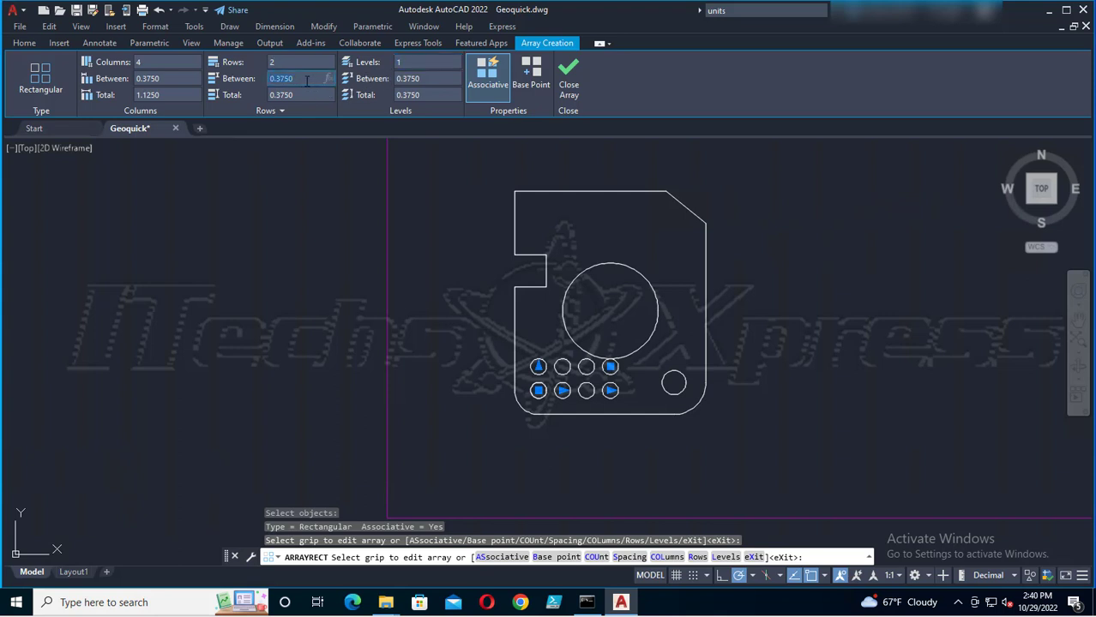
pyautogui.write('2.75')
pyautogui.press('Return')
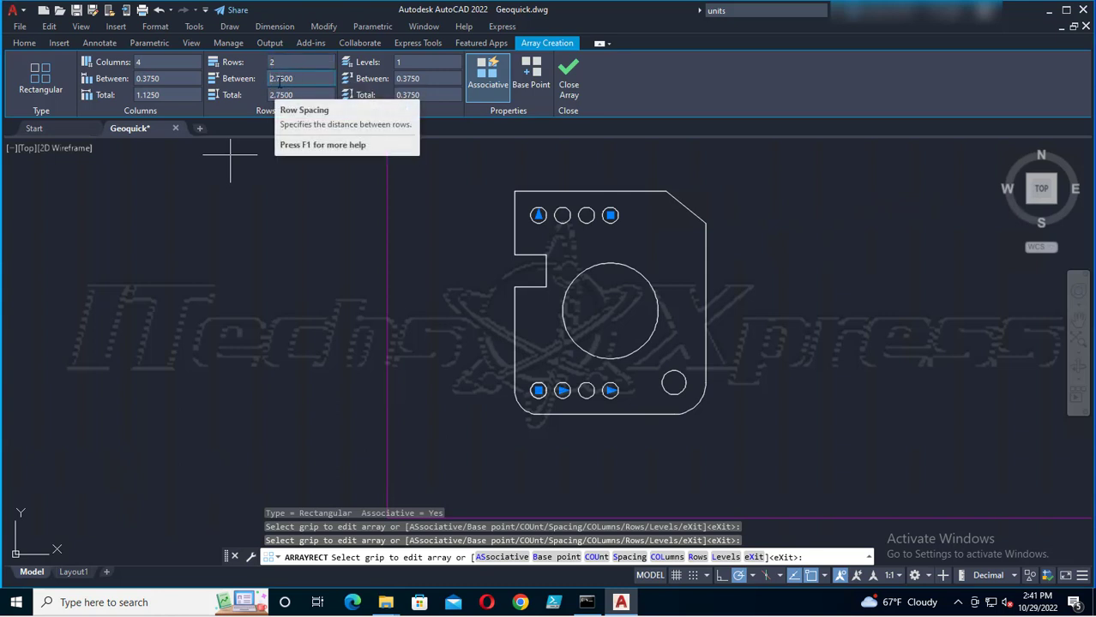
pyautogui.click(188, 78)
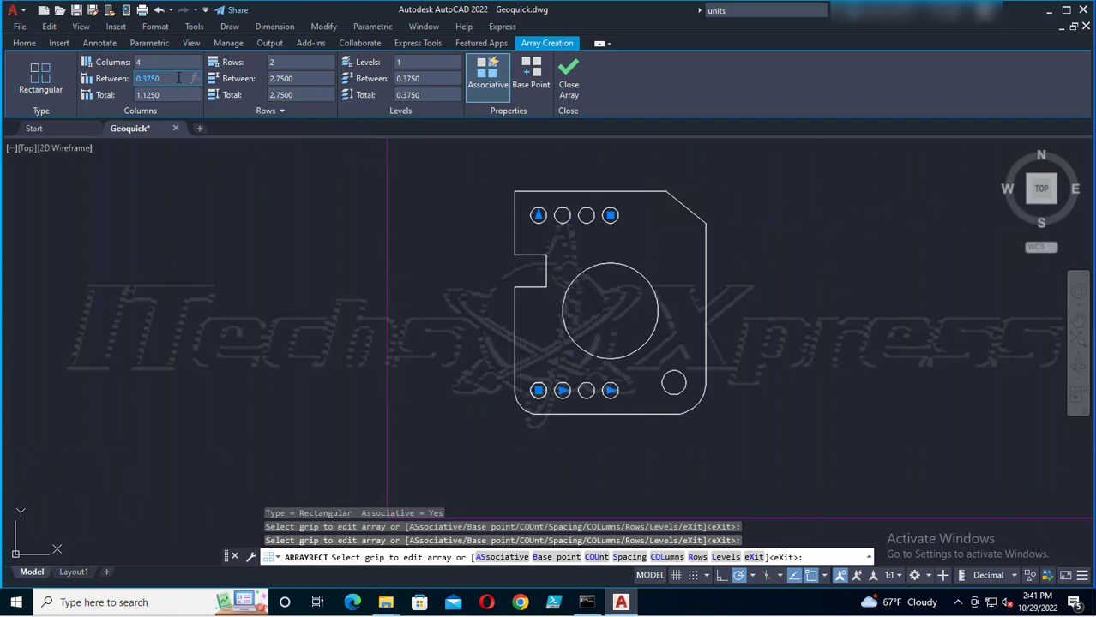
pyautogui.click(178, 78)
pyautogui.click(572, 87)
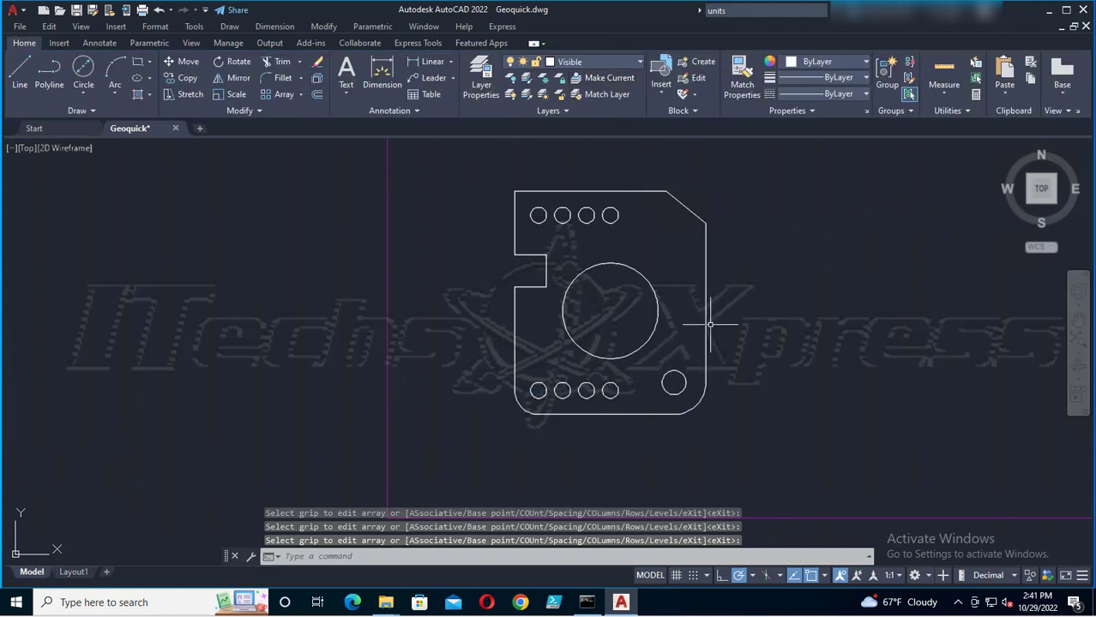
pyautogui.hotkey('ctrl', 's')
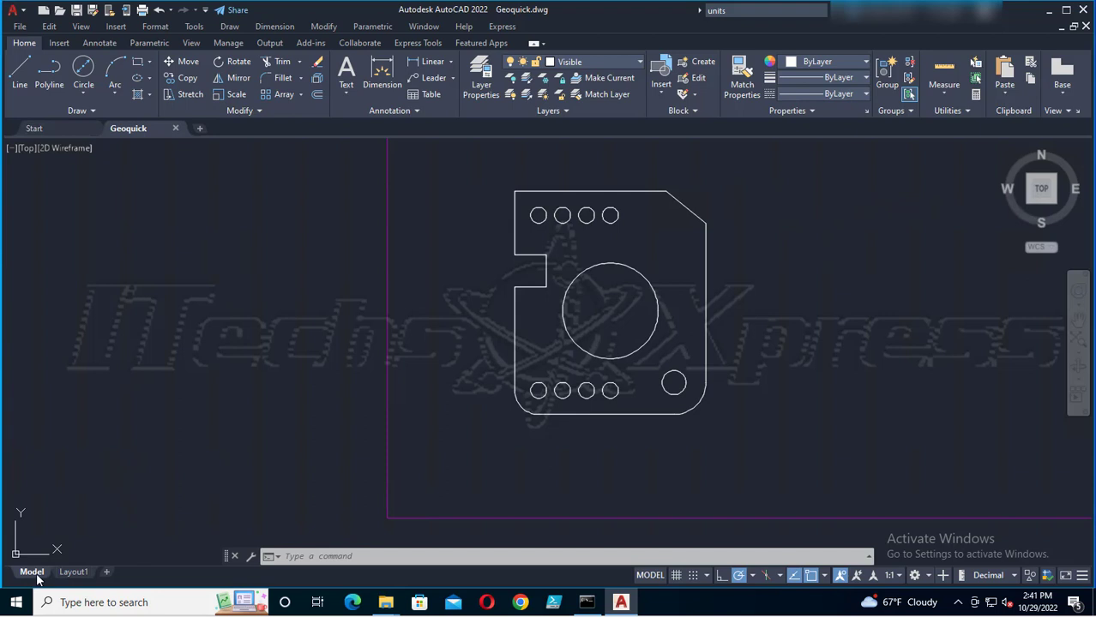
# Switch from model space to the Layout1 sheet
pyautogui.click(74, 572)
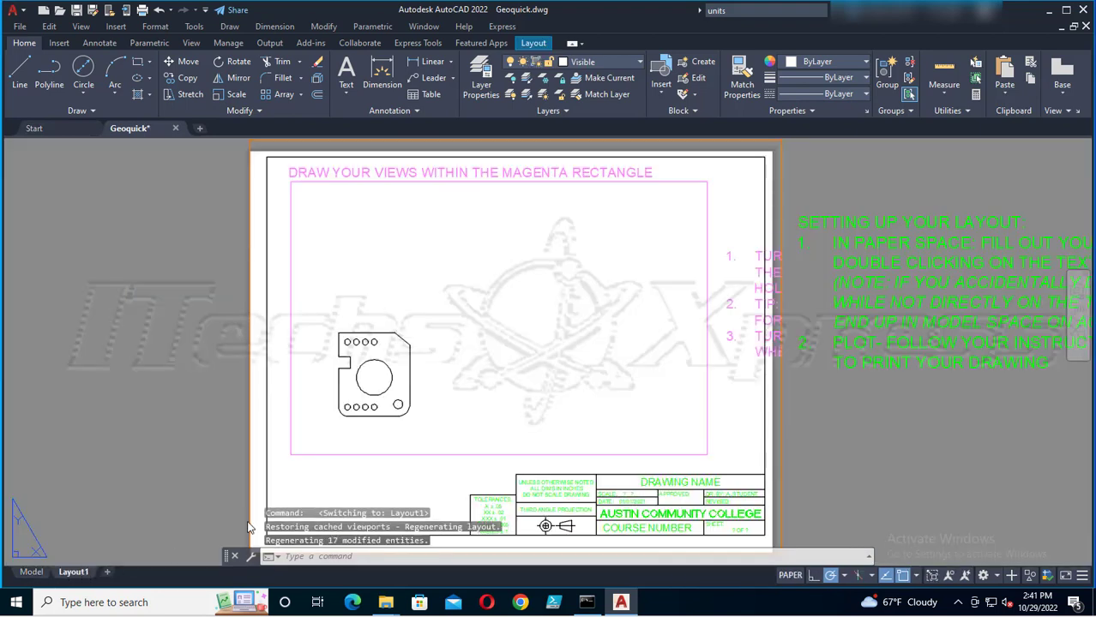